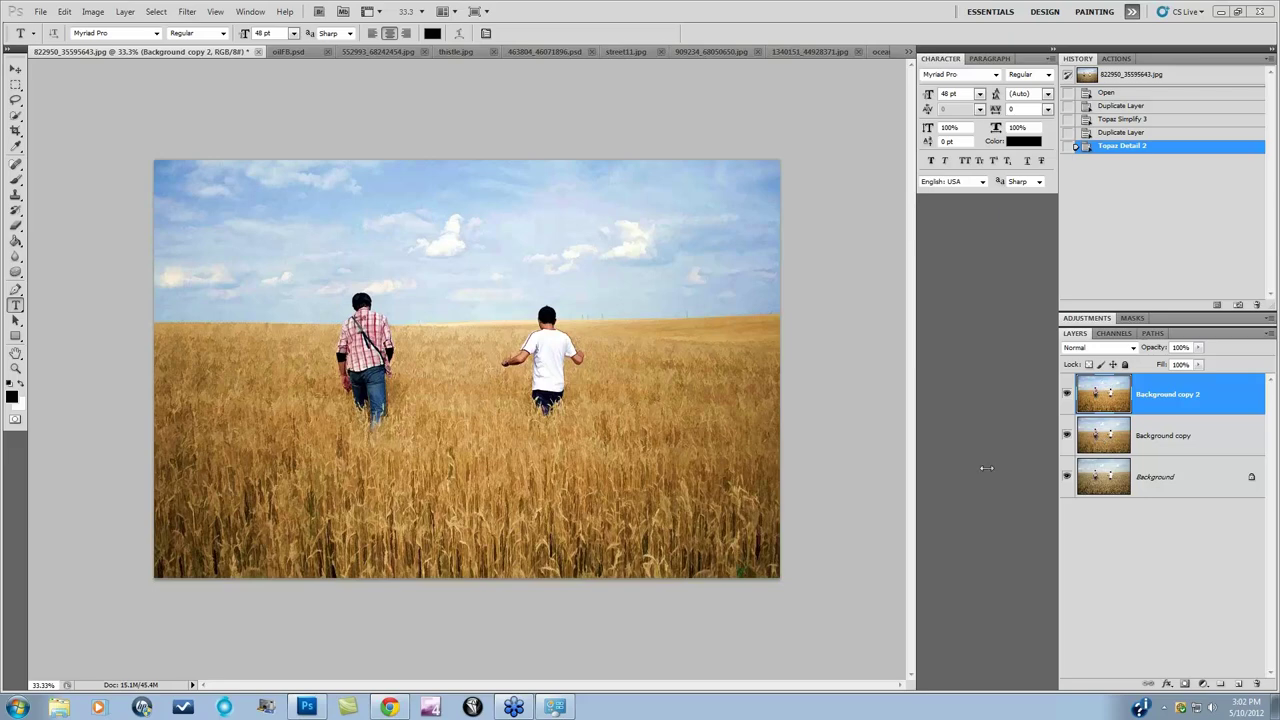
# Step: Compare Background copy and Background copy 2 against the original by toggling visibility, then bring oilFB.psd forward
pyautogui.click(1066, 435)
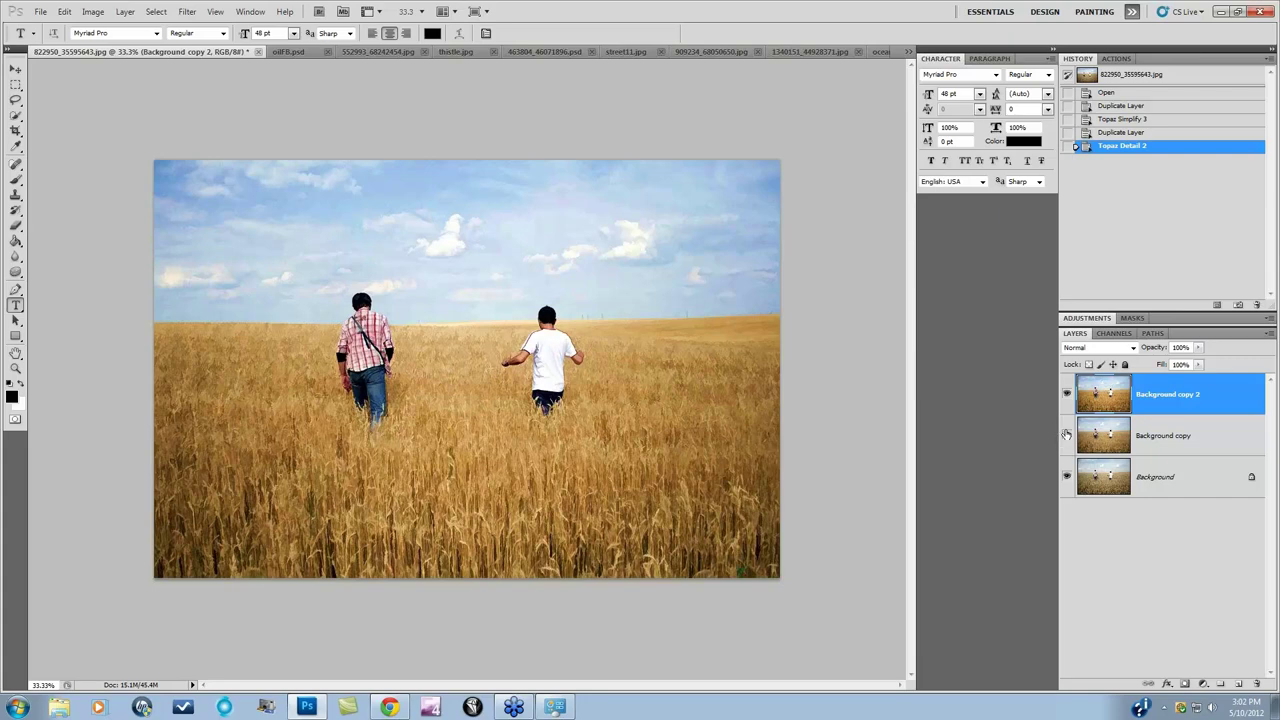
pyautogui.click(1066, 394)
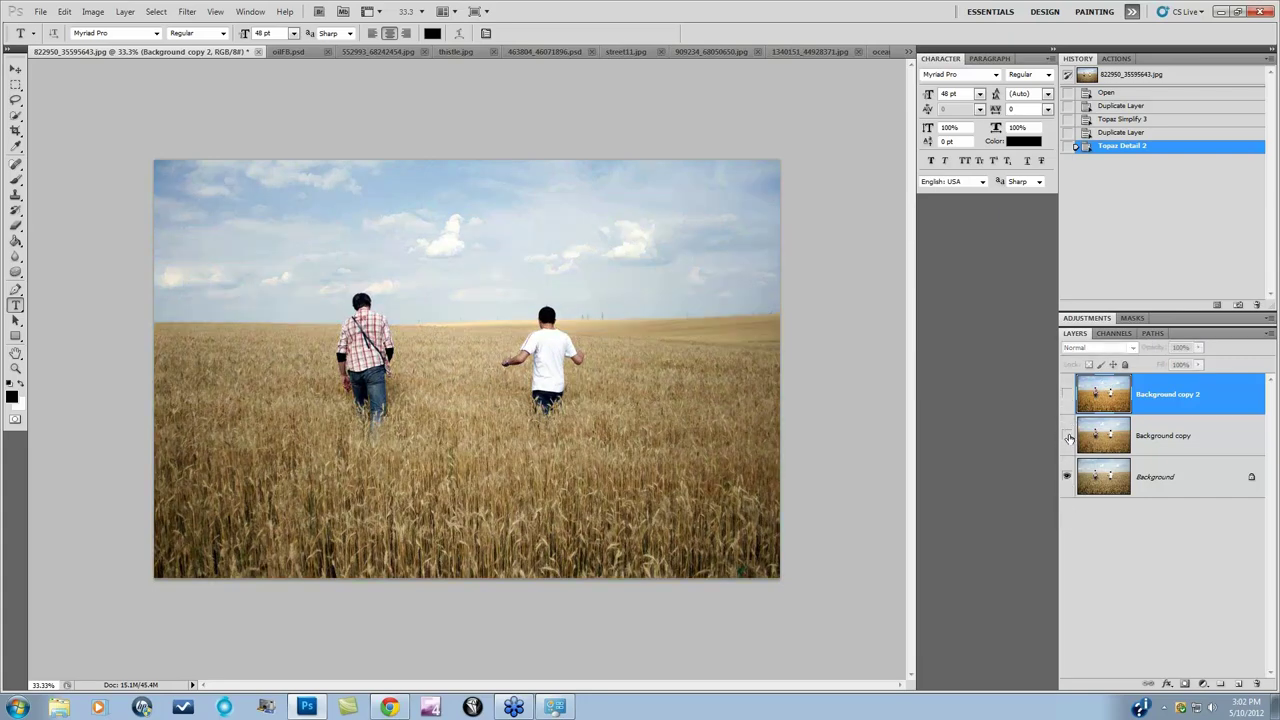
pyautogui.click(1067, 436)
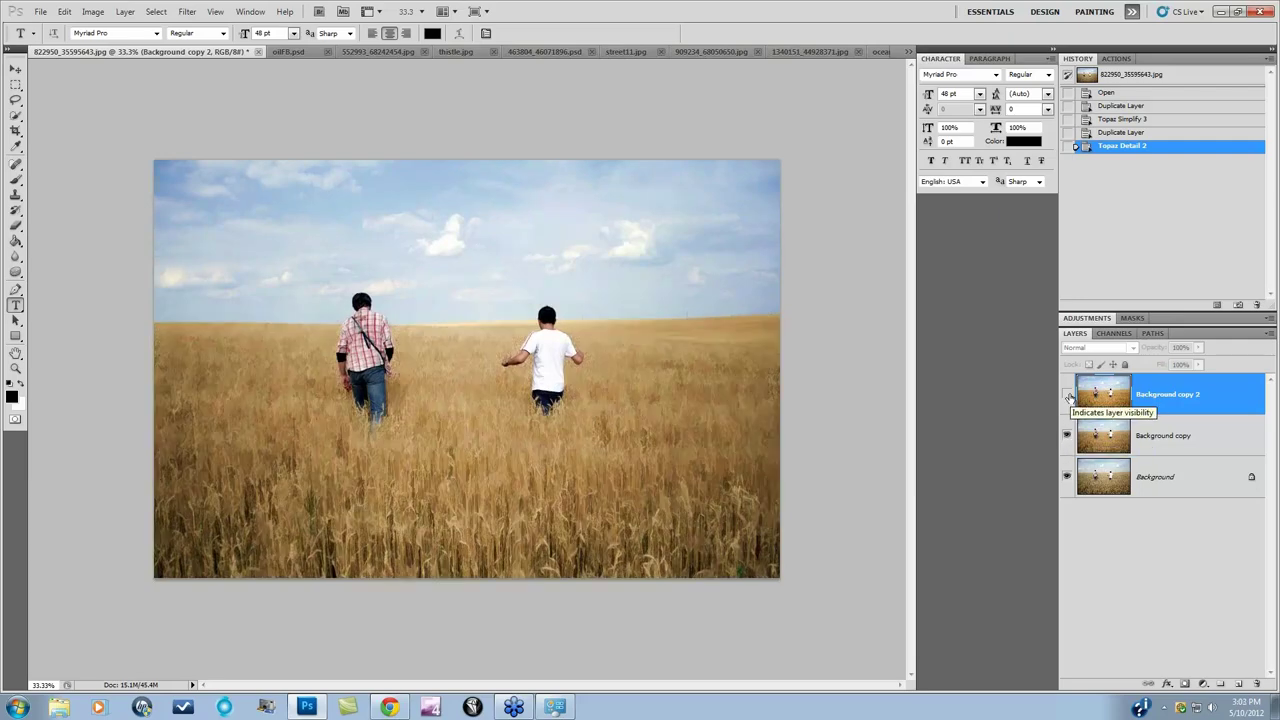
pyautogui.click(1067, 394)
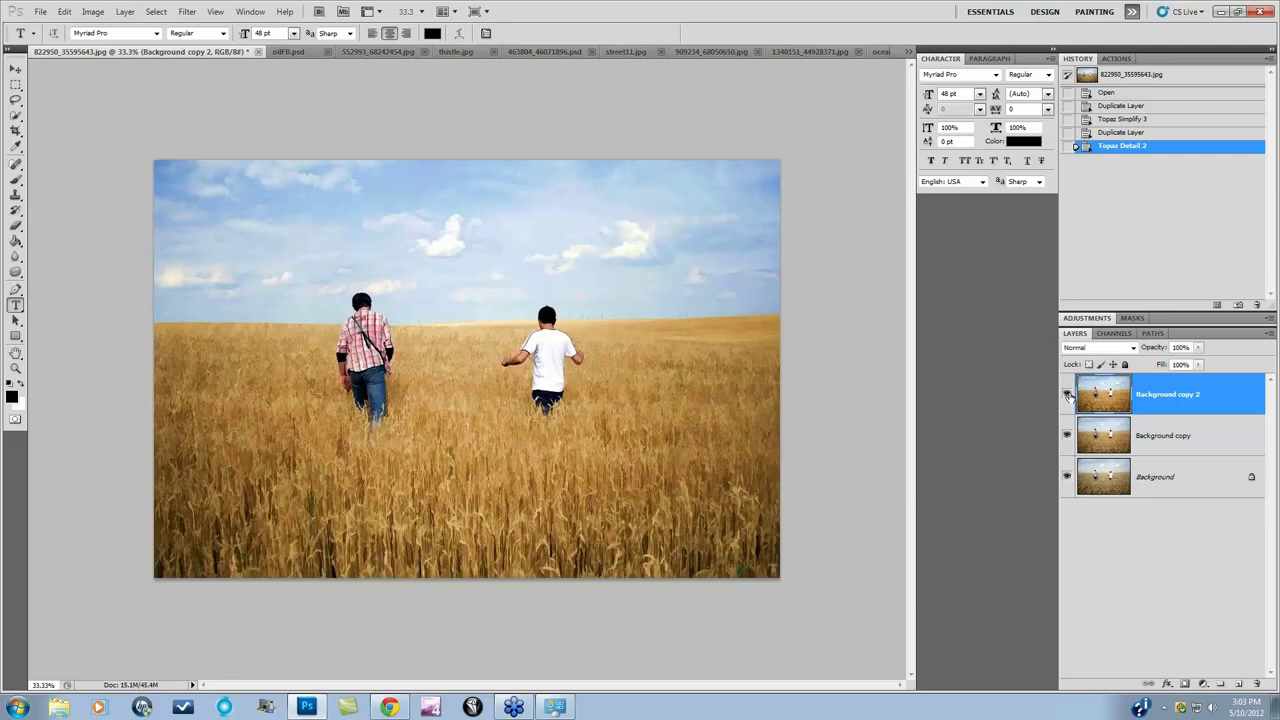
pyautogui.click(1067, 394)
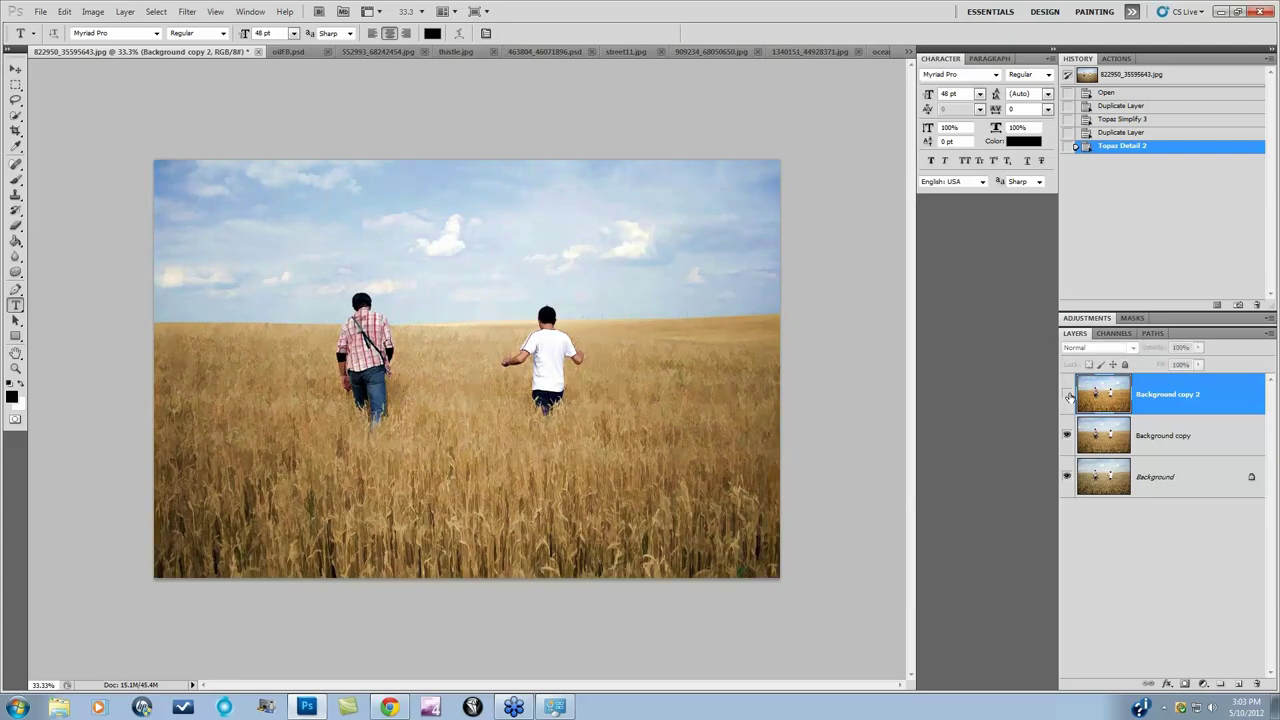
pyautogui.click(1067, 394)
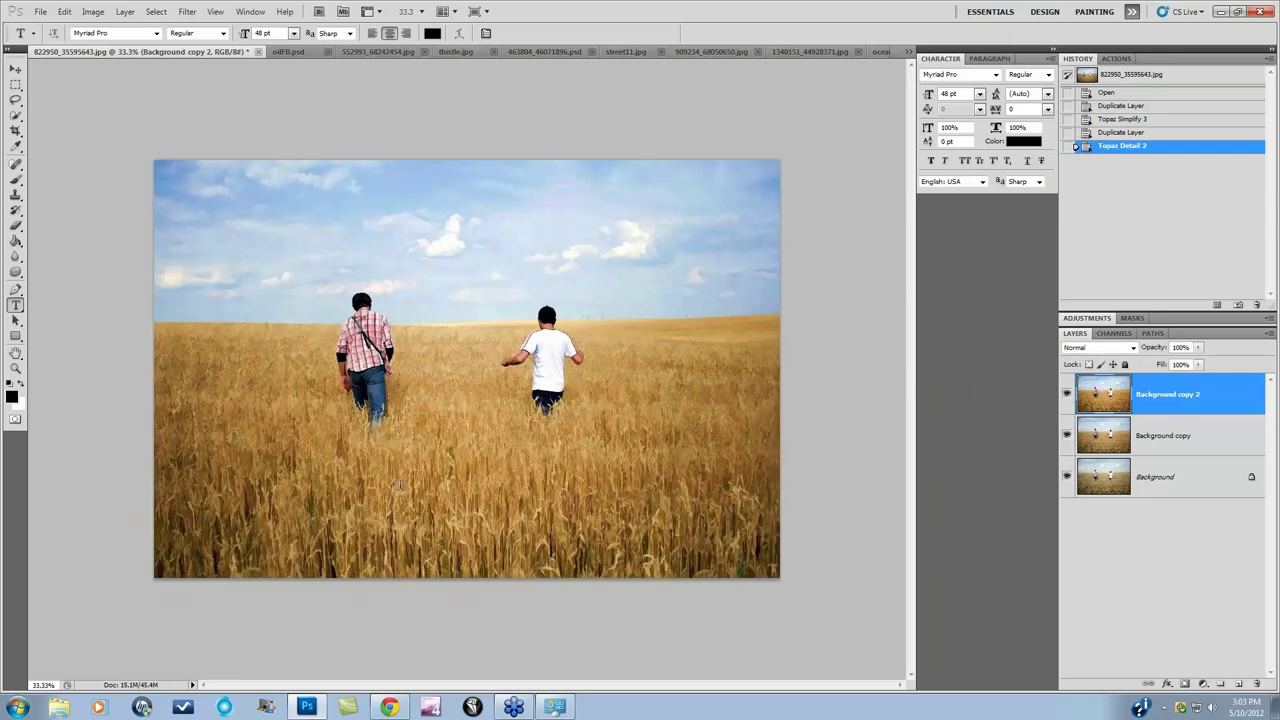
pyautogui.click(285, 52)
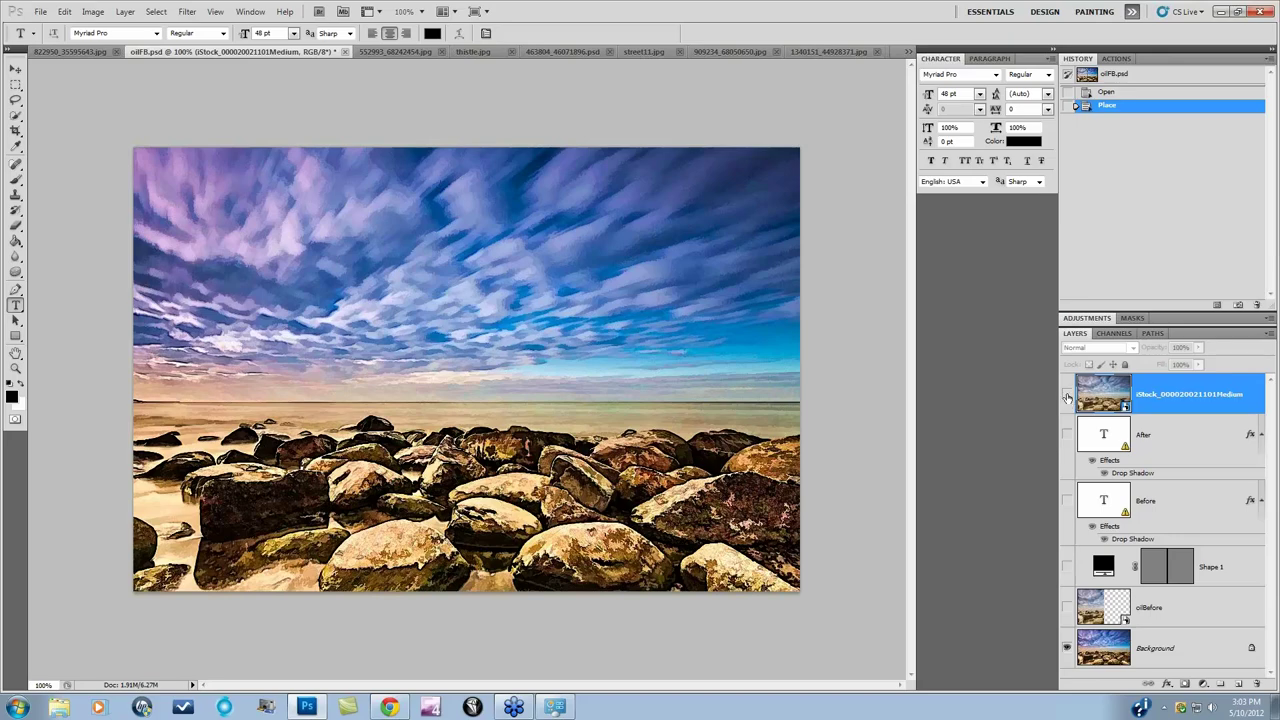
# Step: Compare the original and filtered layers in oilFB.psd and 552993_68242454.jpg by toggling visibility
pyautogui.click(1067, 396)
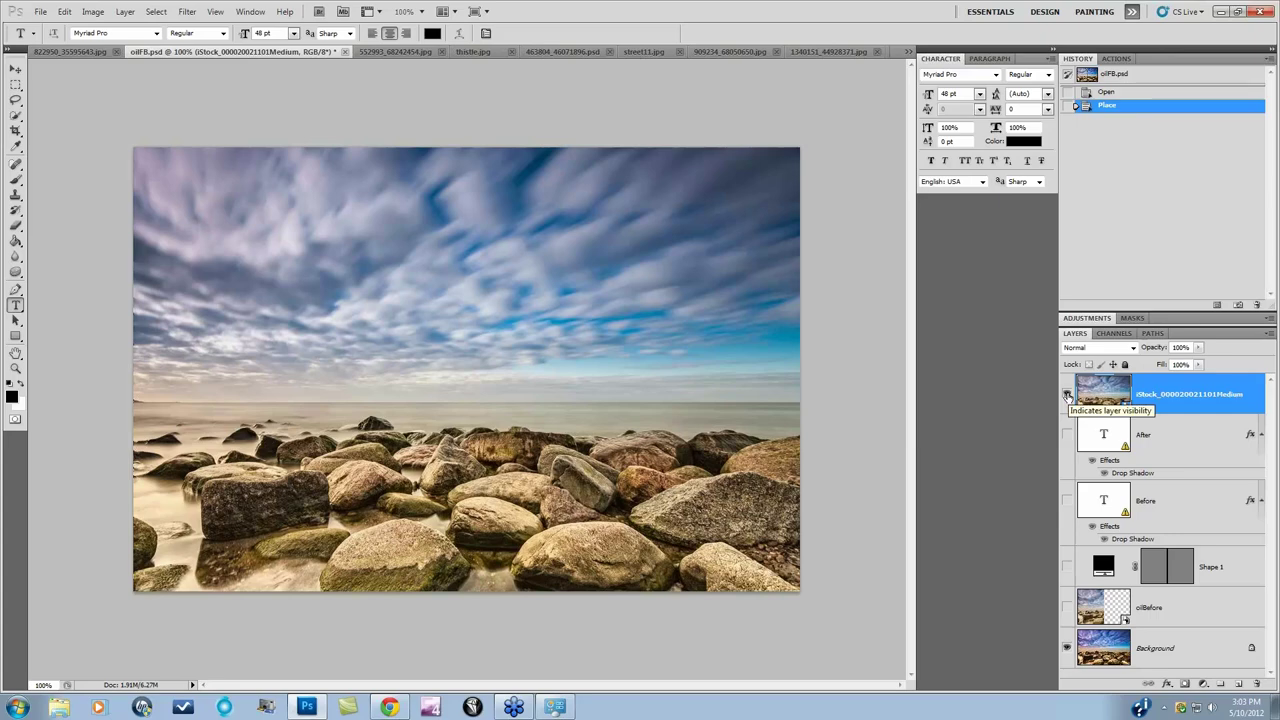
pyautogui.click(1067, 396)
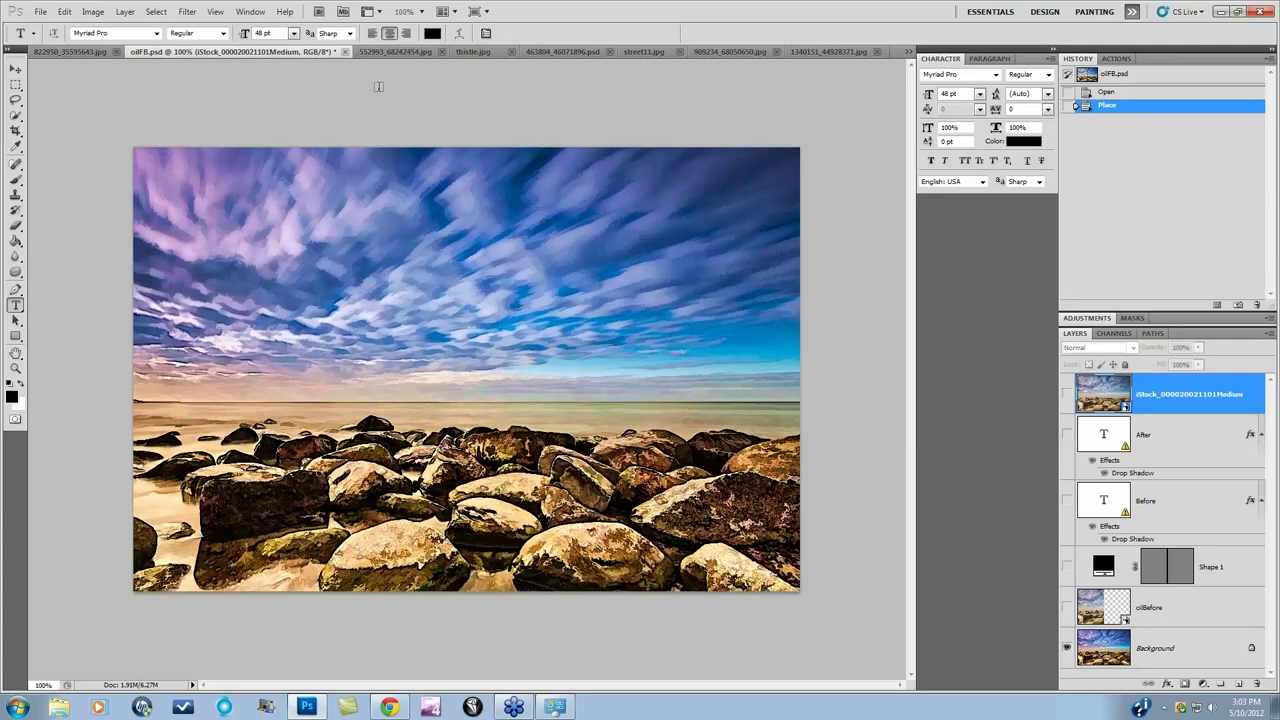
pyautogui.click(392, 52)
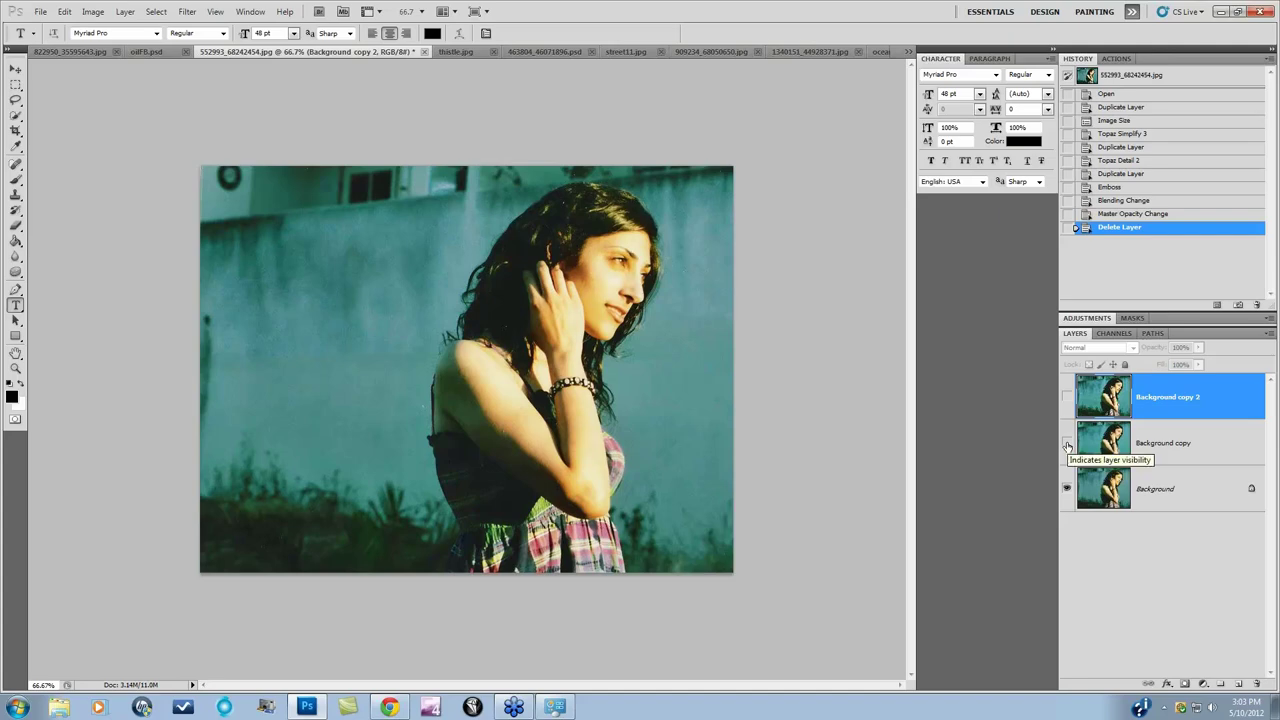
pyautogui.click(1067, 443)
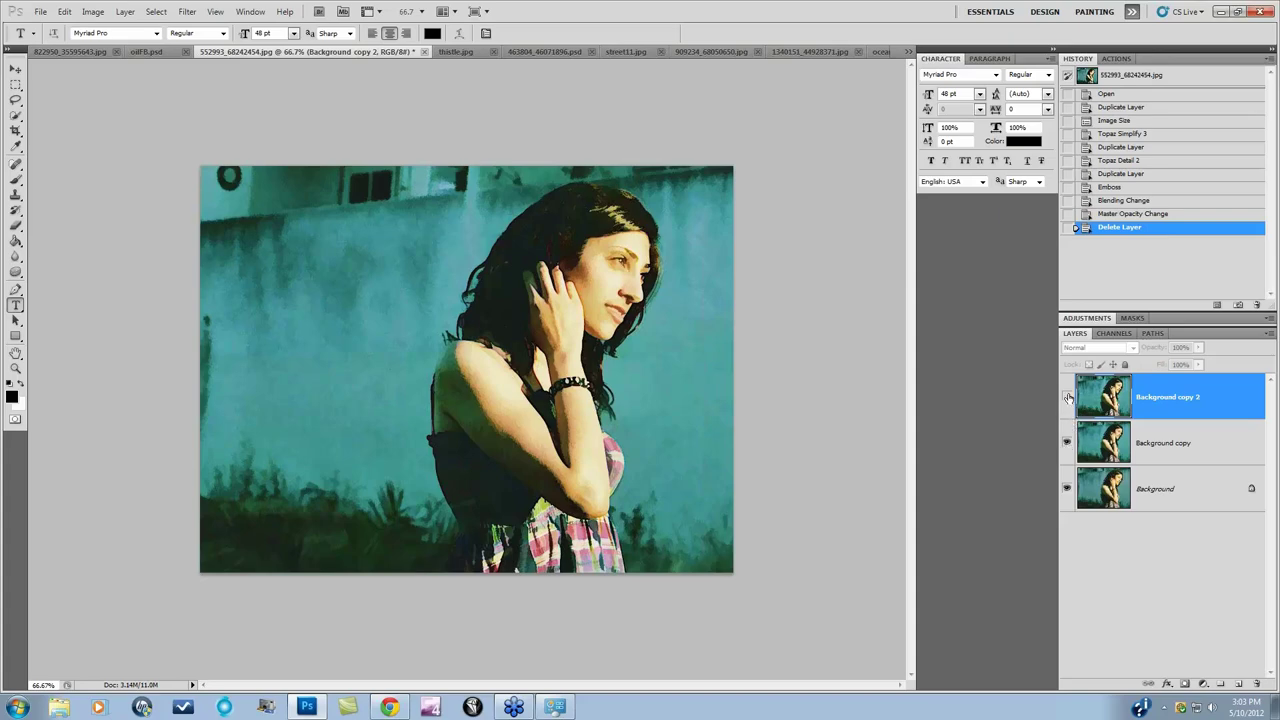
pyautogui.click(1067, 397)
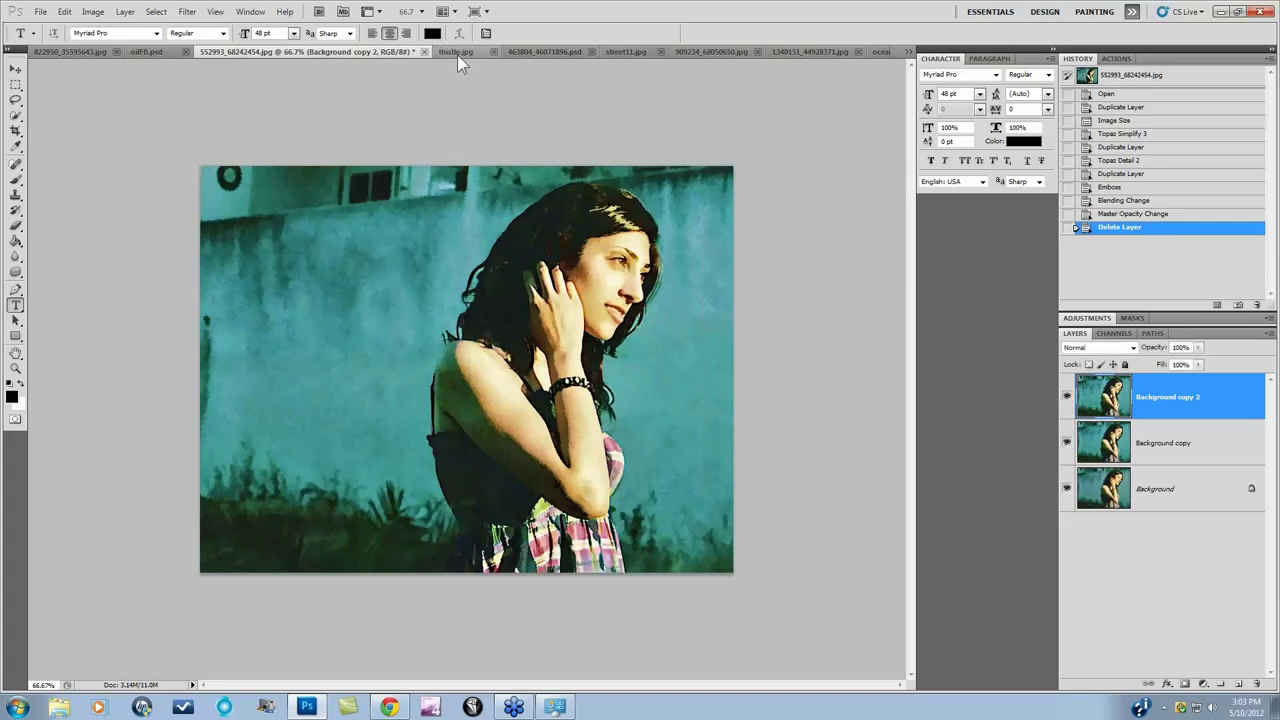
# Step: Look through thistle.jpg and 463804_46071896.psd, then close street11.jpg
pyautogui.click(459, 53)
pyautogui.click(543, 51)
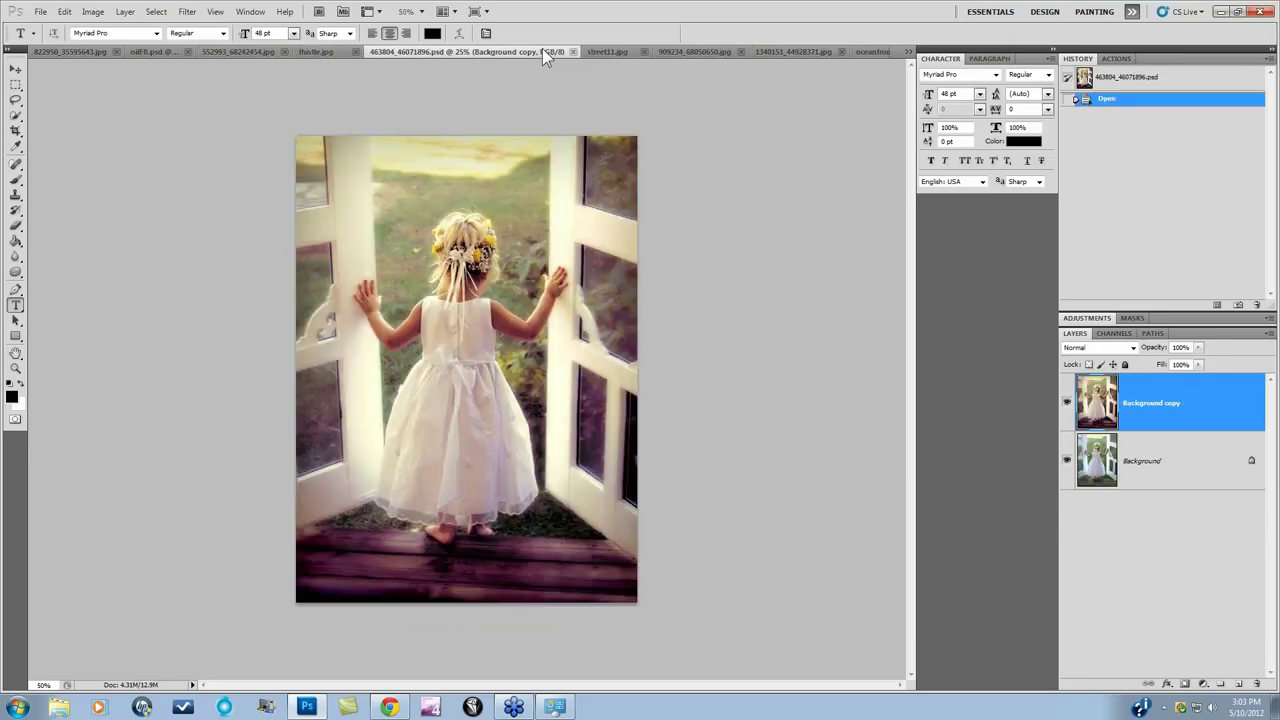
pyautogui.click(601, 55)
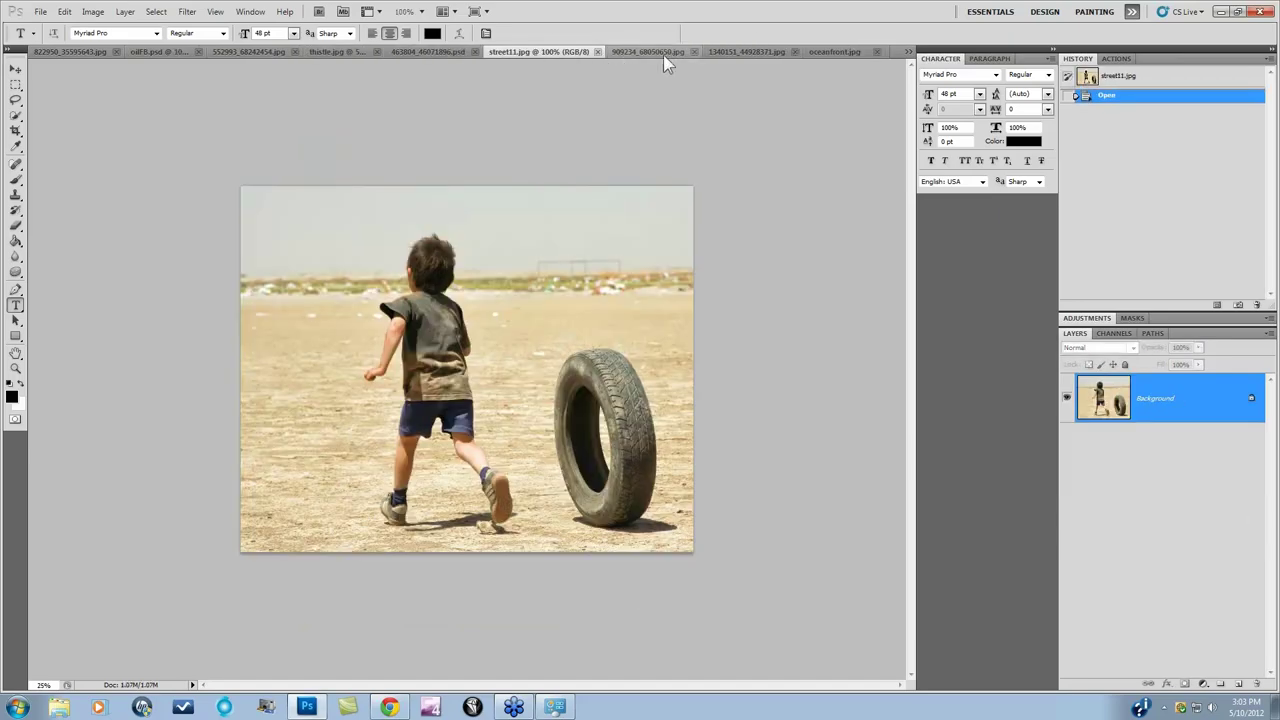
pyautogui.hotkey('ctrl', 'w')
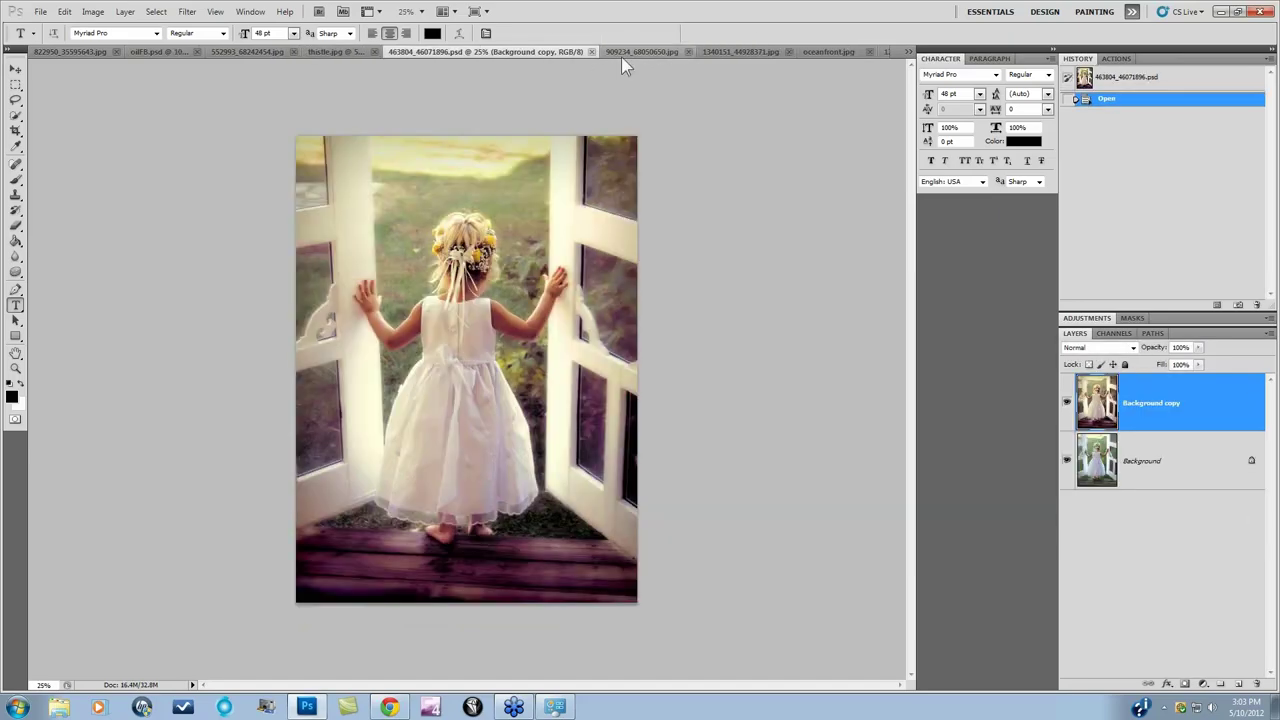
# Step: Compare the water-lily image's filtered copy layers with its original by toggling their visibility
pyautogui.click(623, 53)
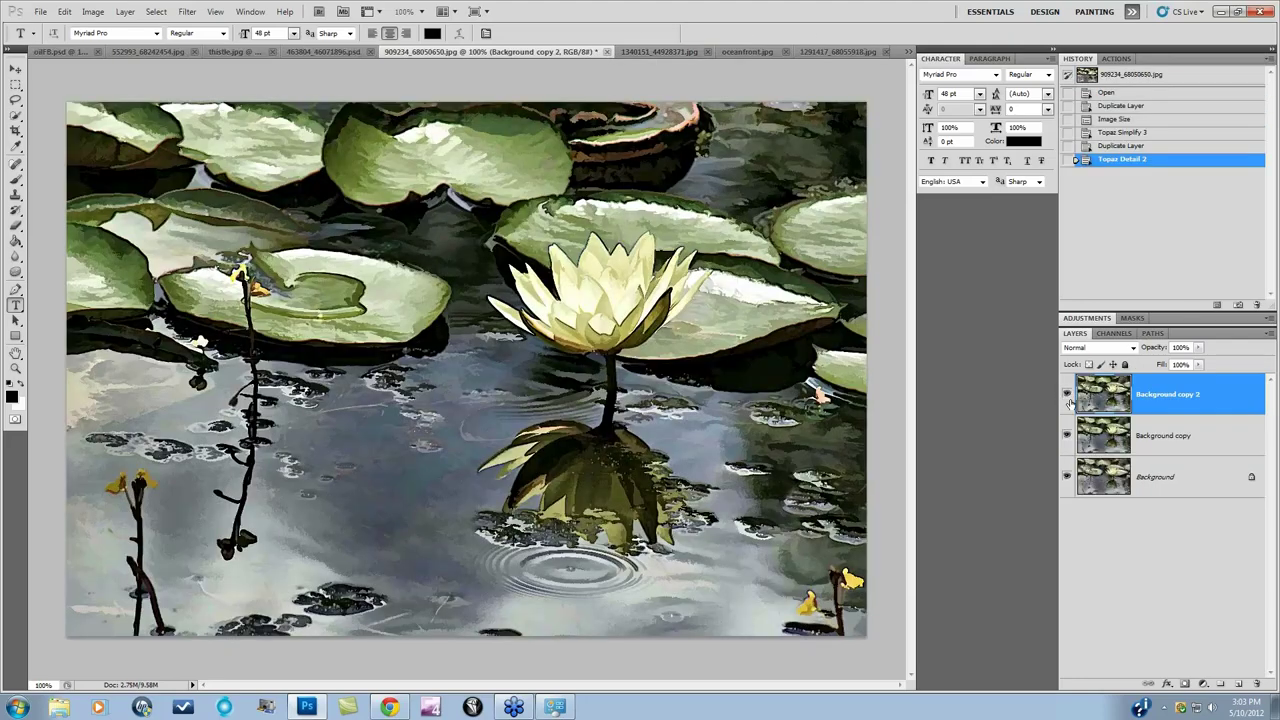
pyautogui.click(1066, 394)
pyautogui.click(1067, 436)
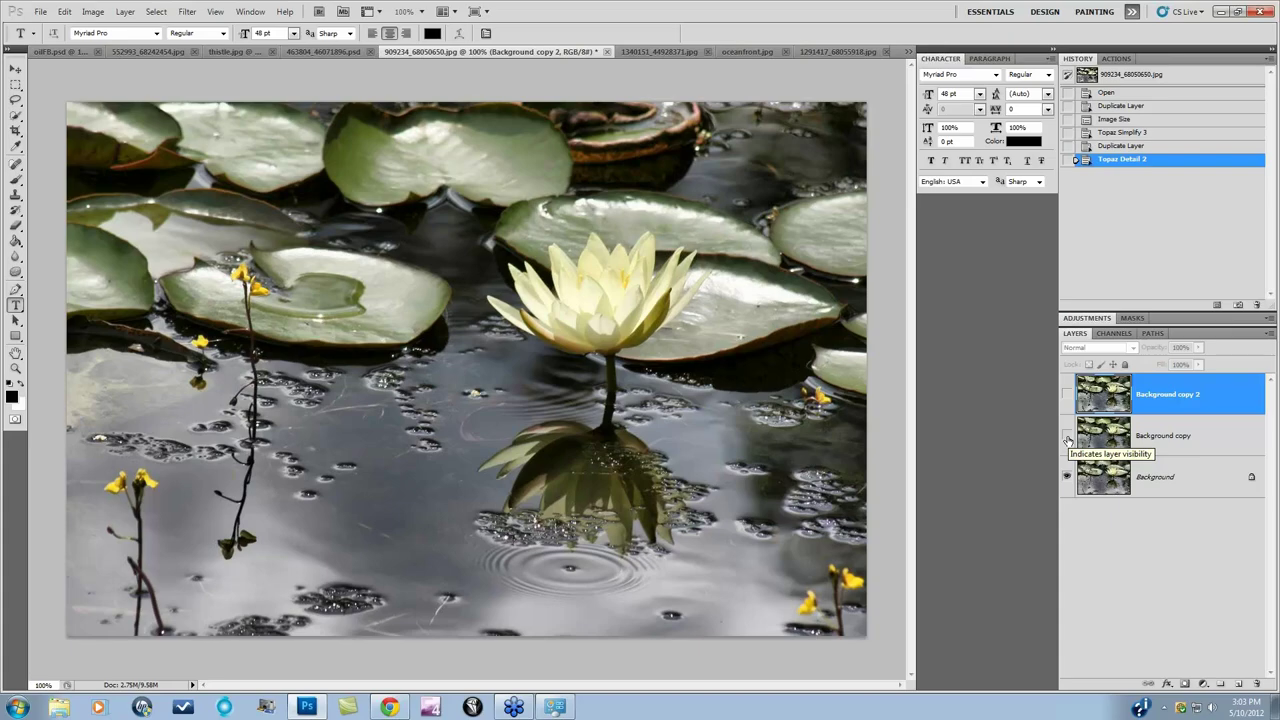
pyautogui.click(1067, 437)
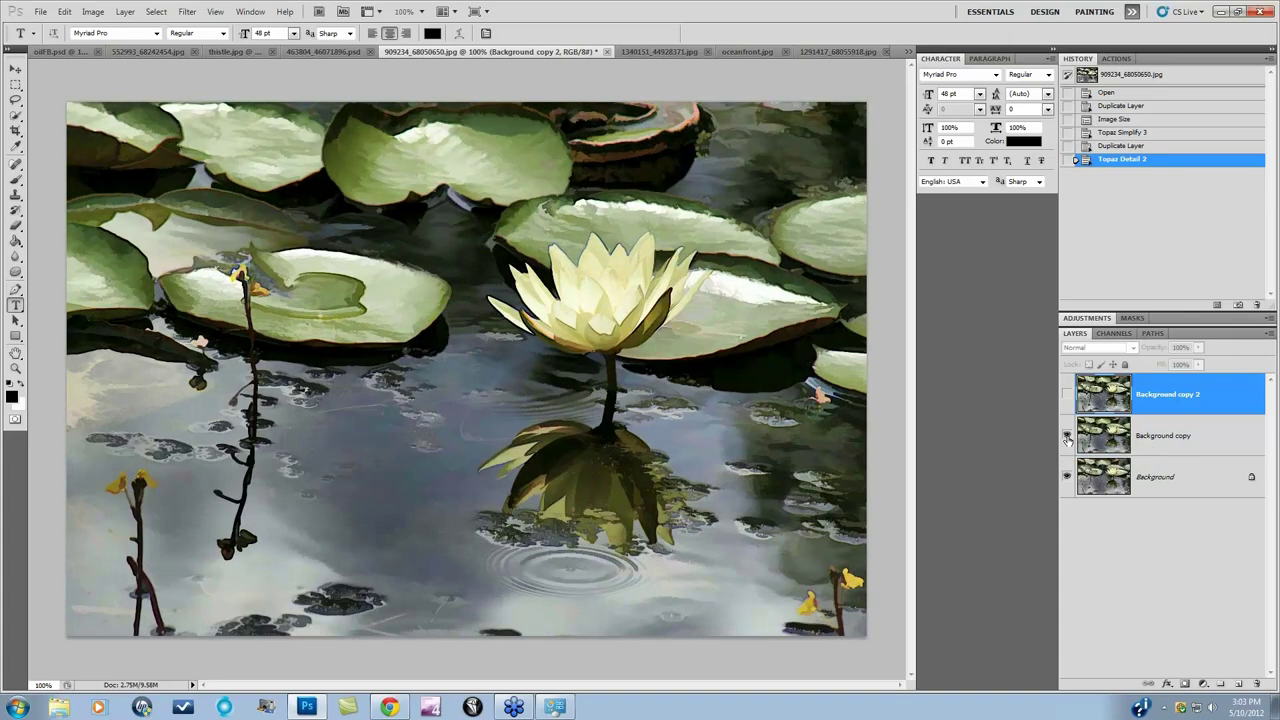
pyautogui.click(1066, 394)
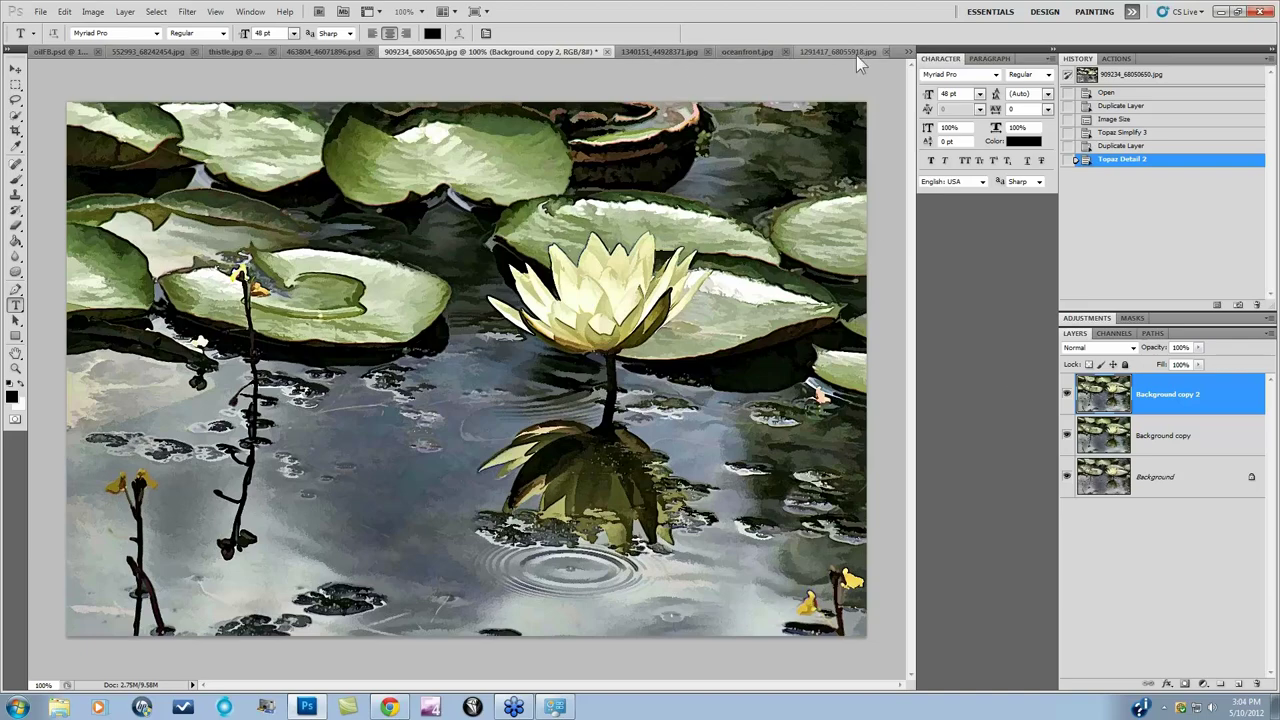
# Step: View the pier, oceanfront and lake-with-boat images, compare the lake's layers, then return to 822950_35595643.jpg
pyautogui.click(662, 52)
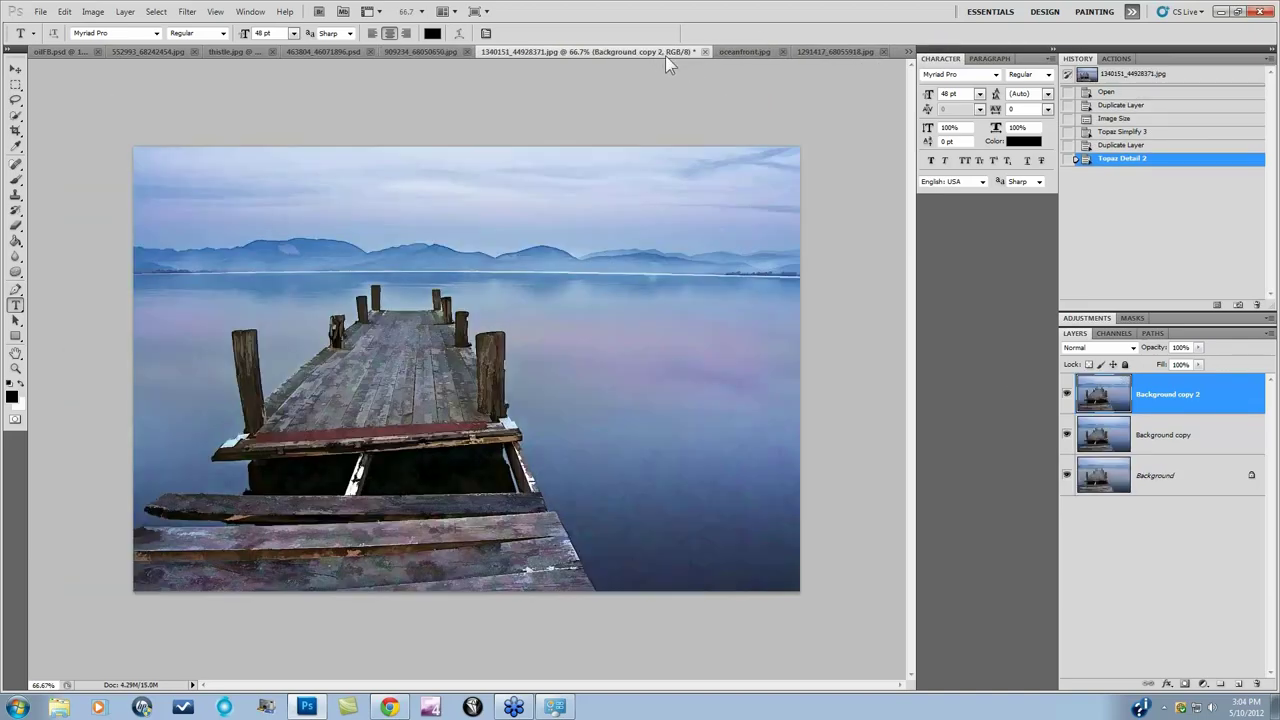
pyautogui.click(745, 52)
pyautogui.click(818, 52)
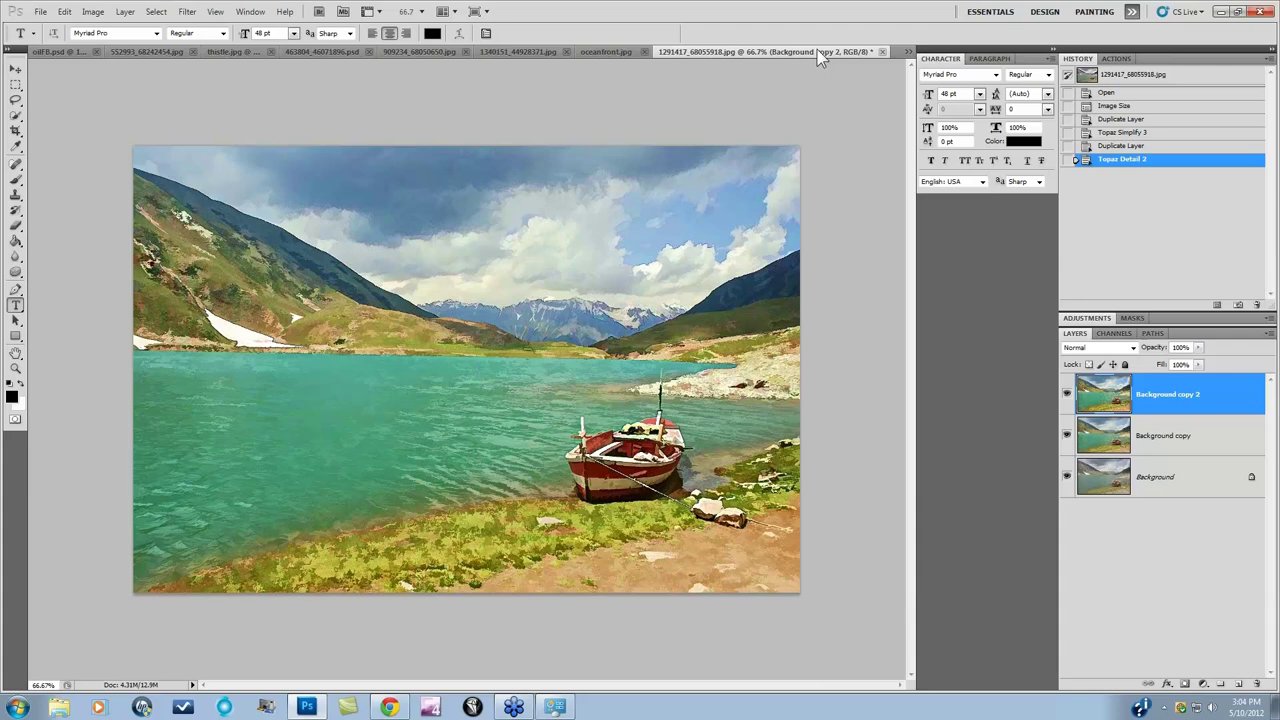
pyautogui.click(1066, 394)
pyautogui.click(1066, 435)
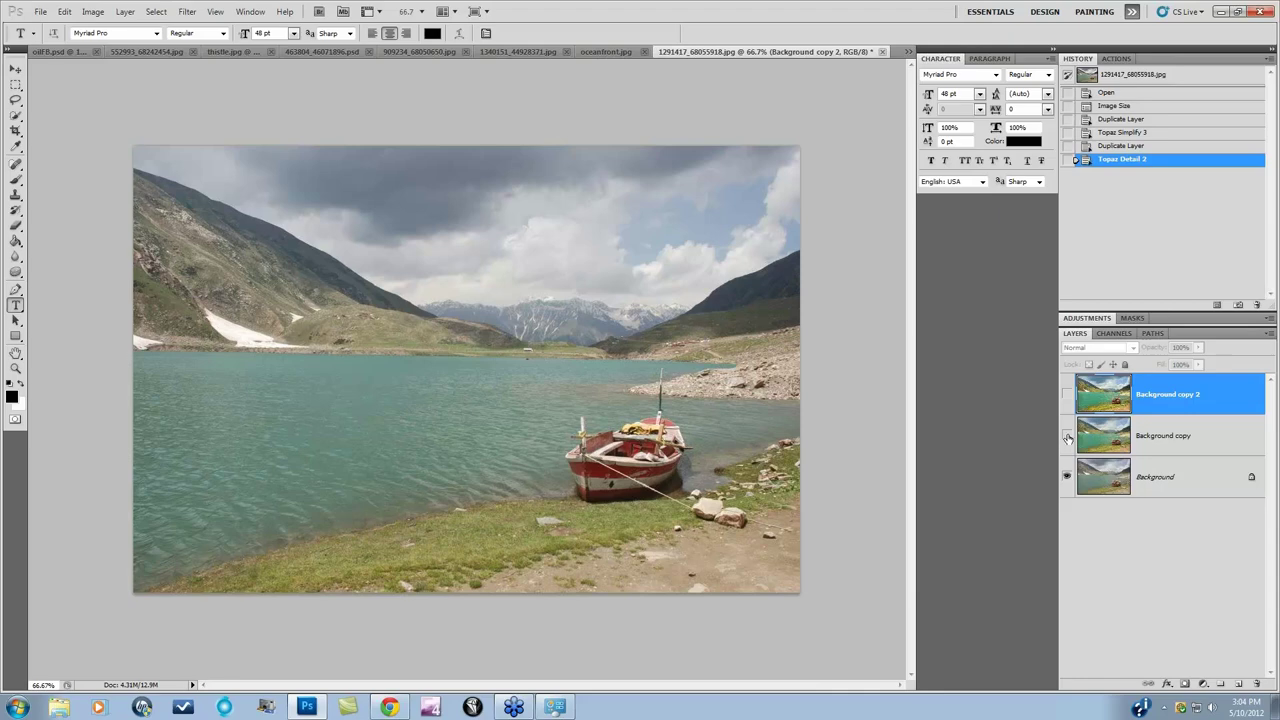
pyautogui.click(1066, 436)
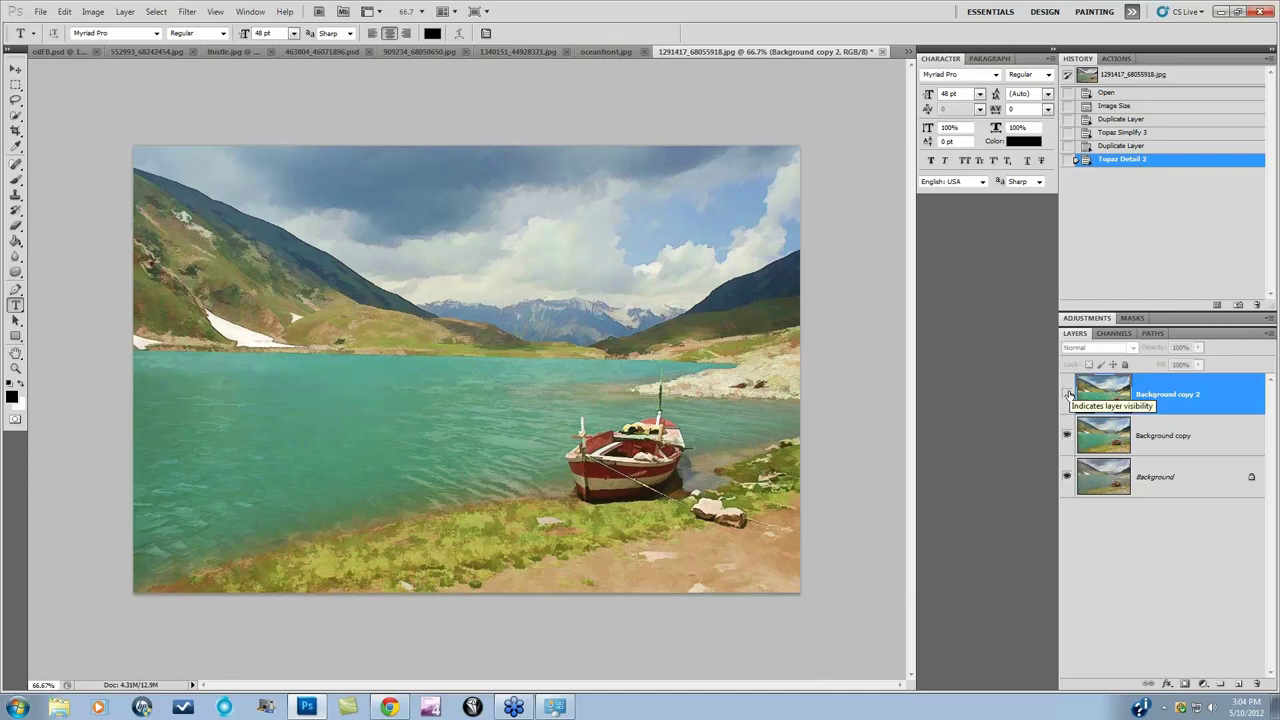
pyautogui.click(1067, 395)
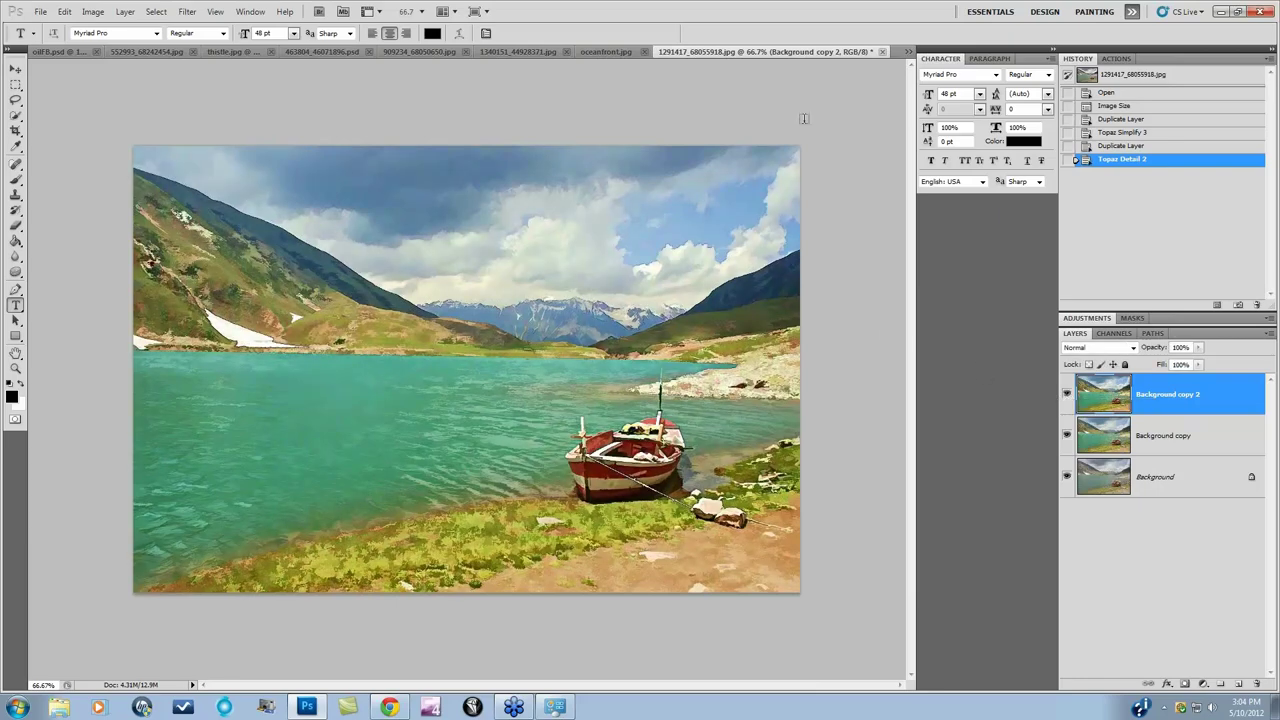
pyautogui.click(908, 51)
pyautogui.click(945, 45)
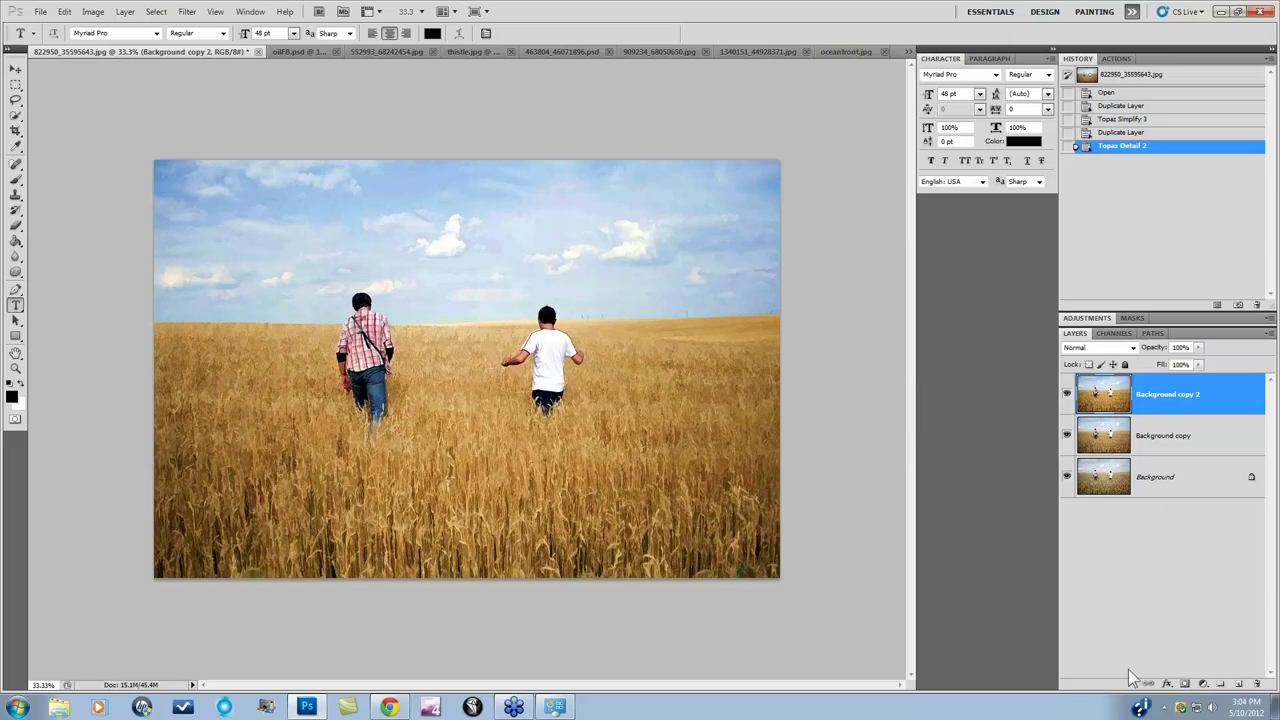
# Step: Delete both copy layers from the wheat-field photo, leaving only Background, and go to Topaz Labs filters
pyautogui.keyDown('shift'); pyautogui.click(1163, 450); pyautogui.keyUp('shift')
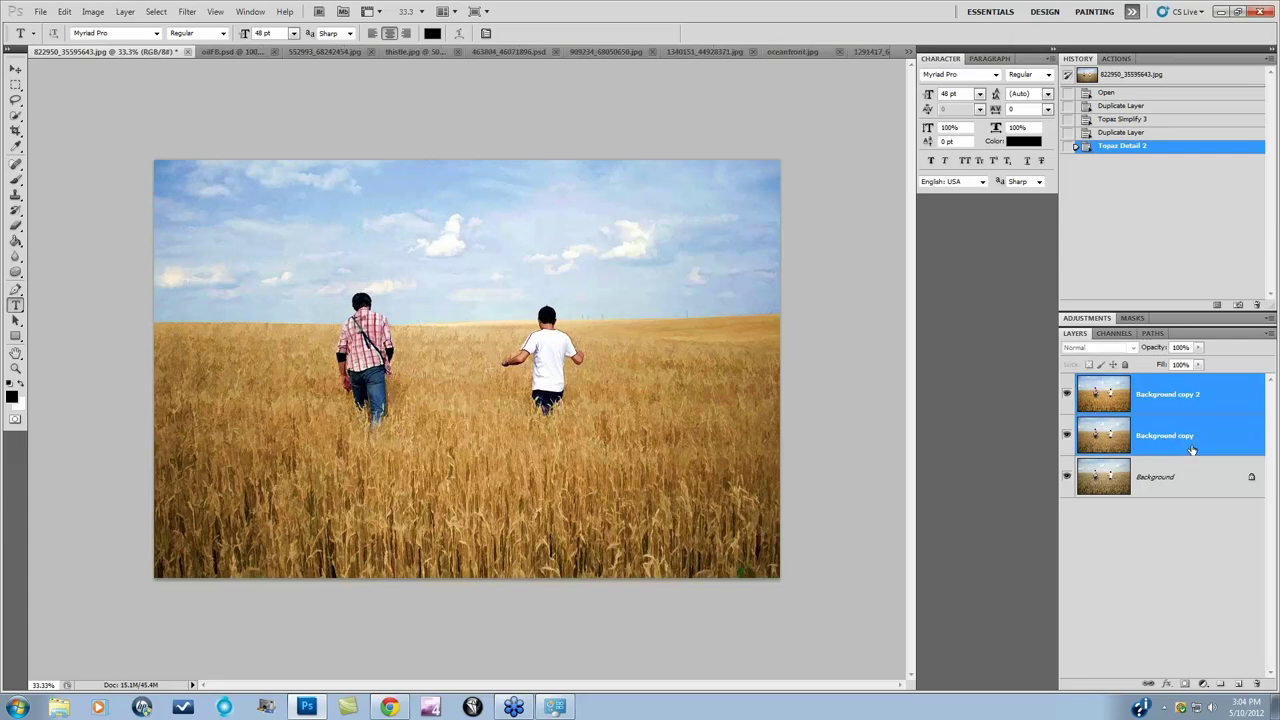
pyautogui.moveTo(1190, 452); pyautogui.dragTo(1257, 683)
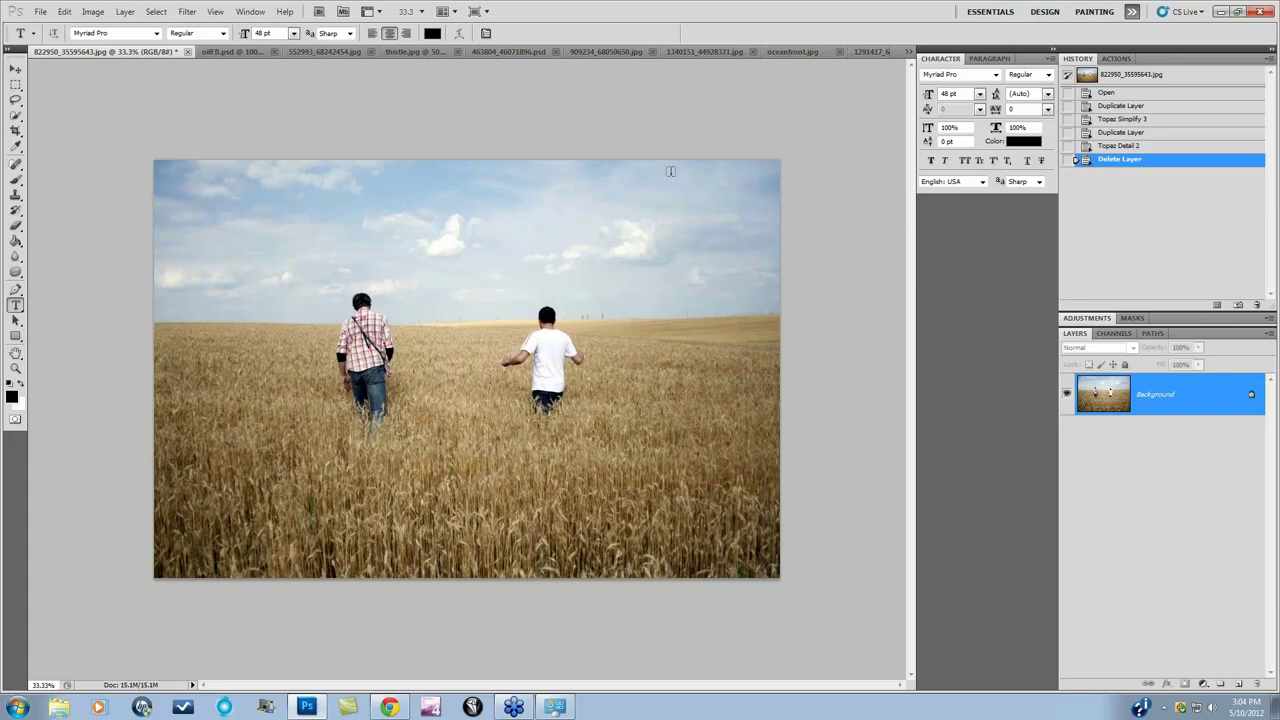
pyautogui.click(186, 14)
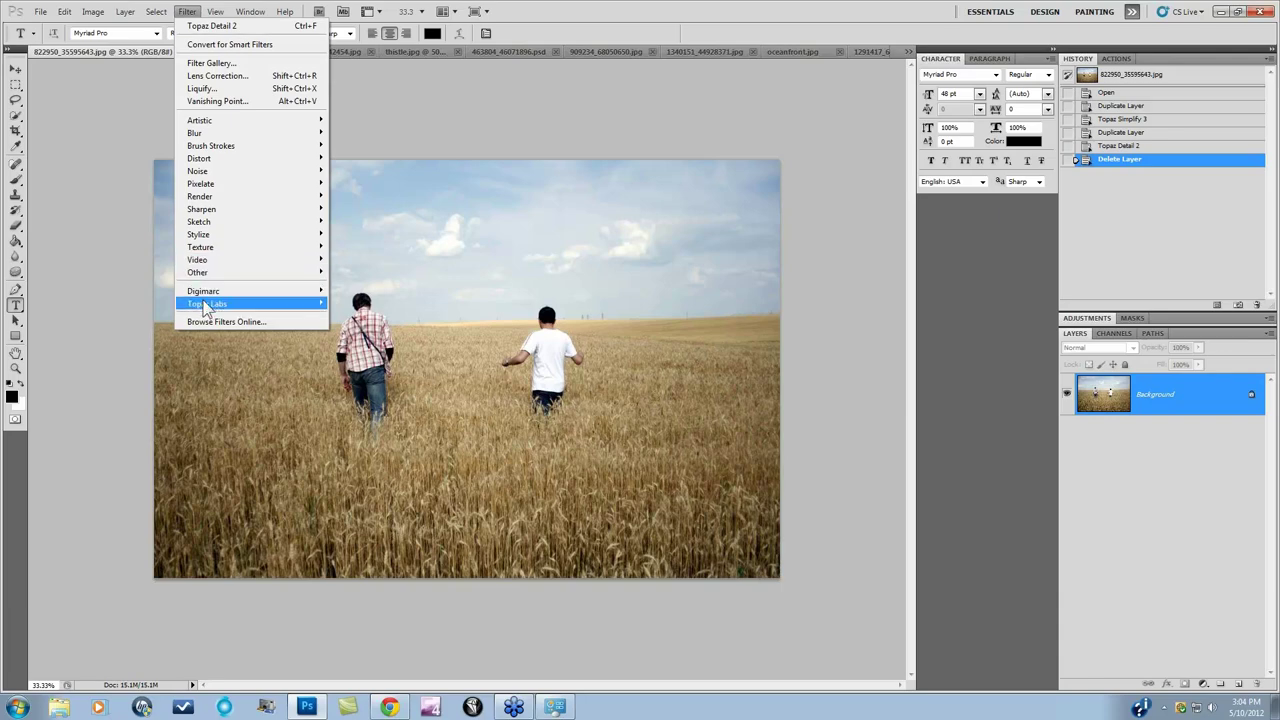
pyautogui.moveTo(206, 306)
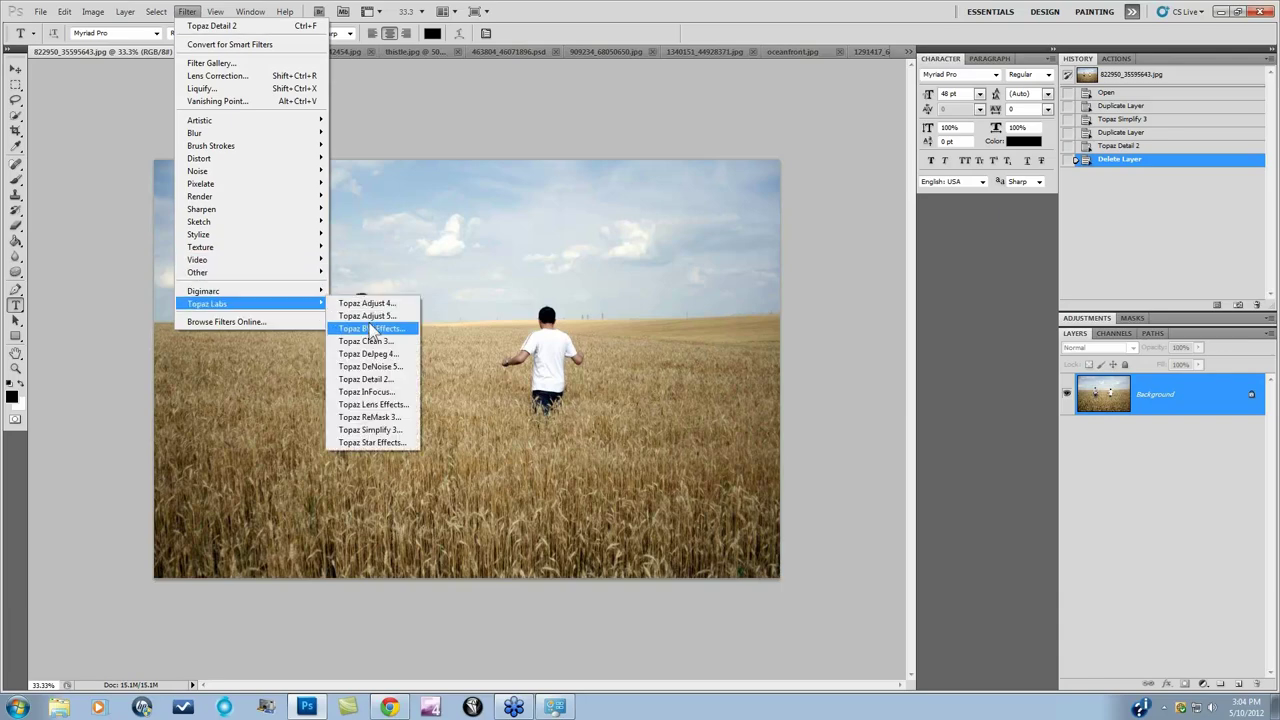
# Step: Launch Topaz Simplify 3, view the preview at 100% framing both figures, and reset all settings
pyautogui.click(370, 430)
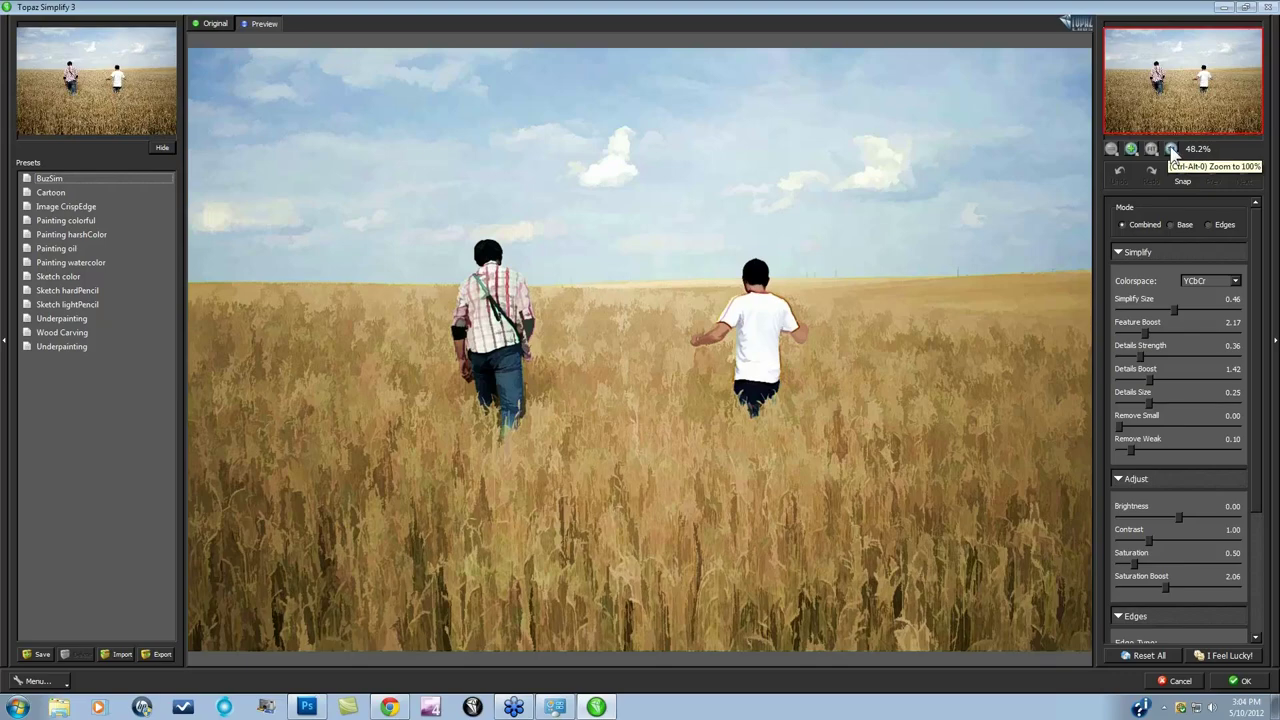
pyautogui.click(1171, 149)
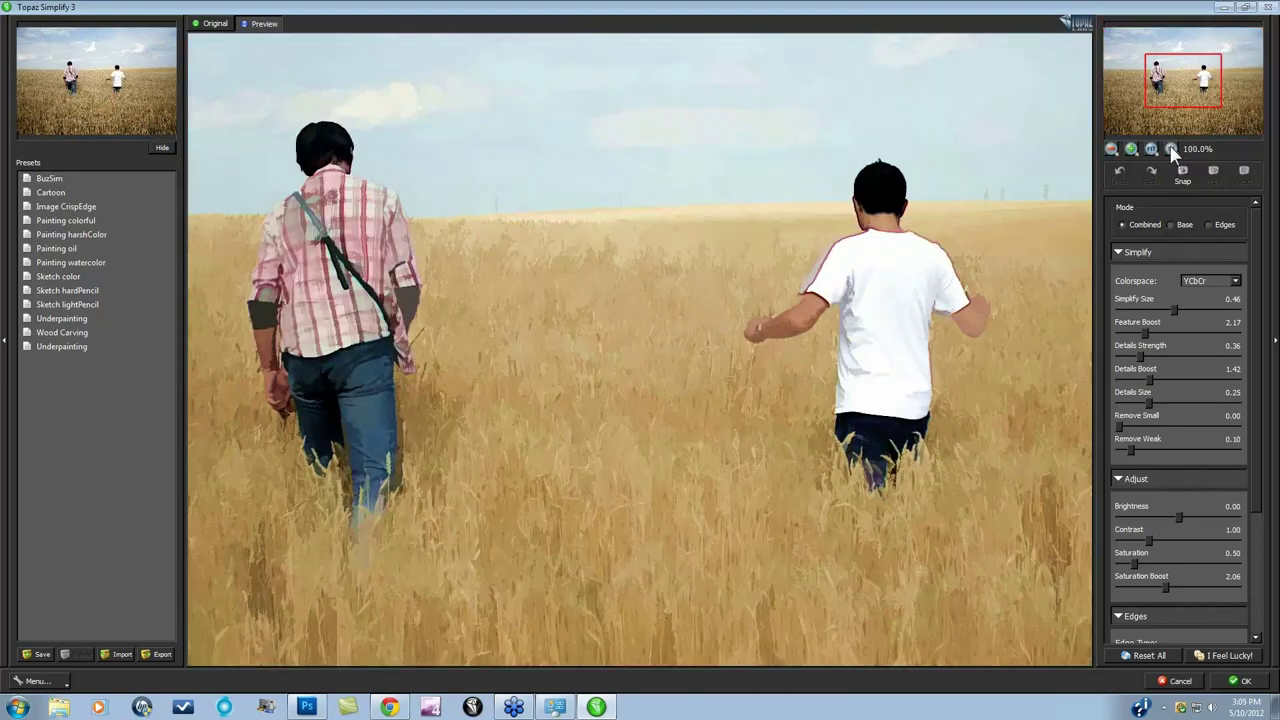
pyautogui.moveTo(1203, 100); pyautogui.dragTo(1173, 106)
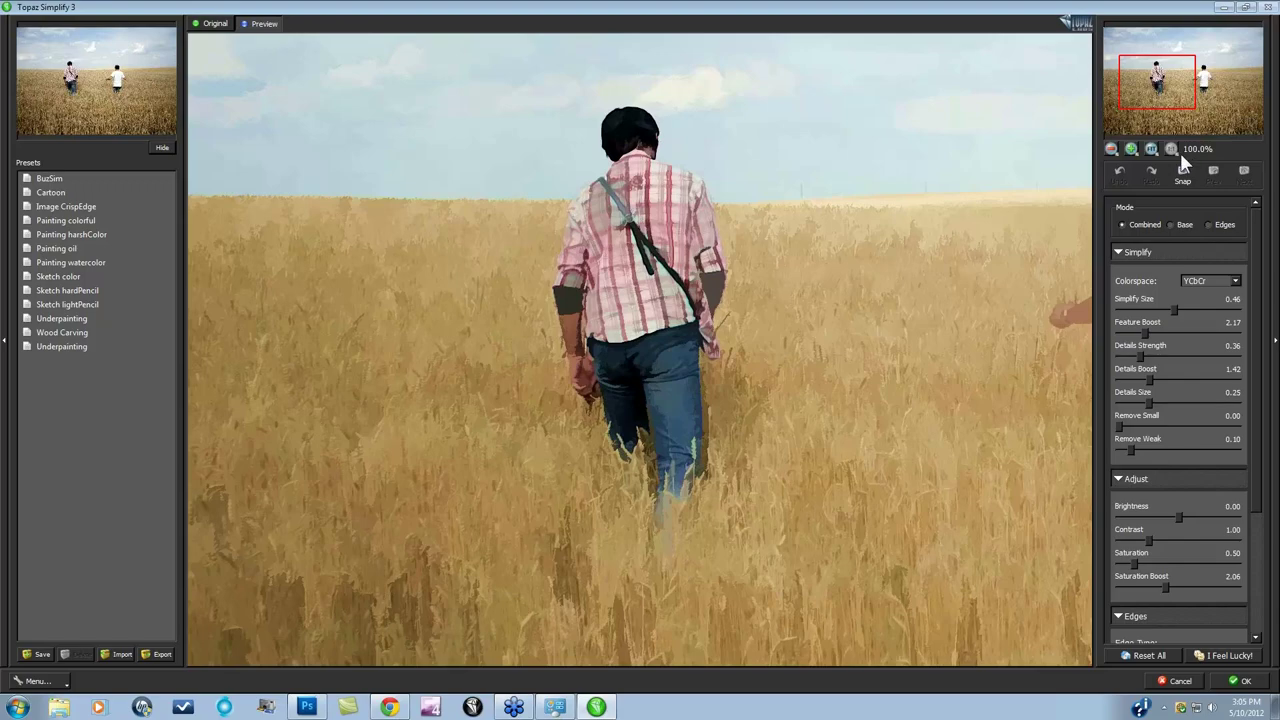
pyautogui.moveTo(1181, 107); pyautogui.dragTo(1222, 104)
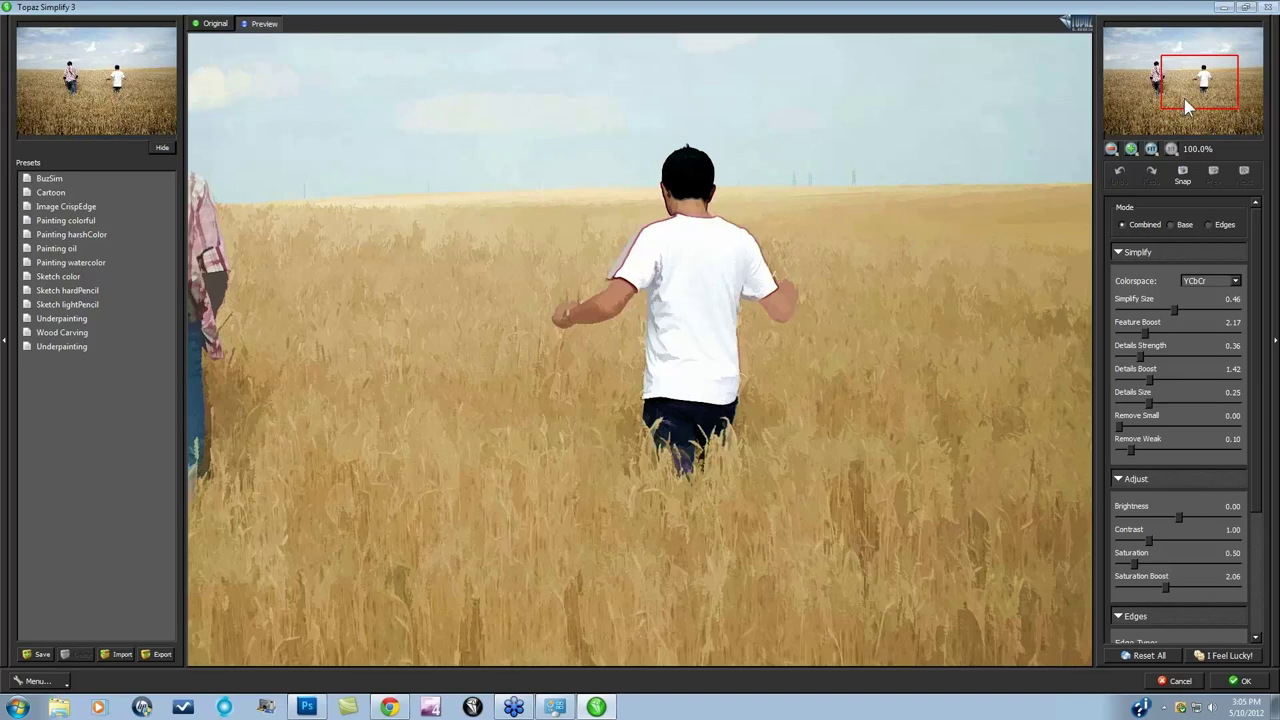
pyautogui.moveTo(1181, 97); pyautogui.dragTo(1167, 105)
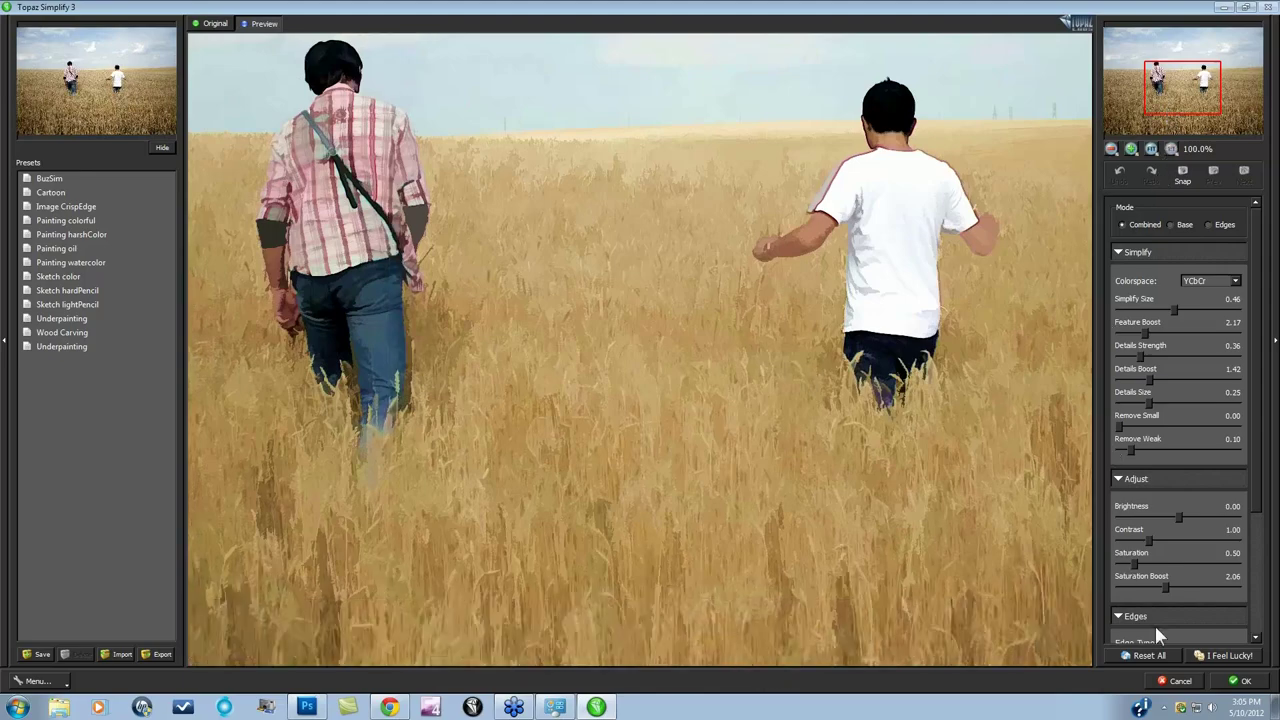
pyautogui.click(1150, 654)
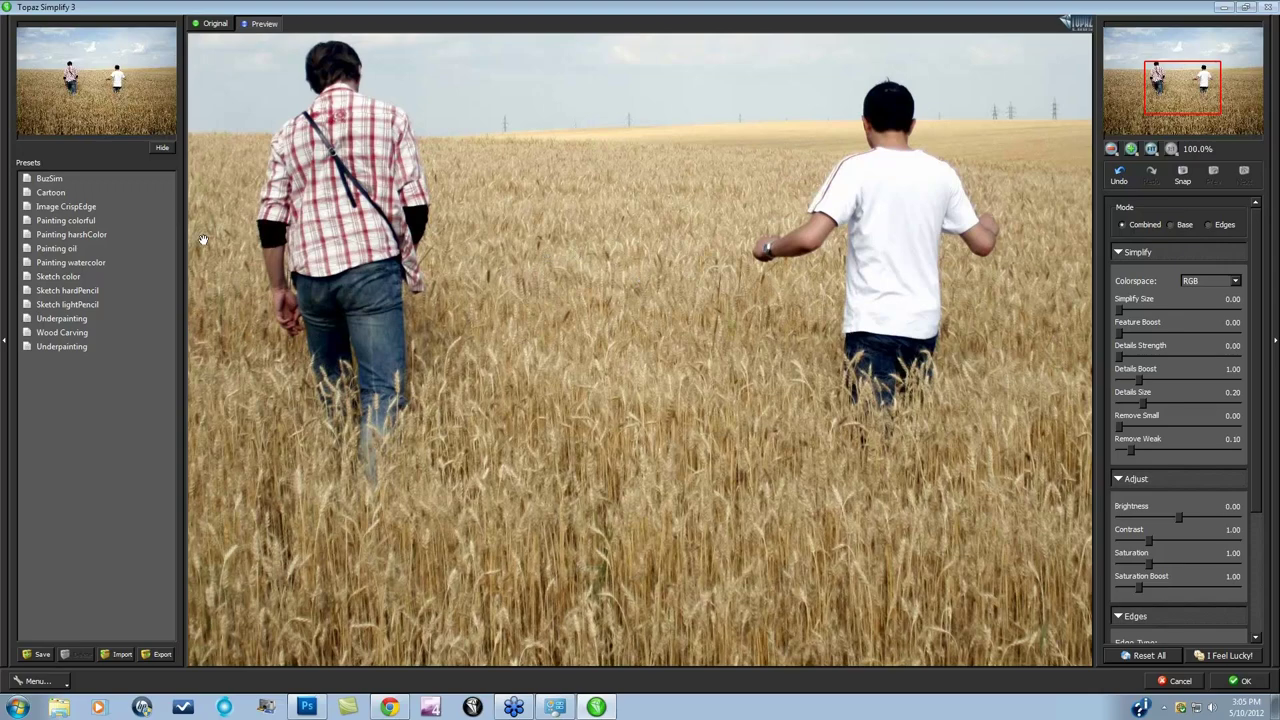
# Step: Try Painting watercolor and Painting colorful, then apply the Painting oil preset (YCbCr, Simplify Size 0.37)
pyautogui.click(45, 263)
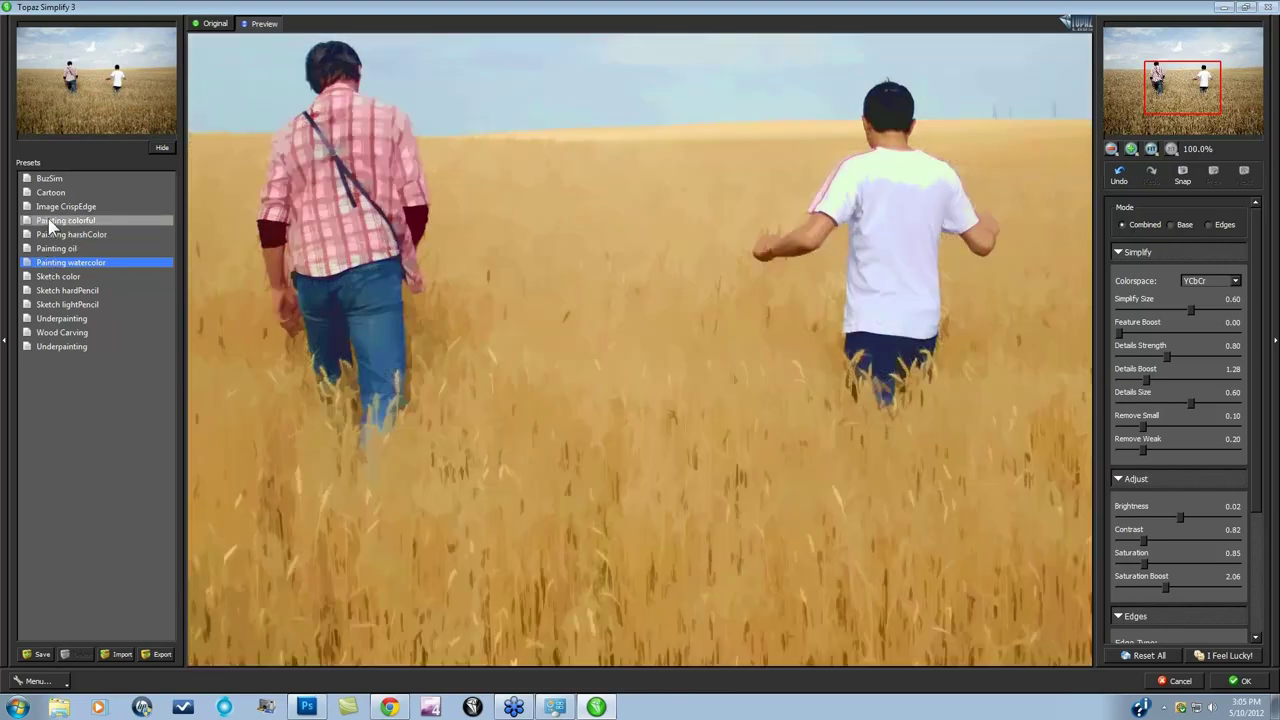
pyautogui.click(50, 222)
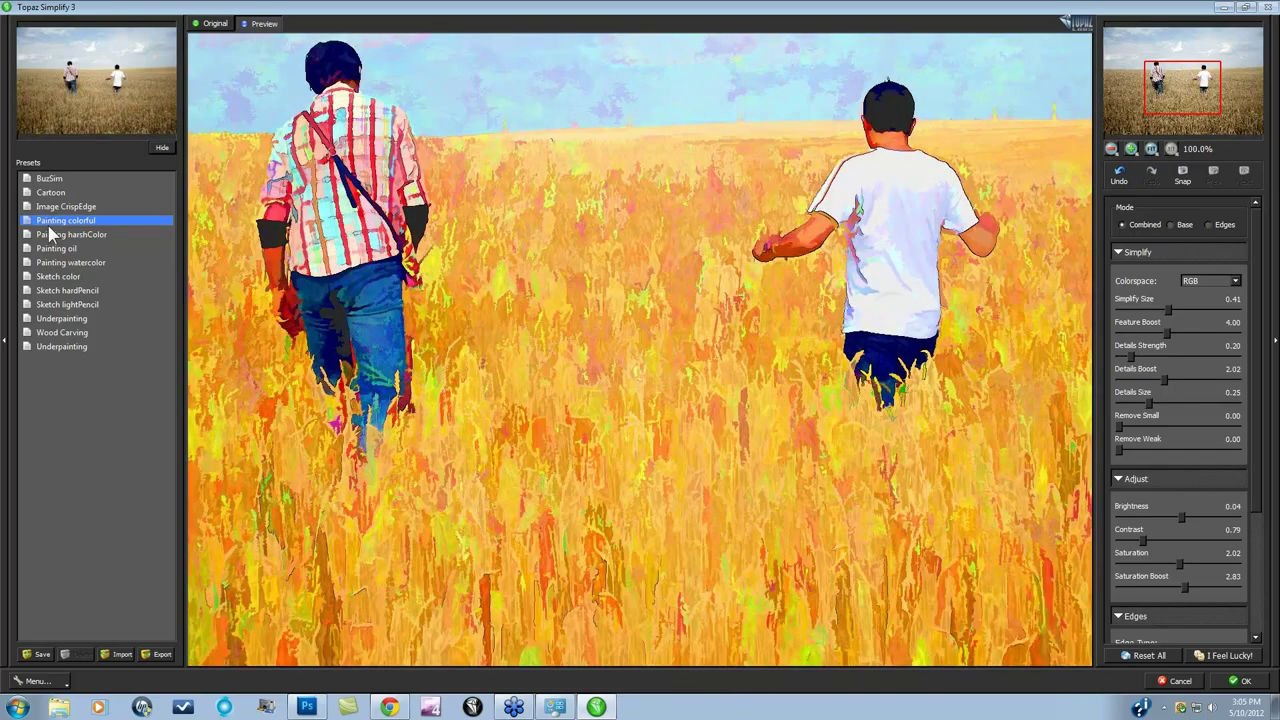
pyautogui.click(52, 249)
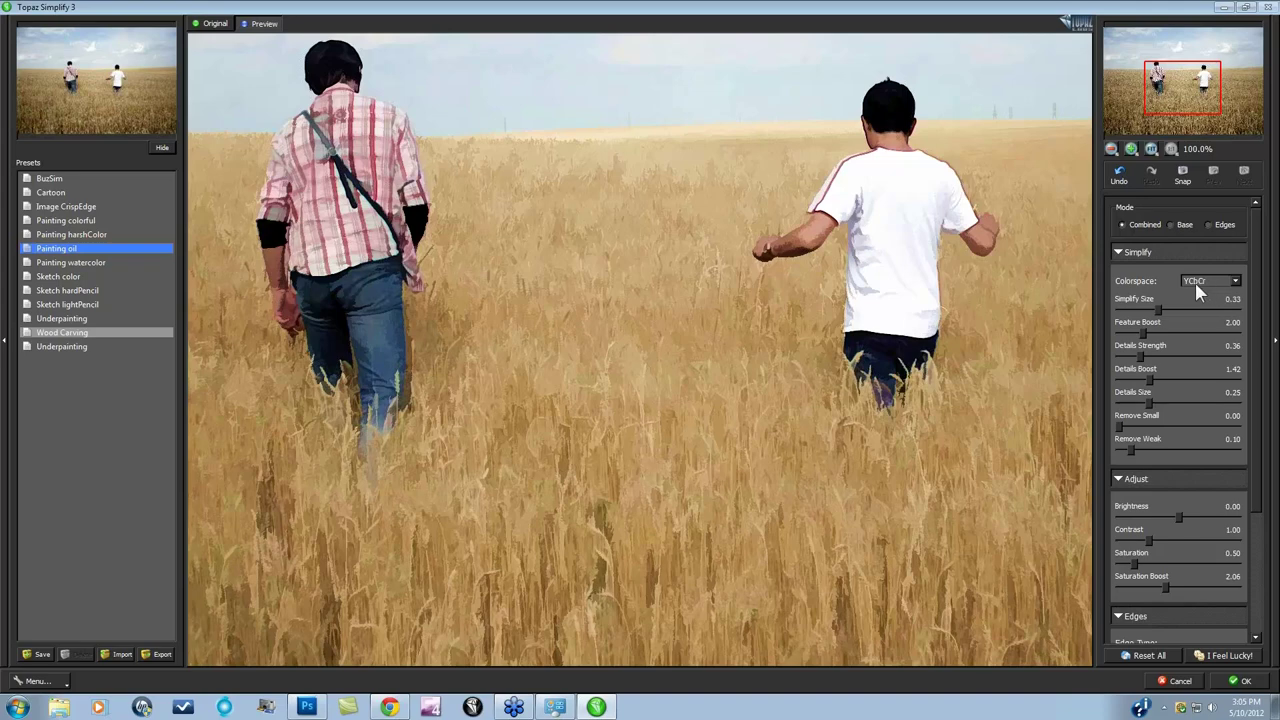
pyautogui.click(1226, 284)
# Step: Keep YCbCr colorspace, raise Feature Boost to 2.56, and compare the result with the original
pyautogui.click(1198, 302)
pyautogui.click(1170, 307)
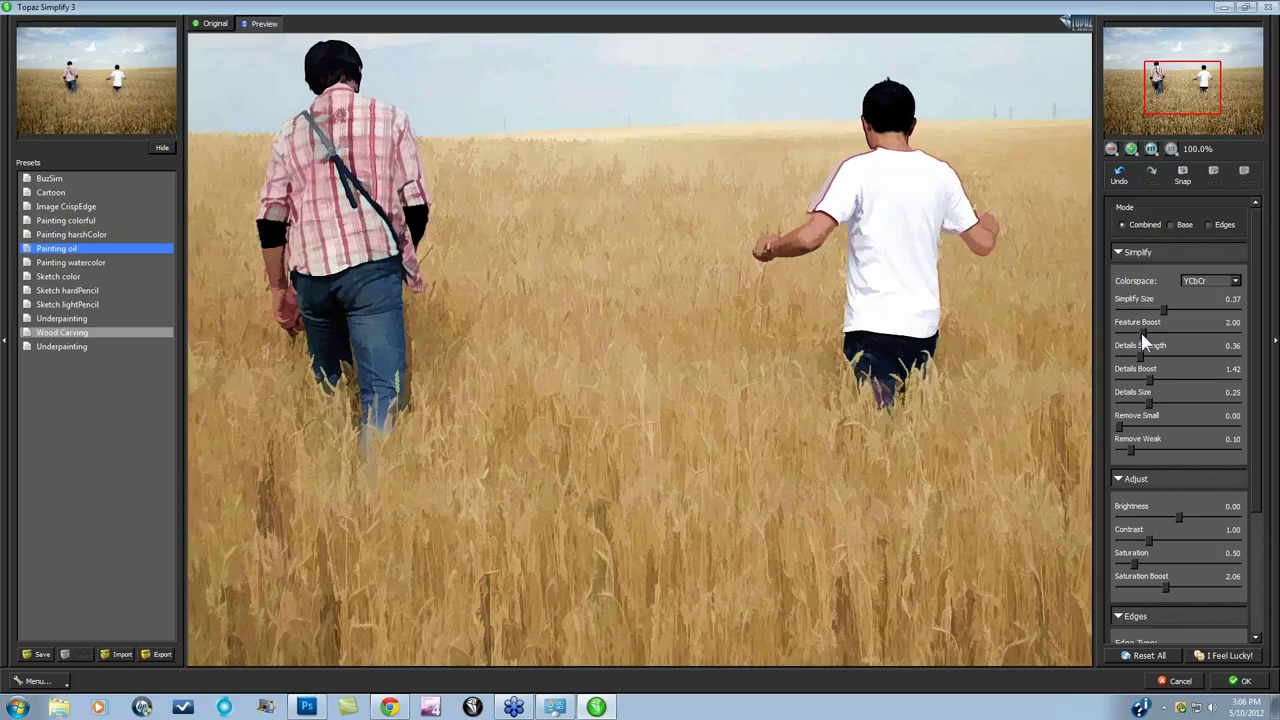
pyautogui.moveTo(1143, 339); pyautogui.dragTo(1153, 339)
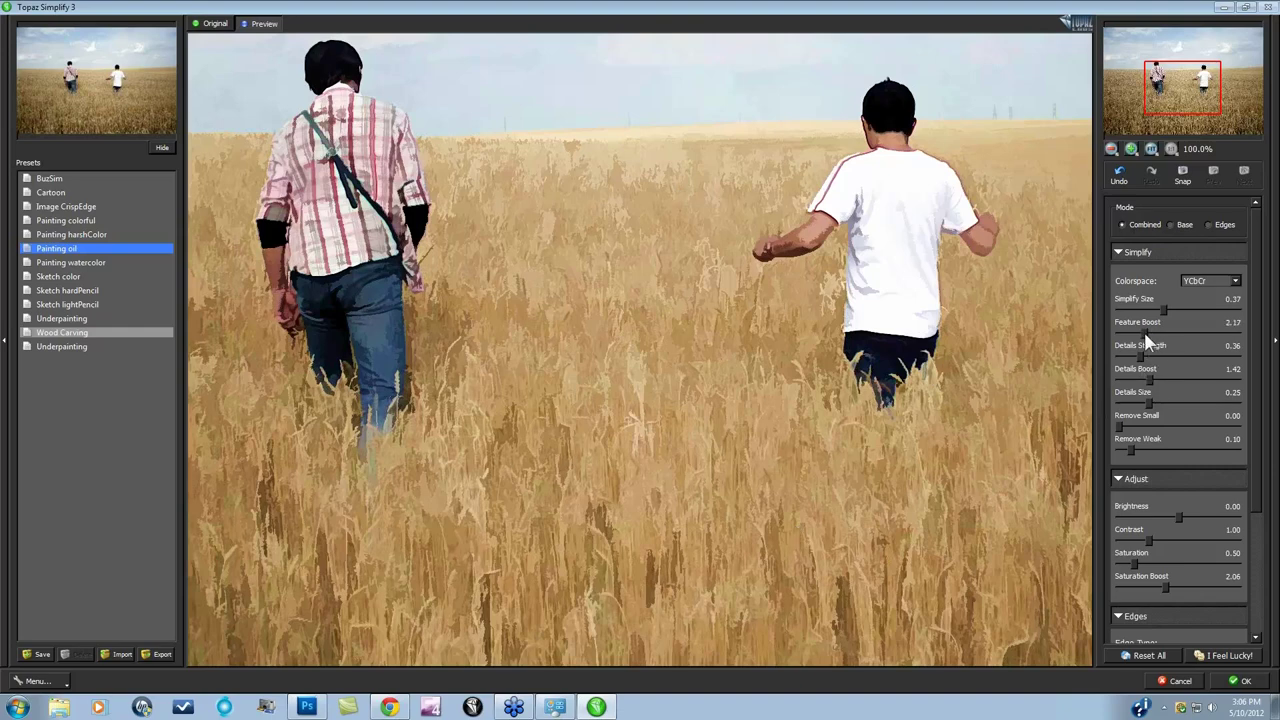
pyautogui.moveTo(1147, 343); pyautogui.dragTo(1150, 345)
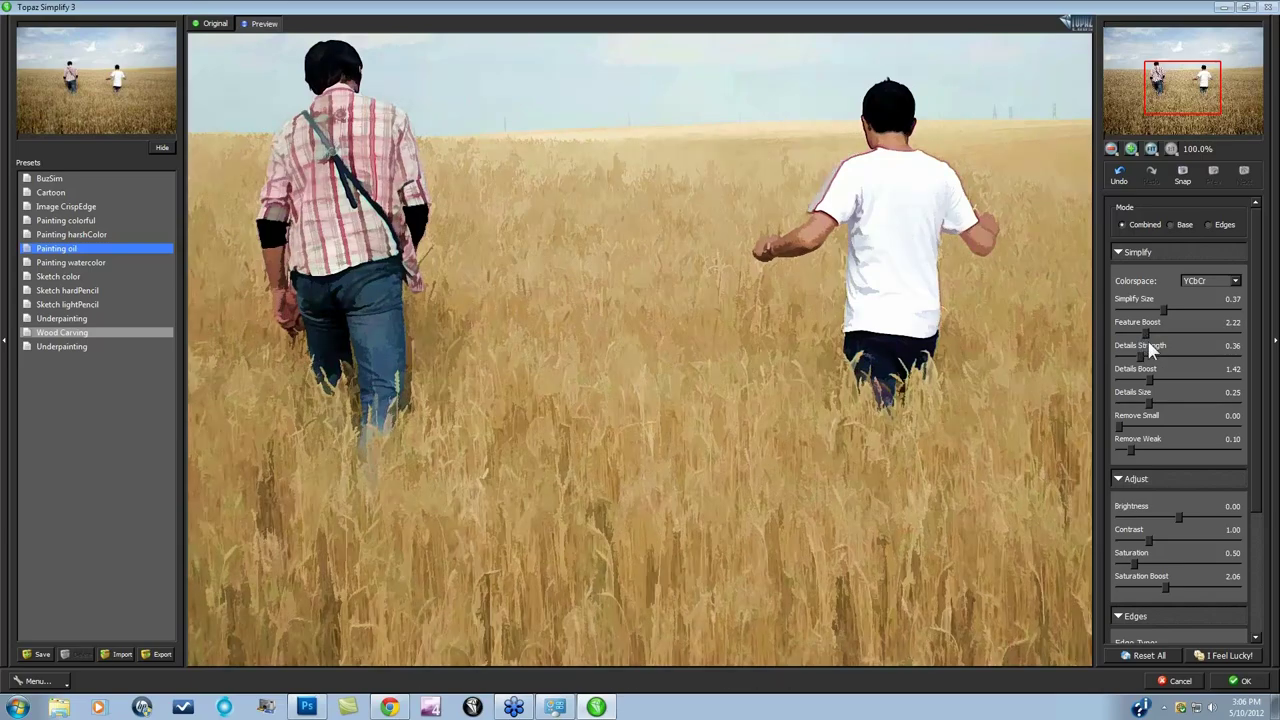
pyautogui.moveTo(1149, 341); pyautogui.dragTo(1152, 342)
pyautogui.click(644, 381)
pyautogui.click(644, 381)
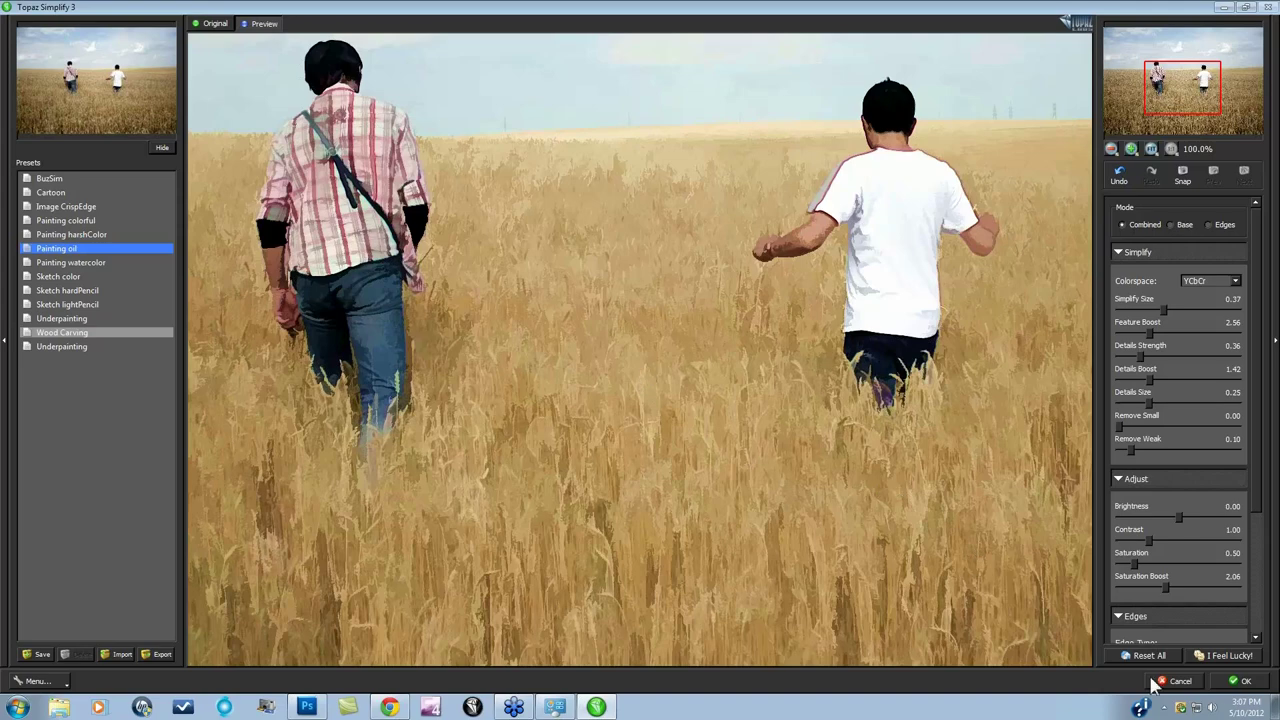
# Step: Apply Simplify, undo it, then rerun the Simplify filter on a new Layer 1 copy of the photo
pyautogui.click(1245, 684)
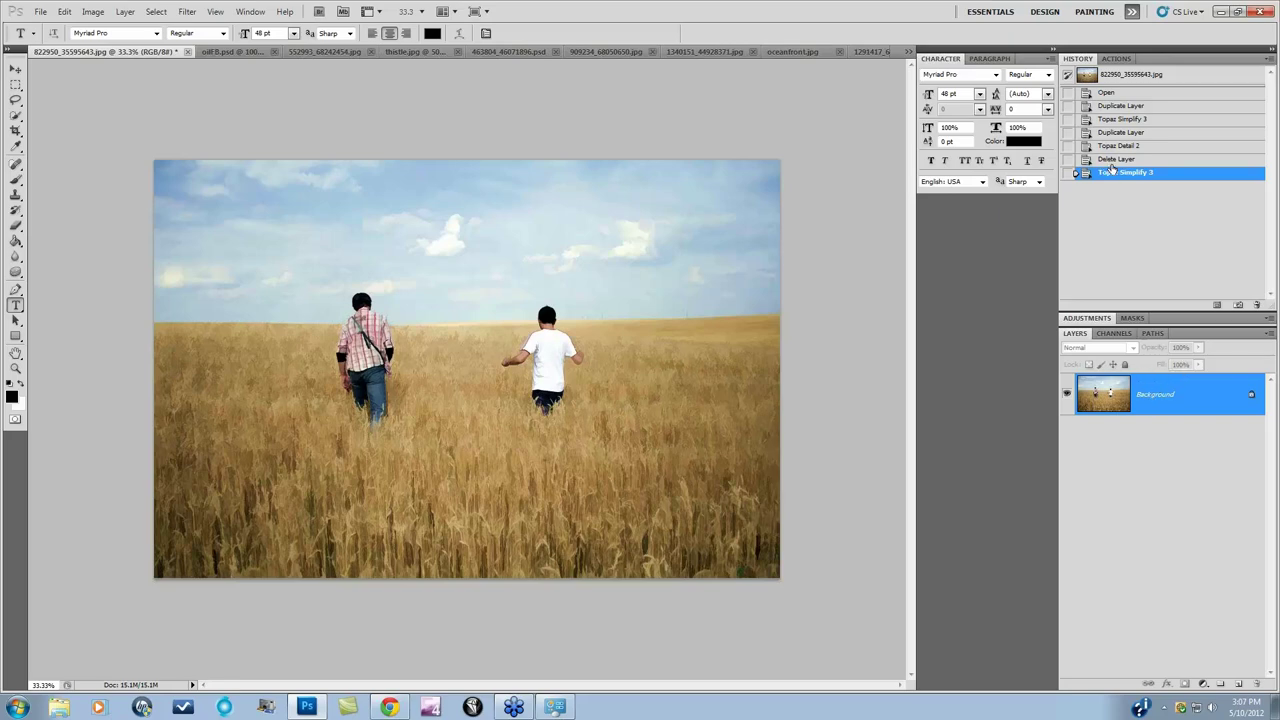
pyautogui.hotkey('ctrl', 'z')
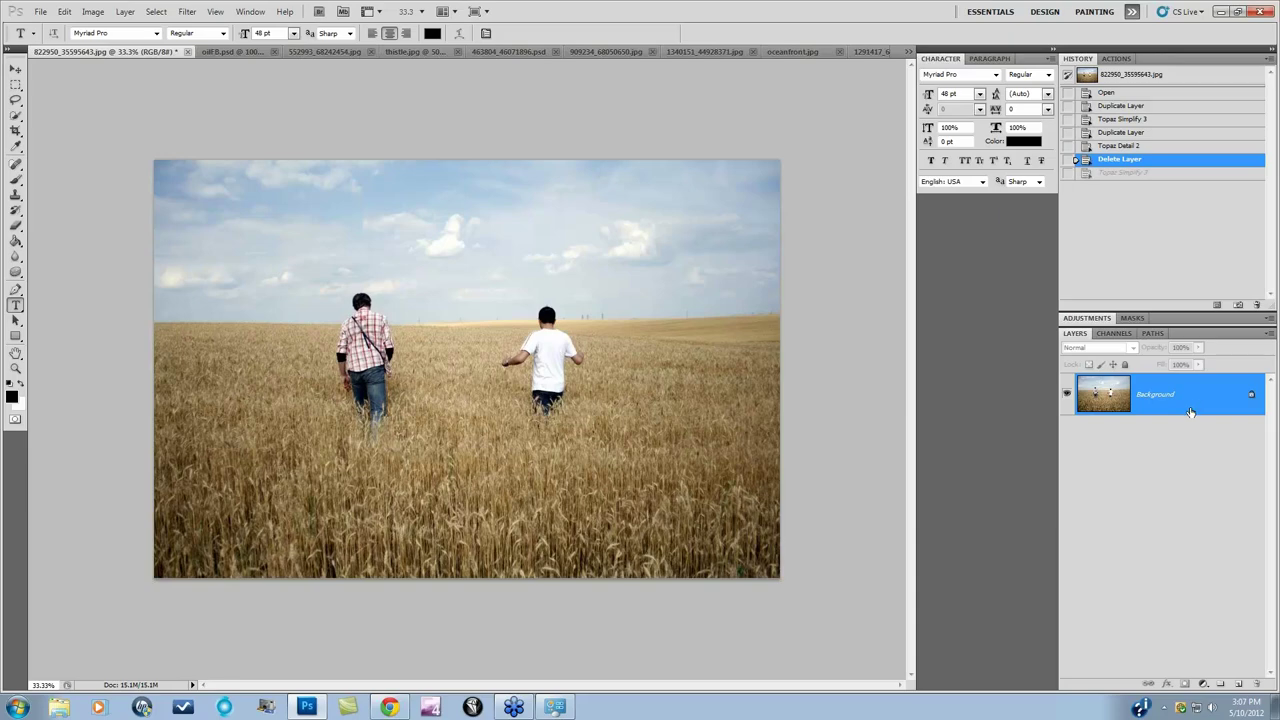
pyautogui.hotkey('ctrl', 'j')
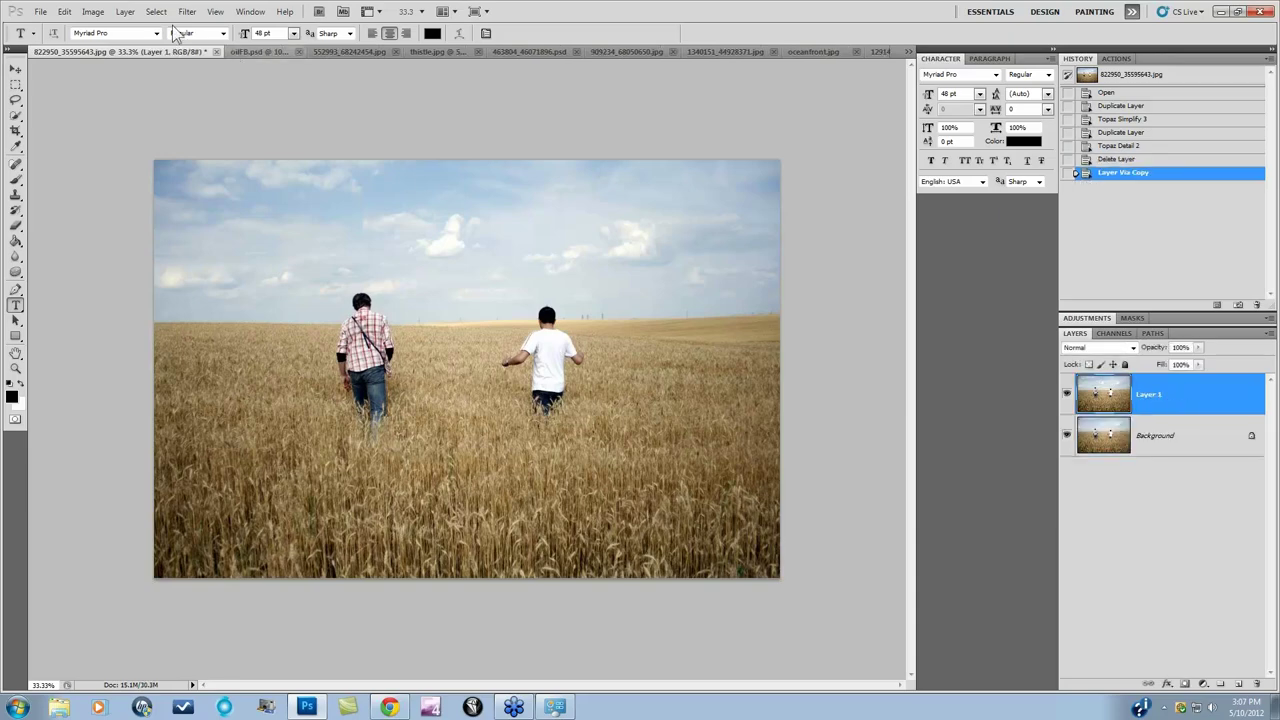
pyautogui.click(187, 11)
pyautogui.click(196, 26)
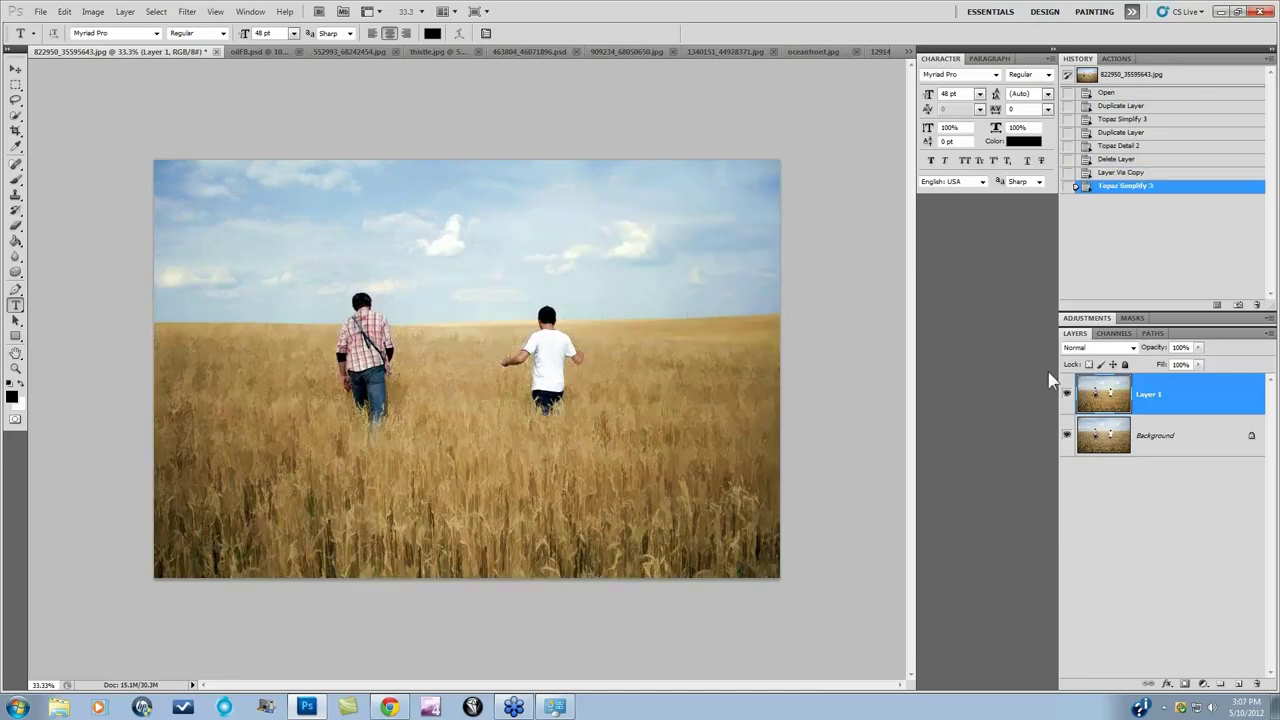
# Step: Duplicate Layer 1 and launch Topaz Detail 2 on the Layer 1 copy
pyautogui.moveTo(1190, 400); pyautogui.dragTo(1238, 683)
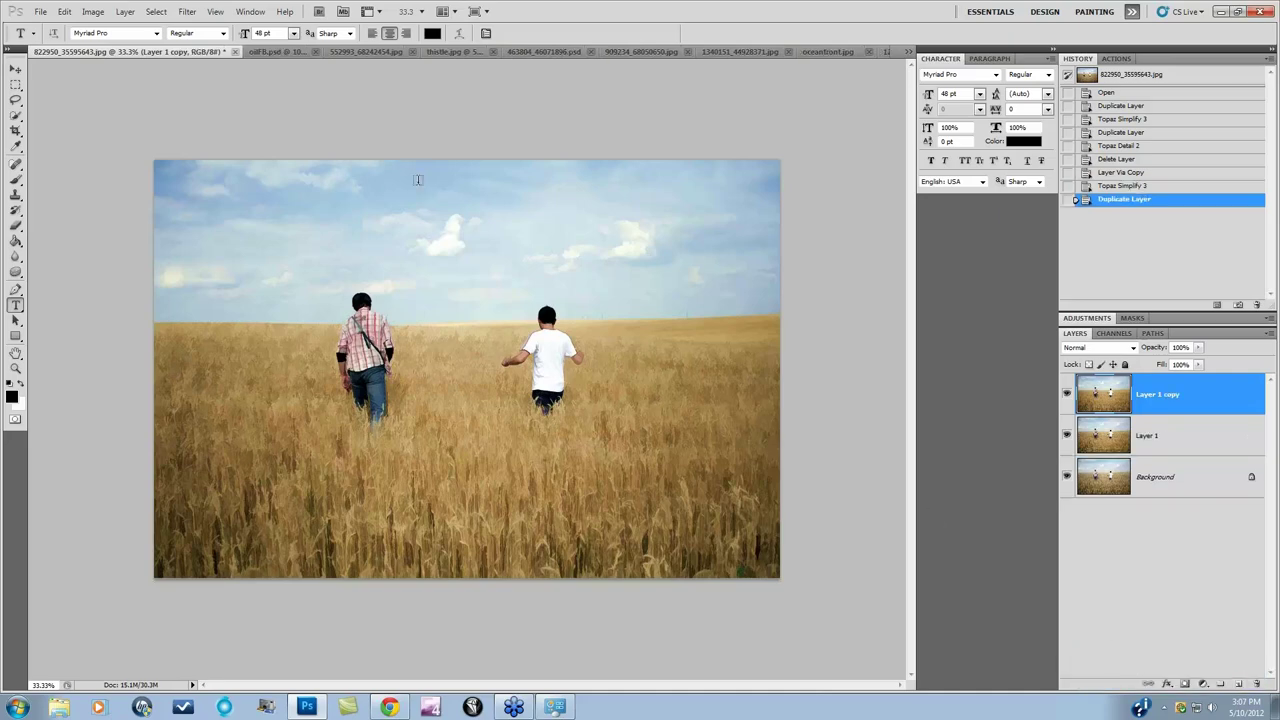
pyautogui.click(187, 14)
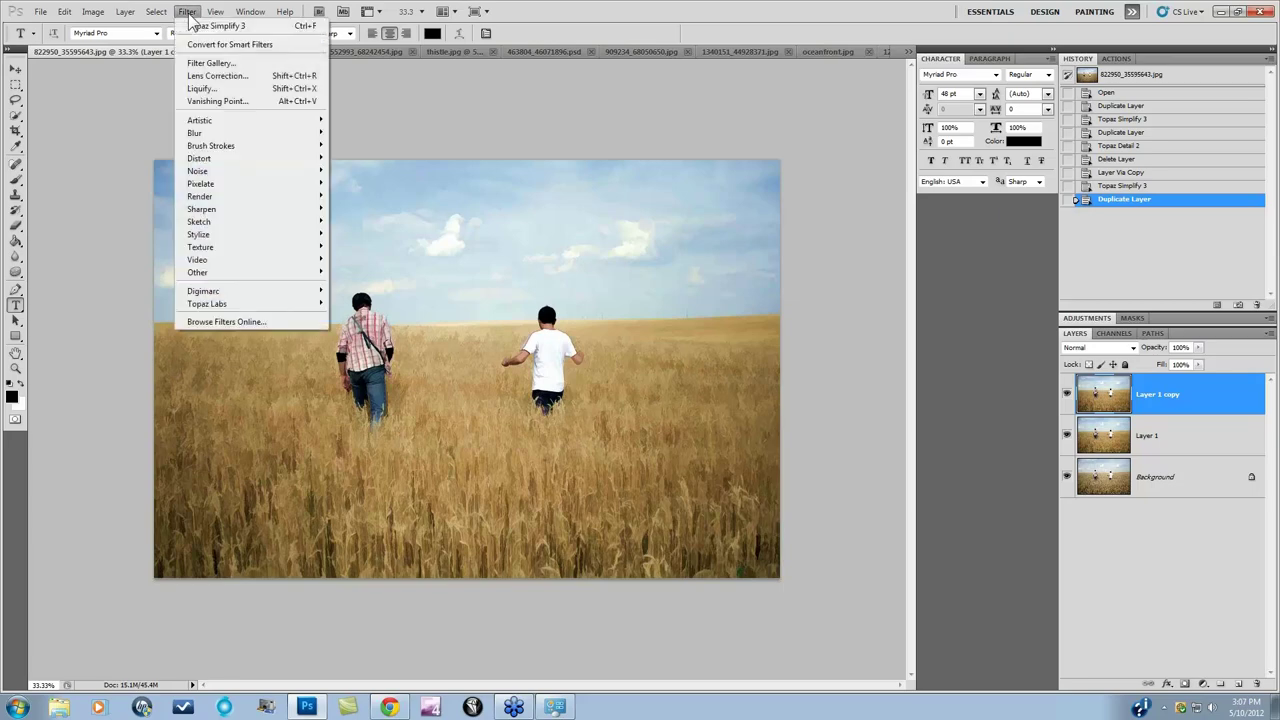
pyautogui.moveTo(221, 303)
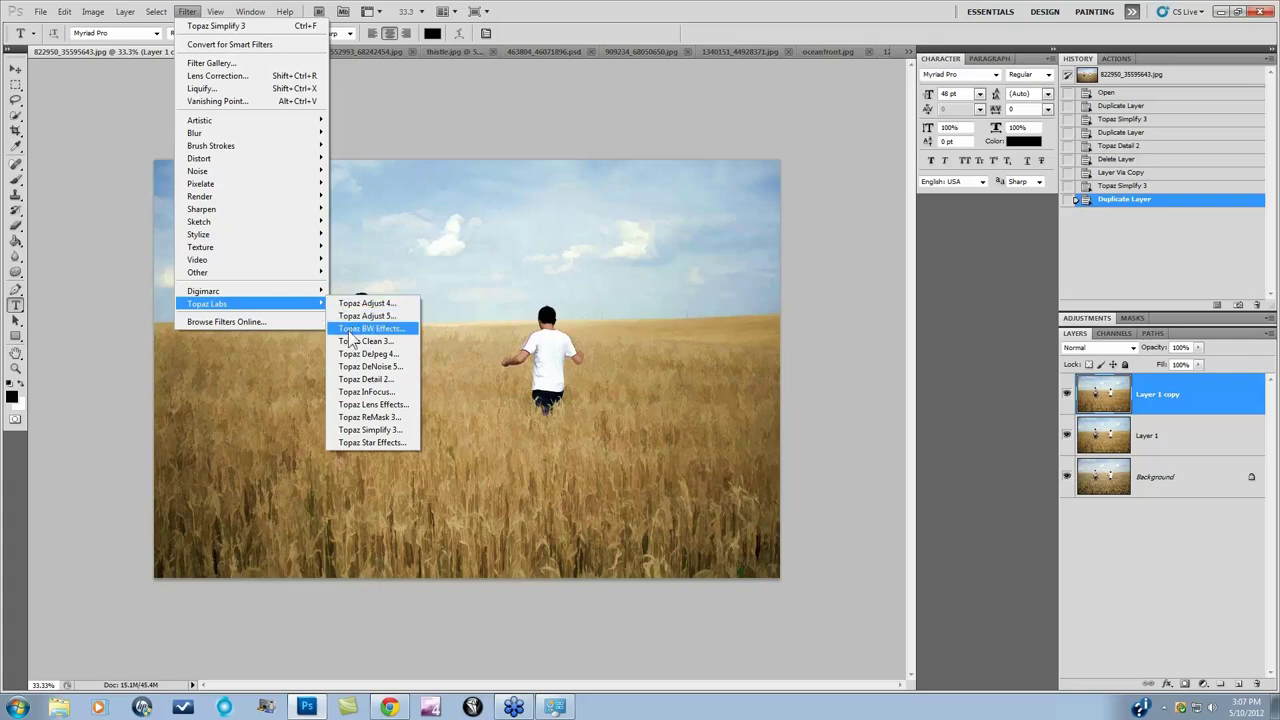
pyautogui.click(350, 379)
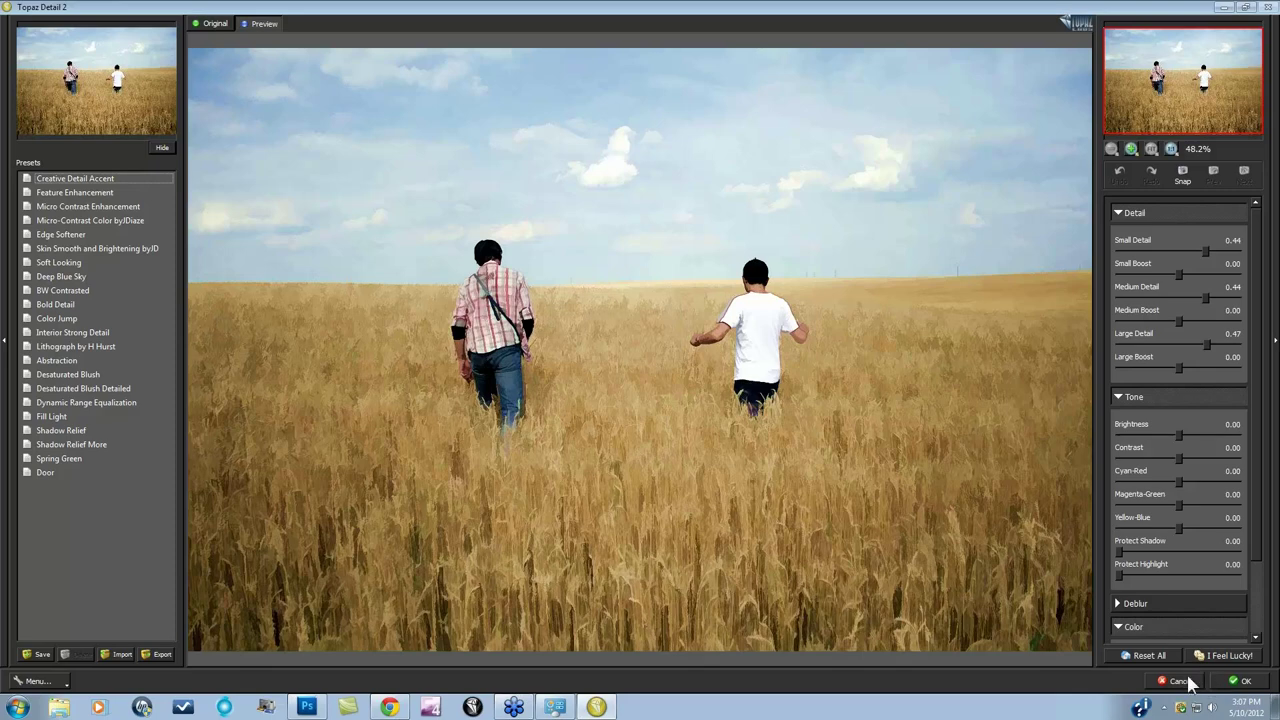
# Step: Reset all Topaz Detail 2 settings to zero and collapse the Tone and Color sections
pyautogui.click(1150, 656)
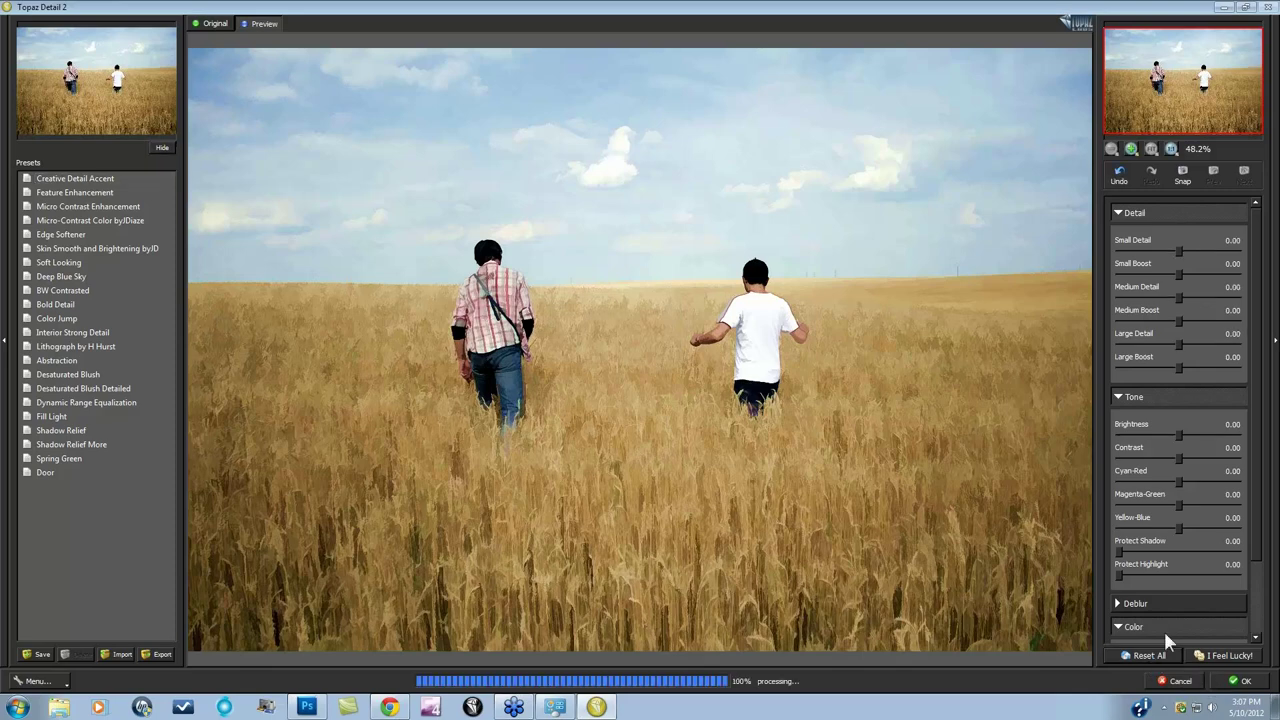
pyautogui.click(1120, 396)
pyautogui.click(1121, 441)
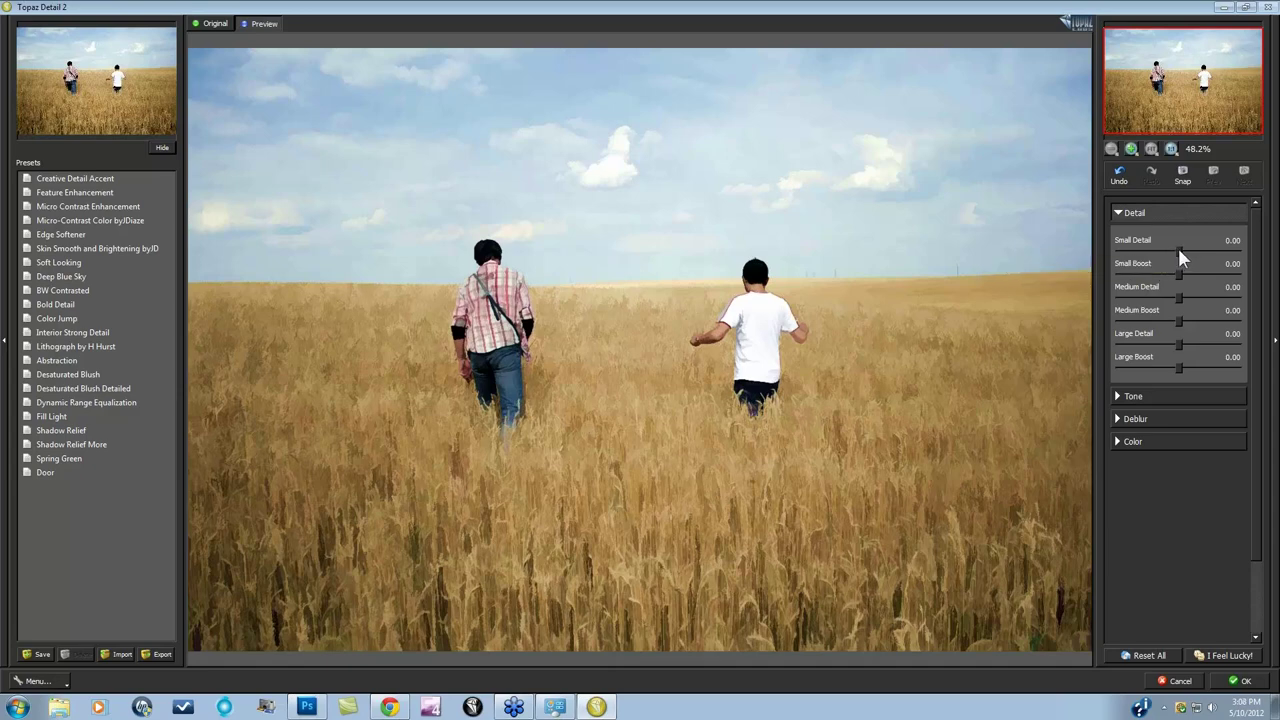
# Step: Raise Small Detail to 0.53, comparing against the unprocessed original along the way
pyautogui.moveTo(1180, 255); pyautogui.dragTo(1204, 257)
pyautogui.click(612, 375)
pyautogui.moveTo(1203, 251); pyautogui.dragTo(1211, 252)
pyautogui.click(628, 356)
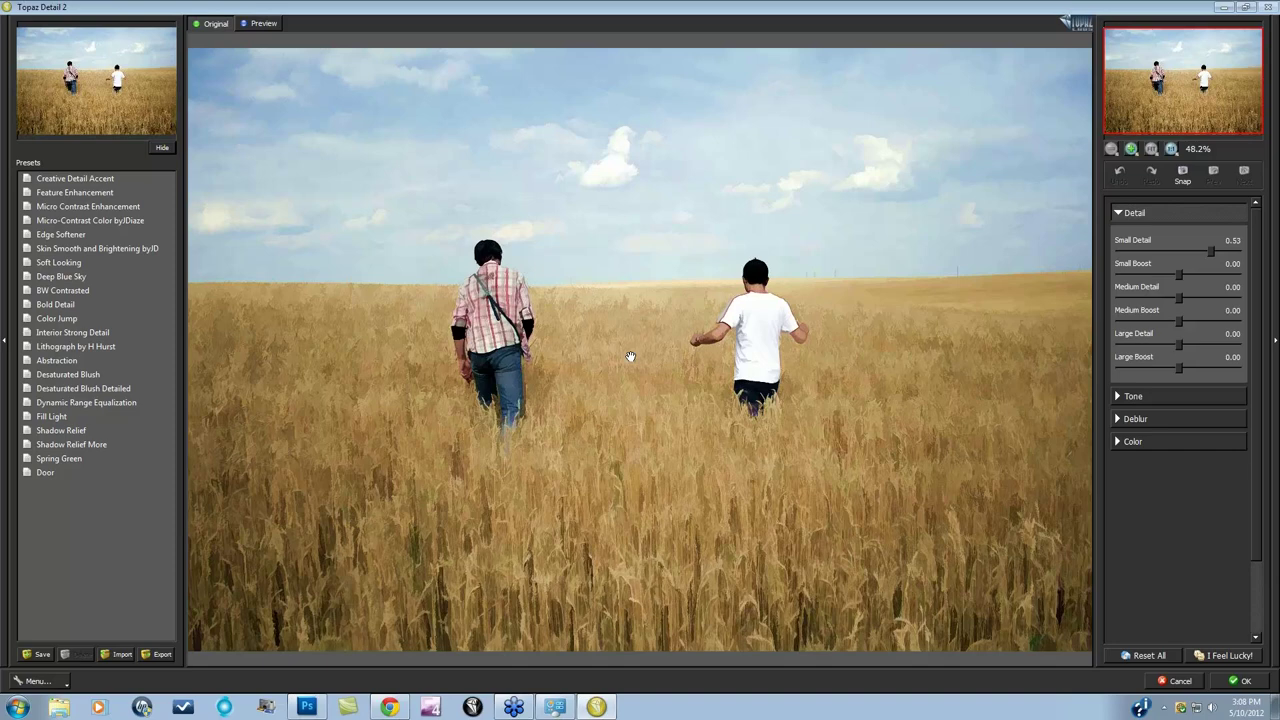
pyautogui.click(630, 356)
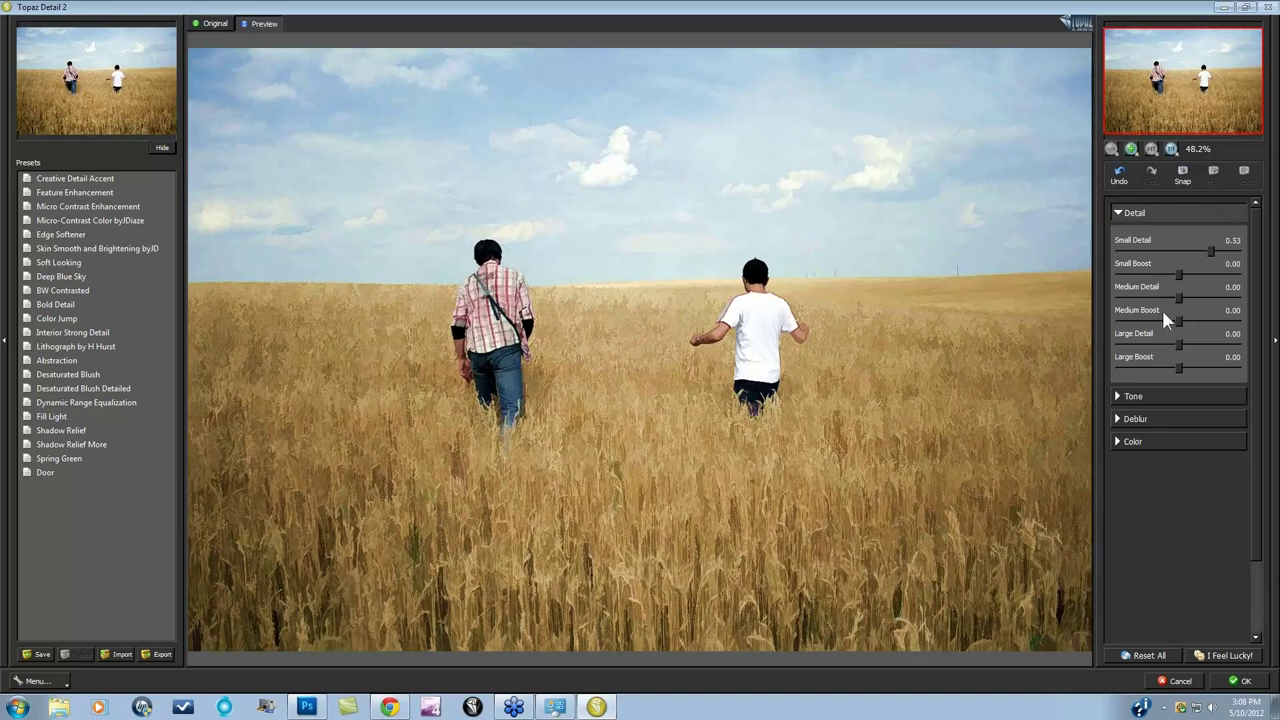
# Step: Raise Medium Detail to 0.46 and Large Detail to 0.44, then compare with the original photo
pyautogui.moveTo(1178, 300); pyautogui.dragTo(1195, 300)
pyautogui.moveTo(1200, 308); pyautogui.dragTo(1205, 308)
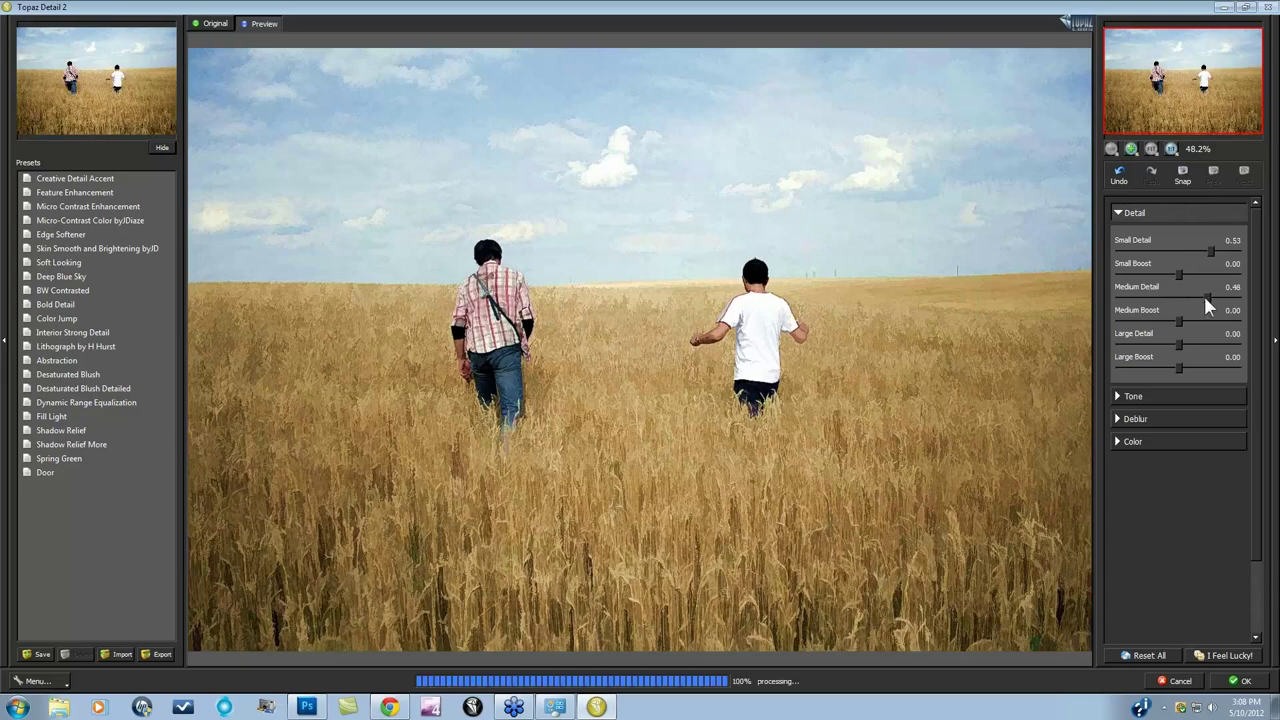
pyautogui.moveTo(1207, 306); pyautogui.dragTo(1205, 310)
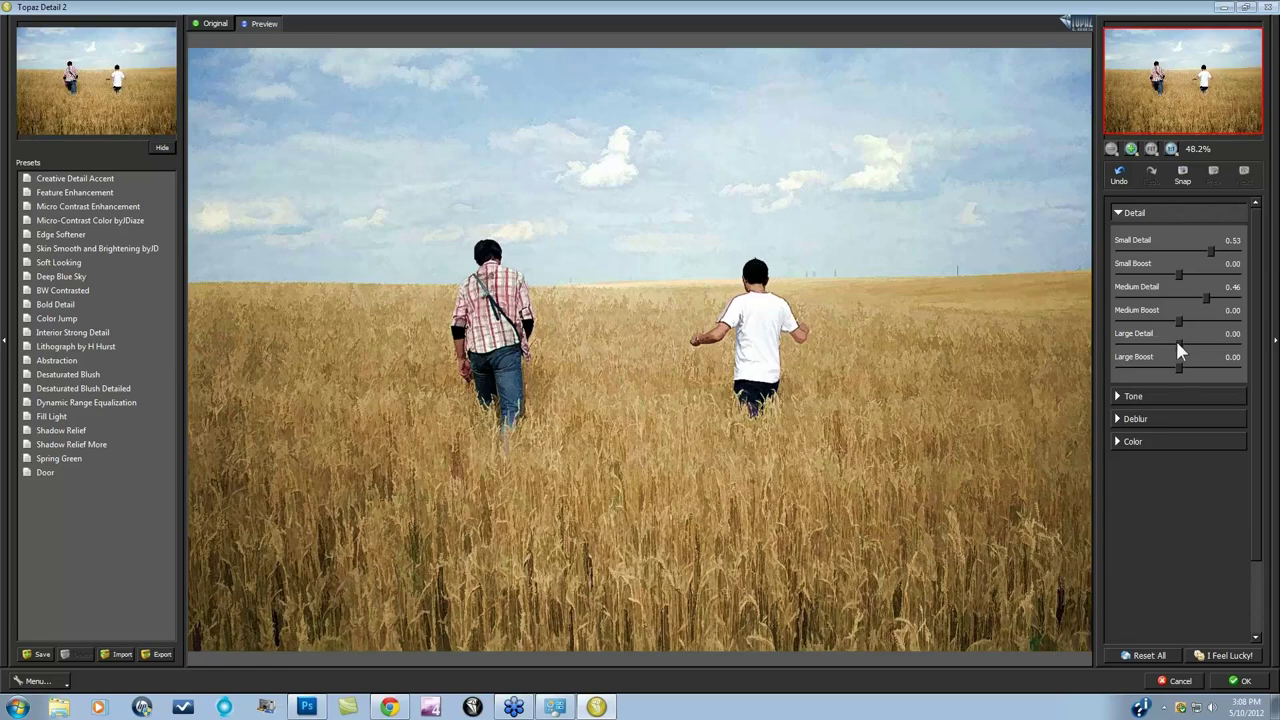
pyautogui.moveTo(1180, 346); pyautogui.dragTo(1206, 348)
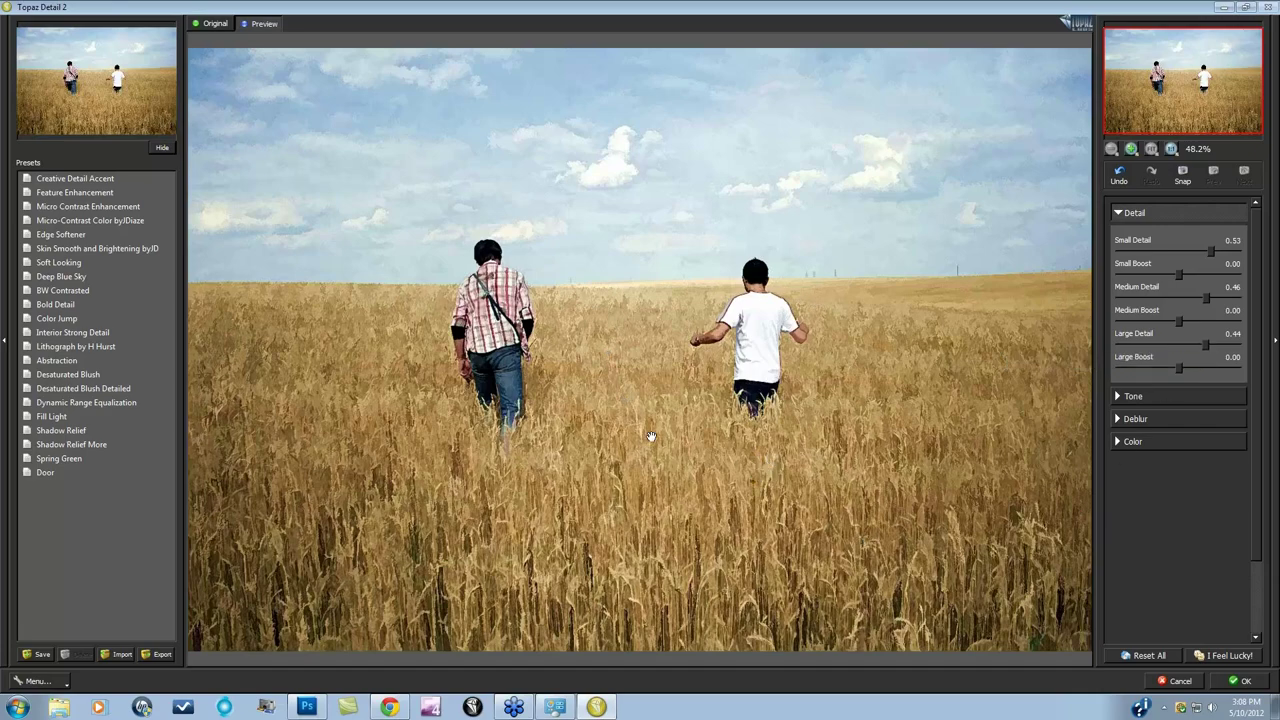
pyautogui.click(646, 436)
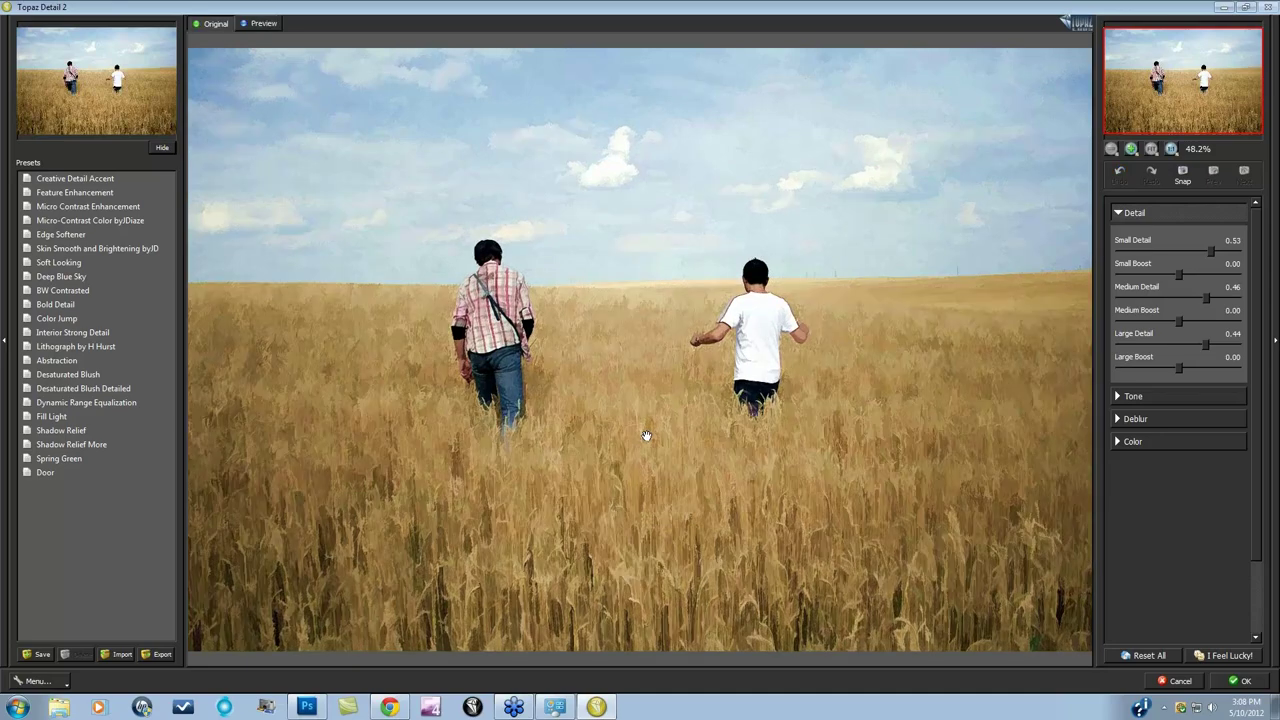
pyautogui.click(646, 436)
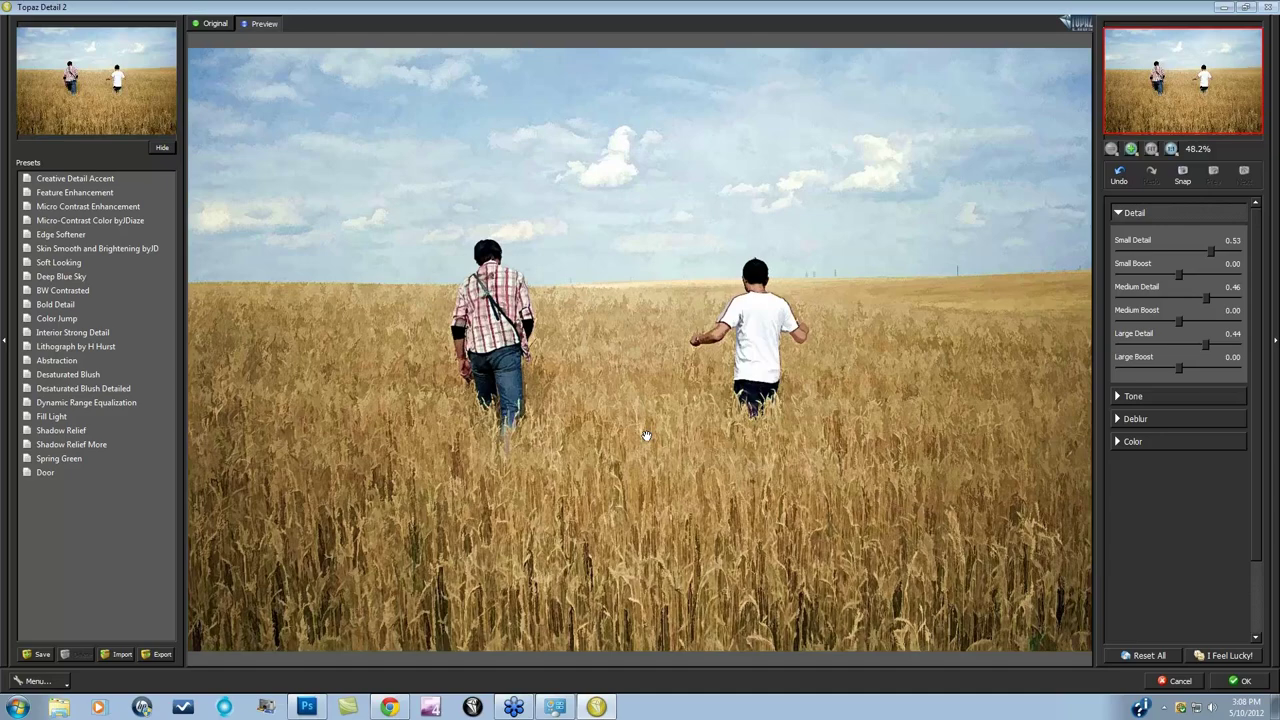
# Step: Shift the colour balance slightly toward cyan and raise Saturation to 0.10 and Saturation Boost to 0.03
pyautogui.click(1136, 398)
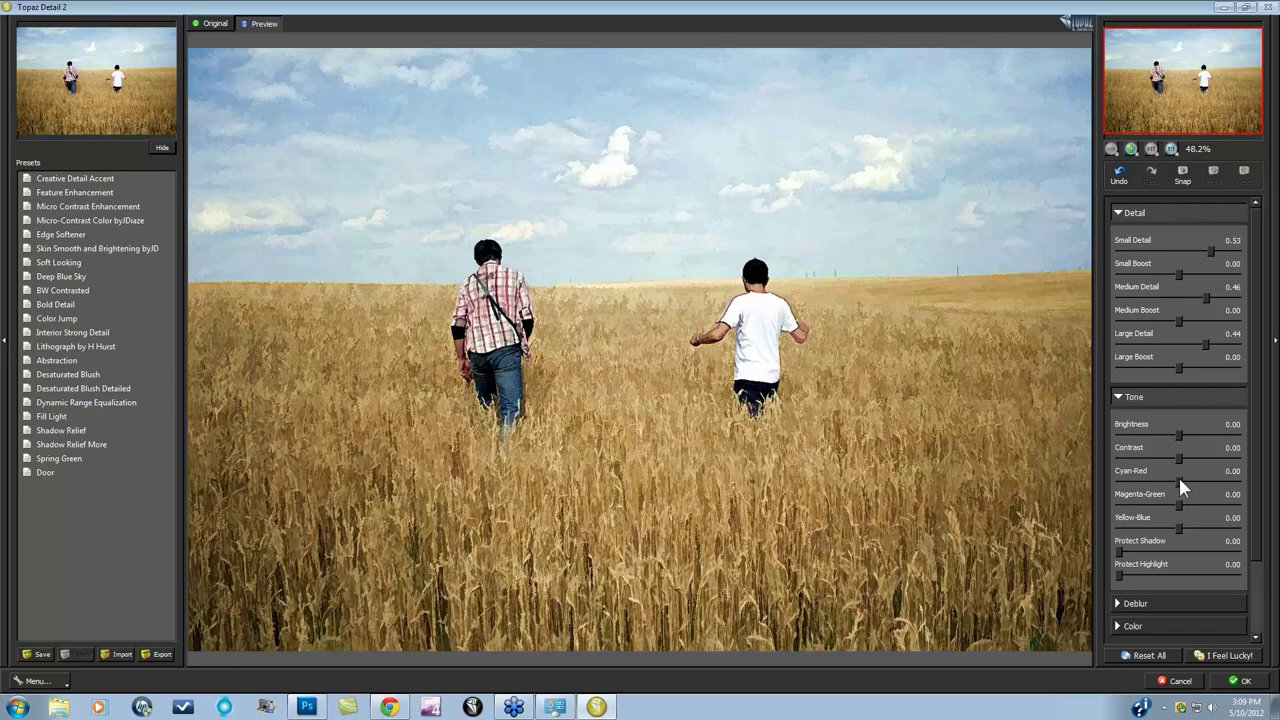
pyautogui.moveTo(1180, 488); pyautogui.dragTo(1174, 535)
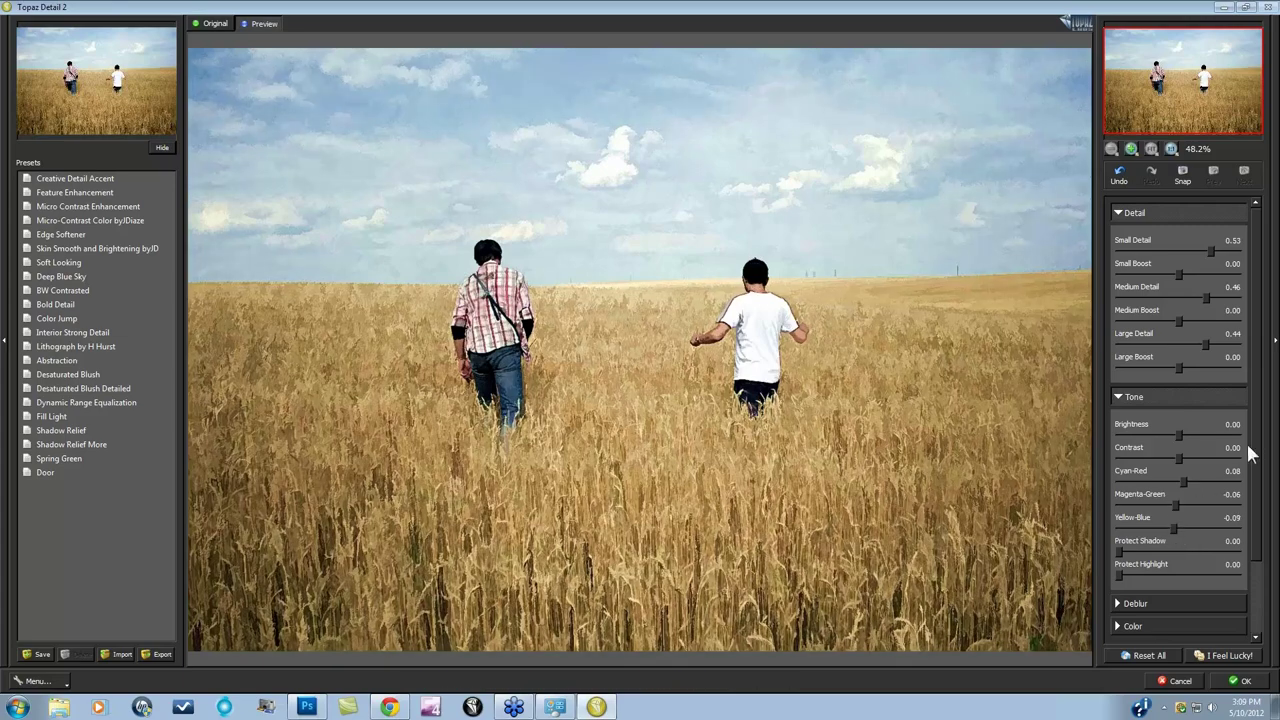
pyautogui.moveTo(1249, 449); pyautogui.dragTo(1250, 528)
pyautogui.click(1112, 539)
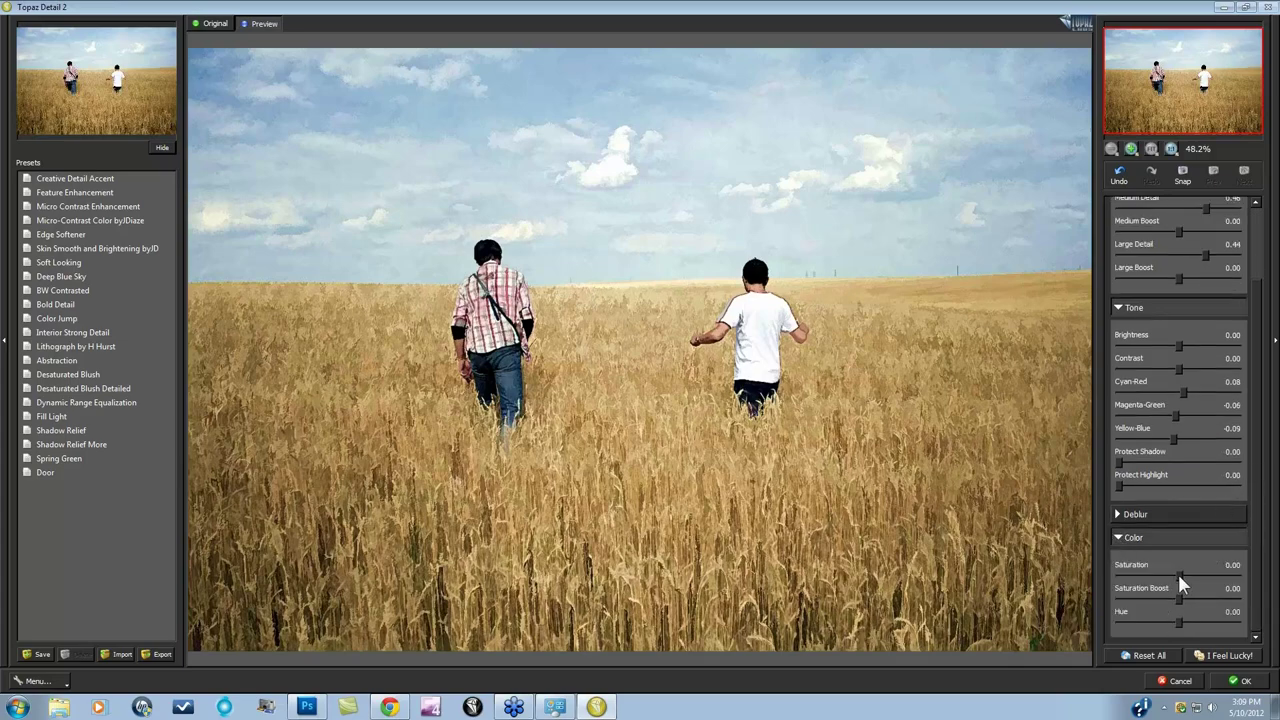
pyautogui.moveTo(1179, 577); pyautogui.dragTo(1186, 587)
# Step: Compare the result with the original, then apply Topaz Detail 2 and return to Photoshop
pyautogui.click(779, 421)
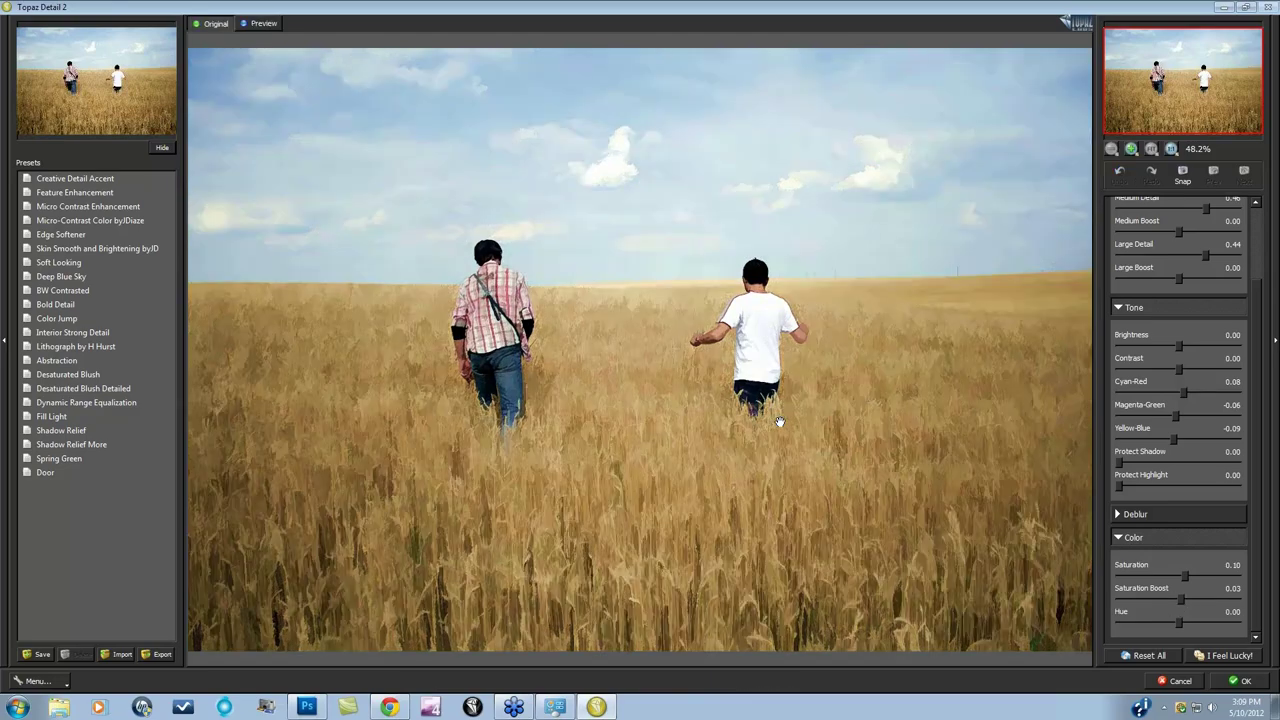
pyautogui.click(779, 421)
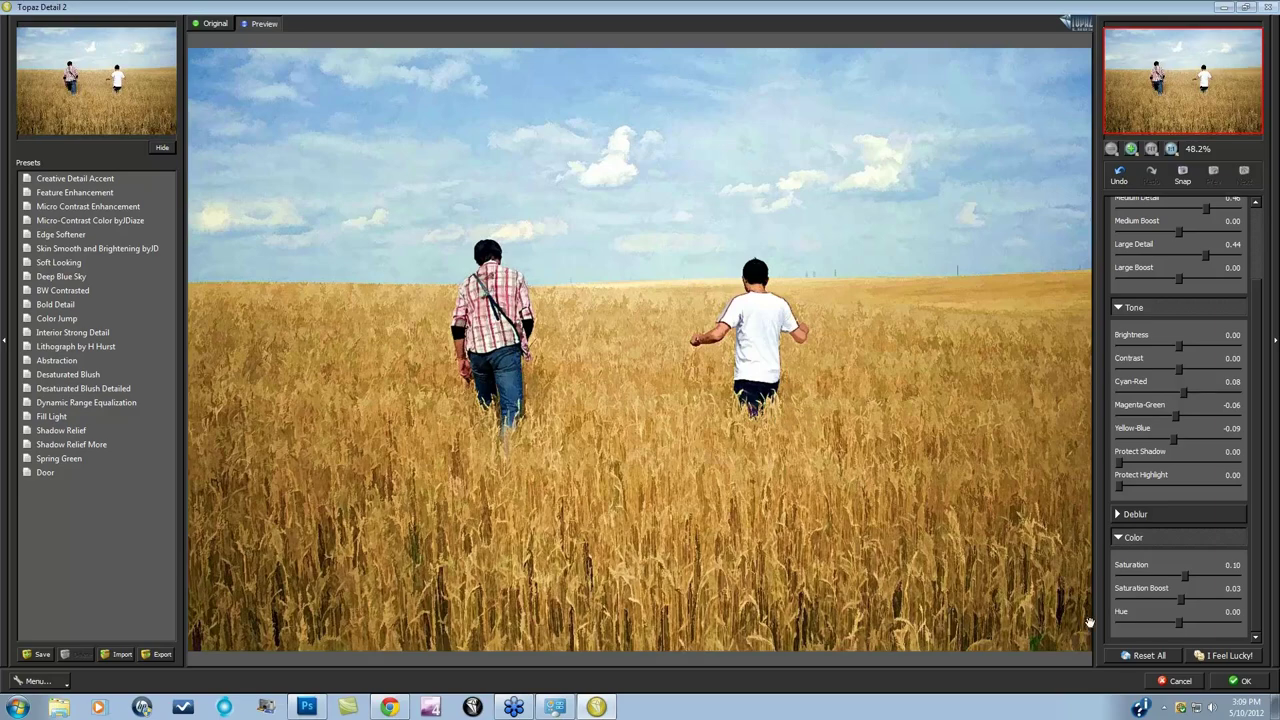
pyautogui.click(1240, 681)
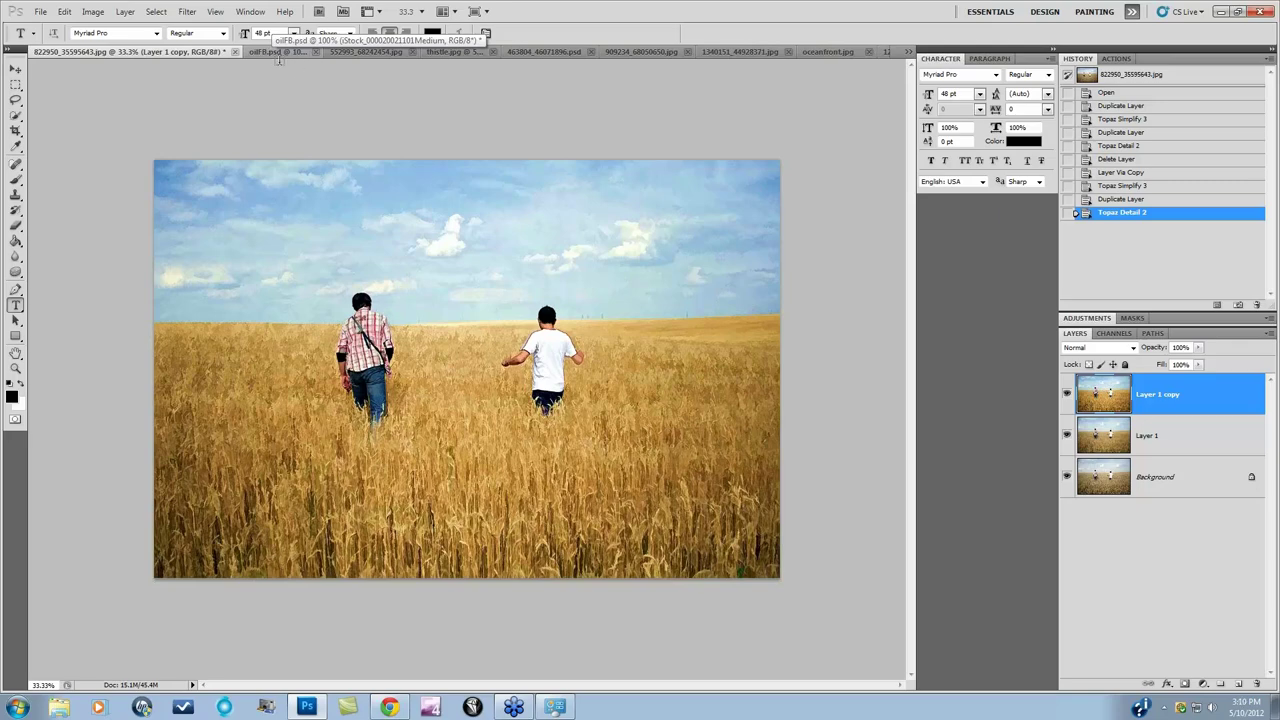
# Step: Bring 463804_46071896.psd to the front and toggle the Background copy layer off and on to compare
pyautogui.click(353, 50)
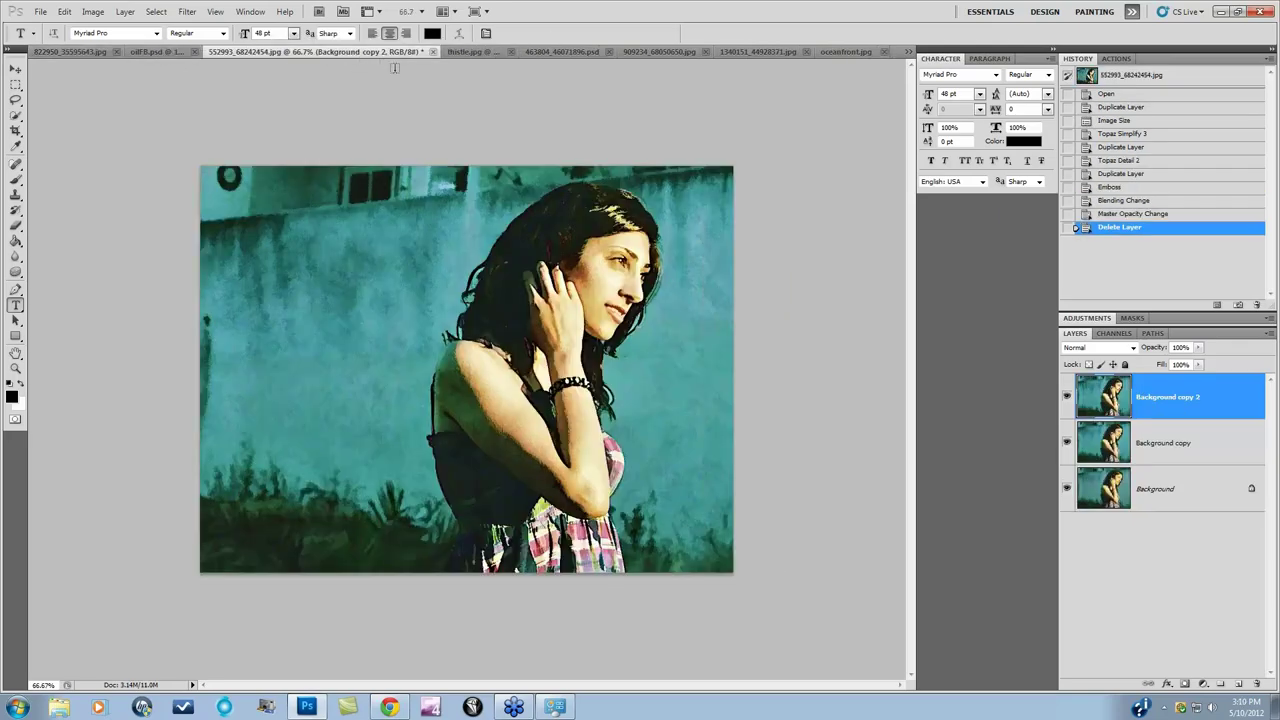
pyautogui.click(464, 54)
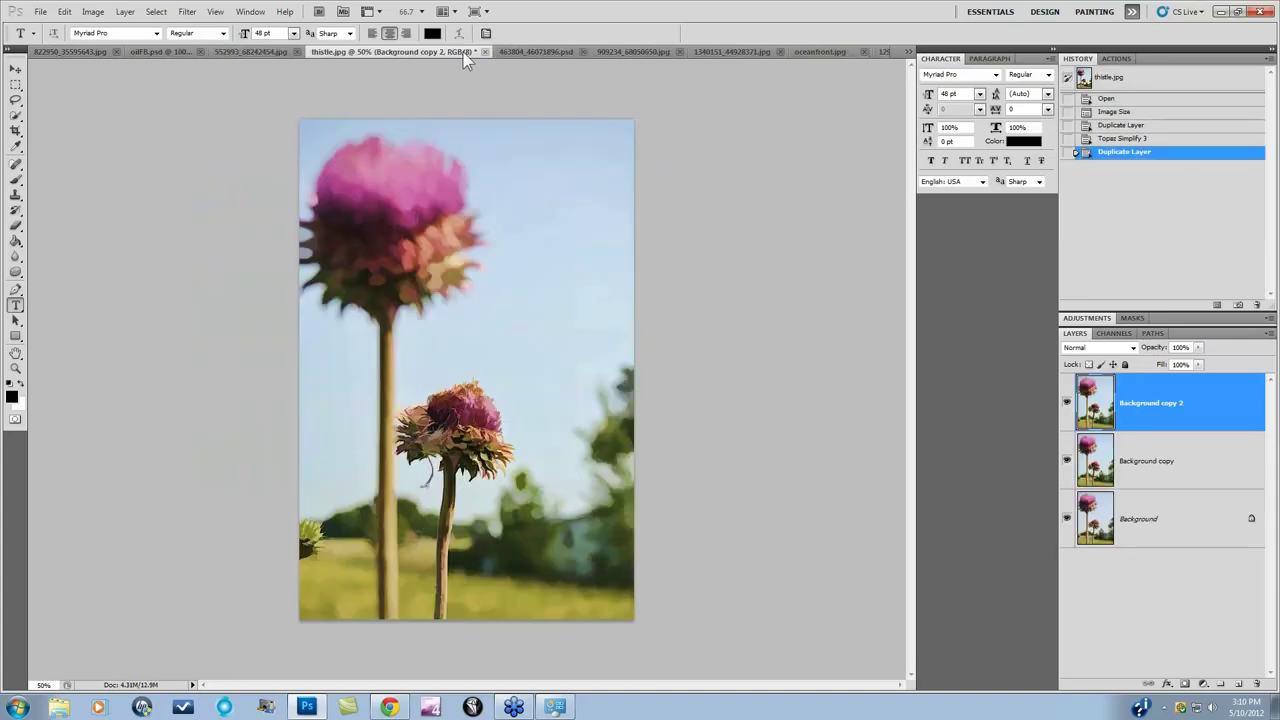
pyautogui.click(538, 48)
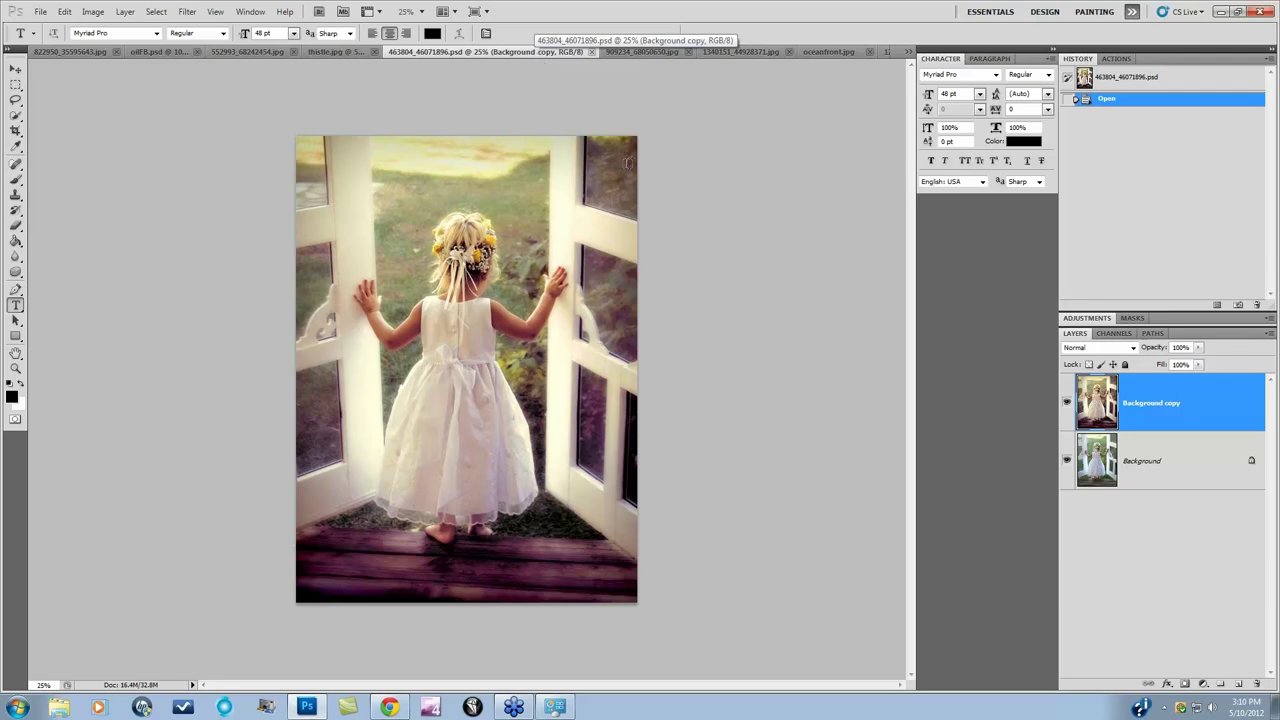
pyautogui.click(1067, 404)
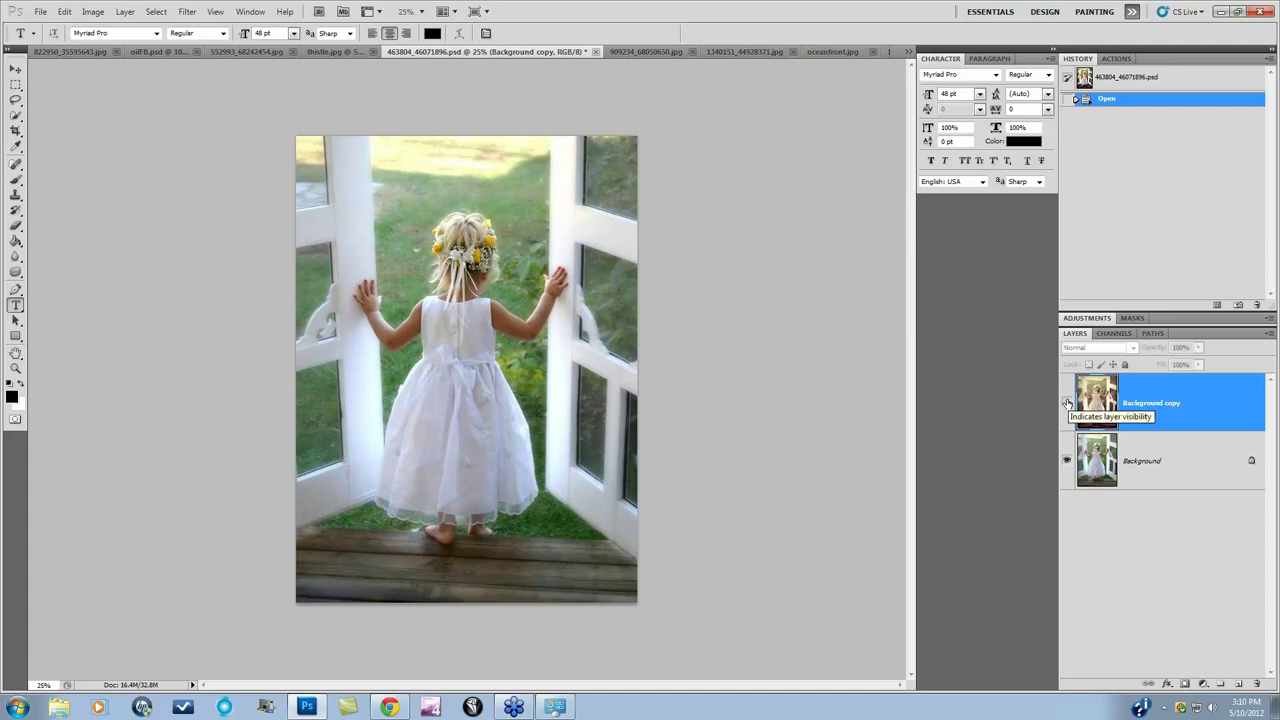
pyautogui.click(1067, 403)
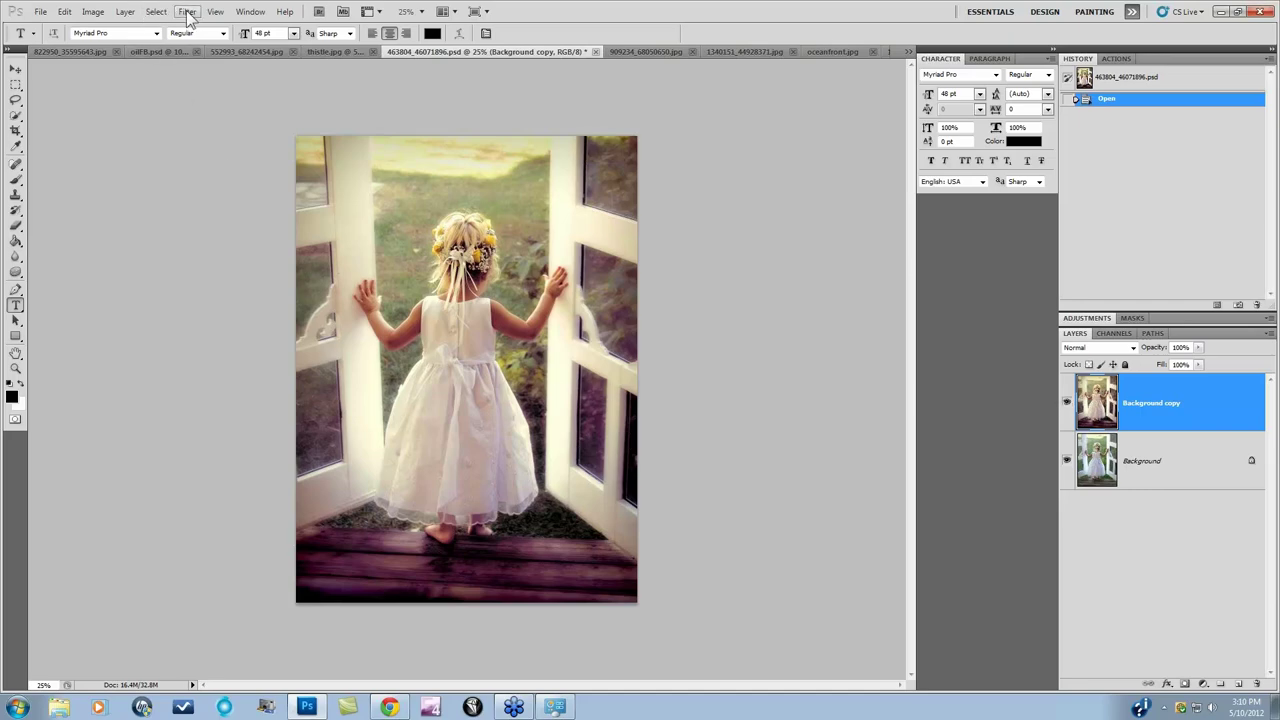
# Step: Duplicate the Background copy layer and launch Topaz Simplify 3 on the new copy
pyautogui.moveTo(1195, 418); pyautogui.dragTo(1237, 683)
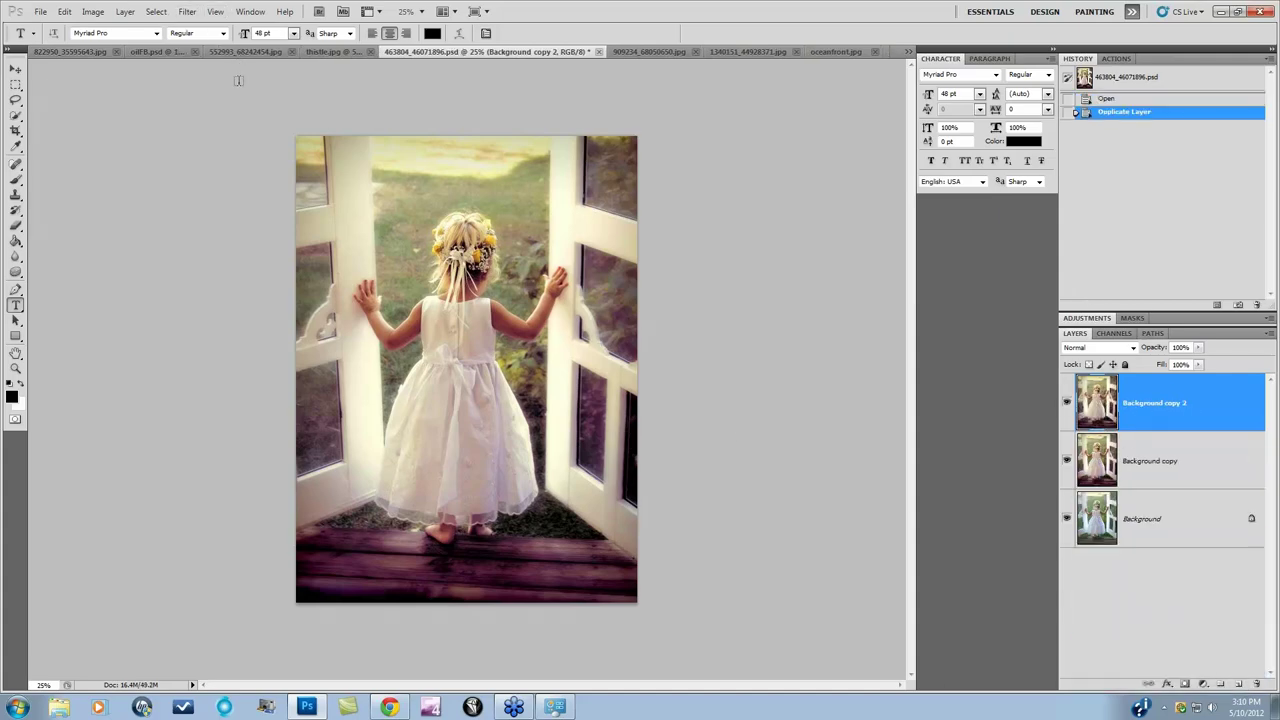
pyautogui.click(186, 14)
pyautogui.moveTo(228, 304)
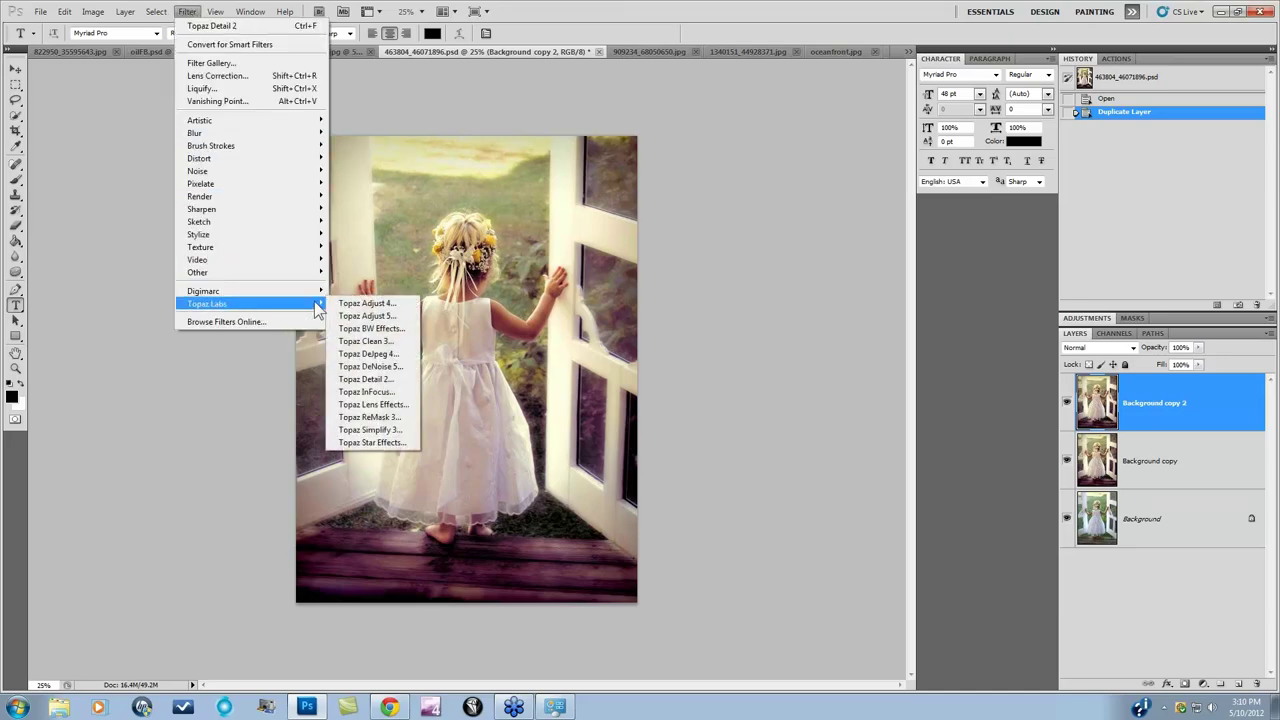
pyautogui.click(400, 431)
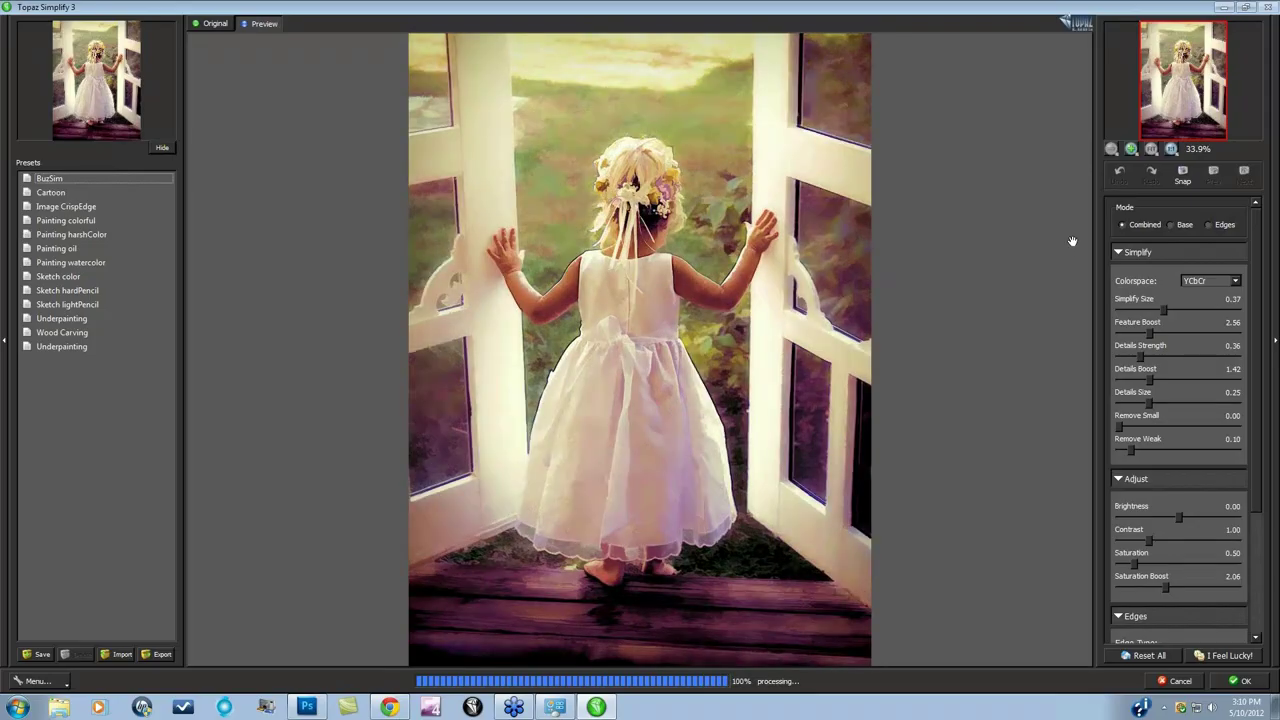
# Step: View the girl's head at 100% and apply the Painting oil preset, comparing it with the original
pyautogui.click(1173, 149)
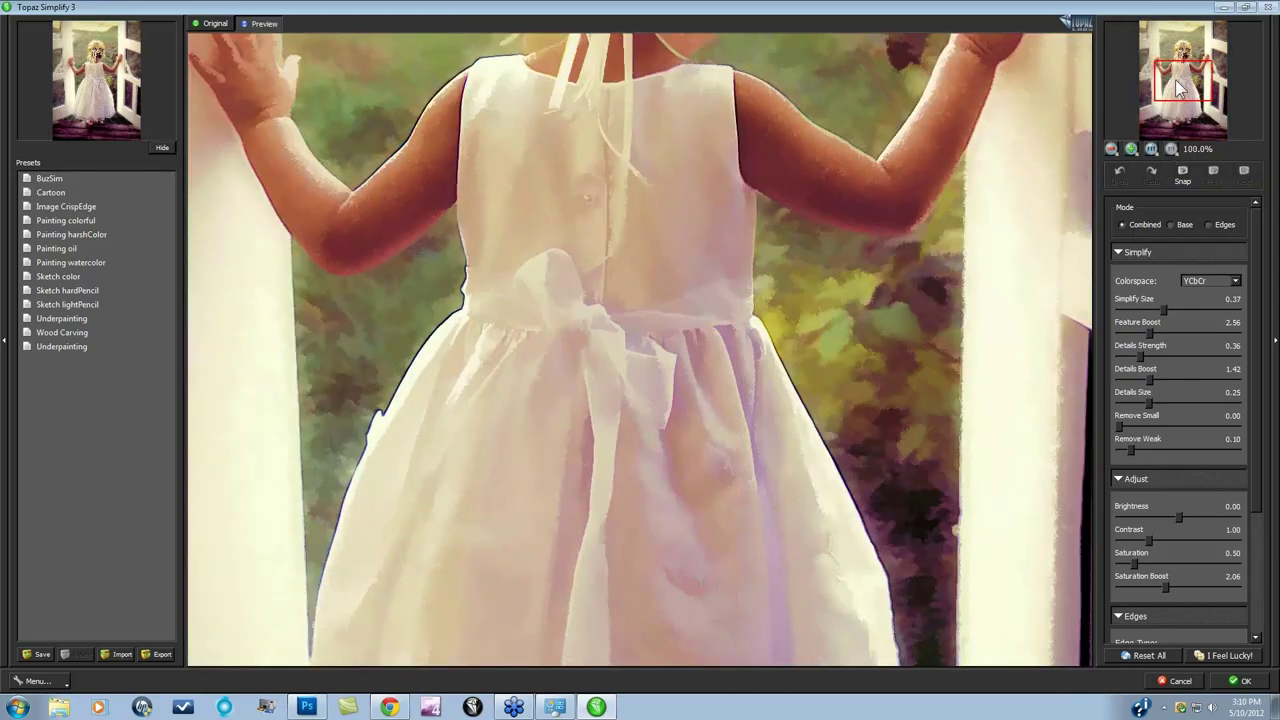
pyautogui.moveTo(1178, 88); pyautogui.dragTo(1178, 66)
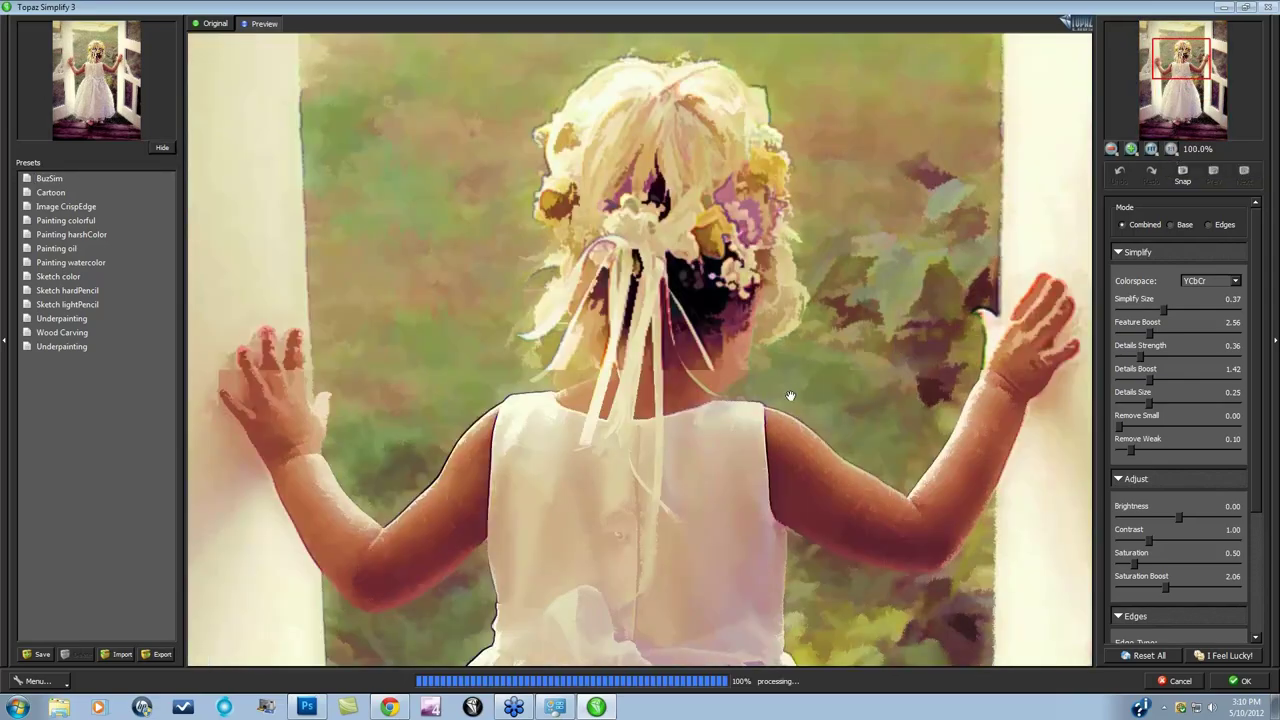
pyautogui.click(680, 408)
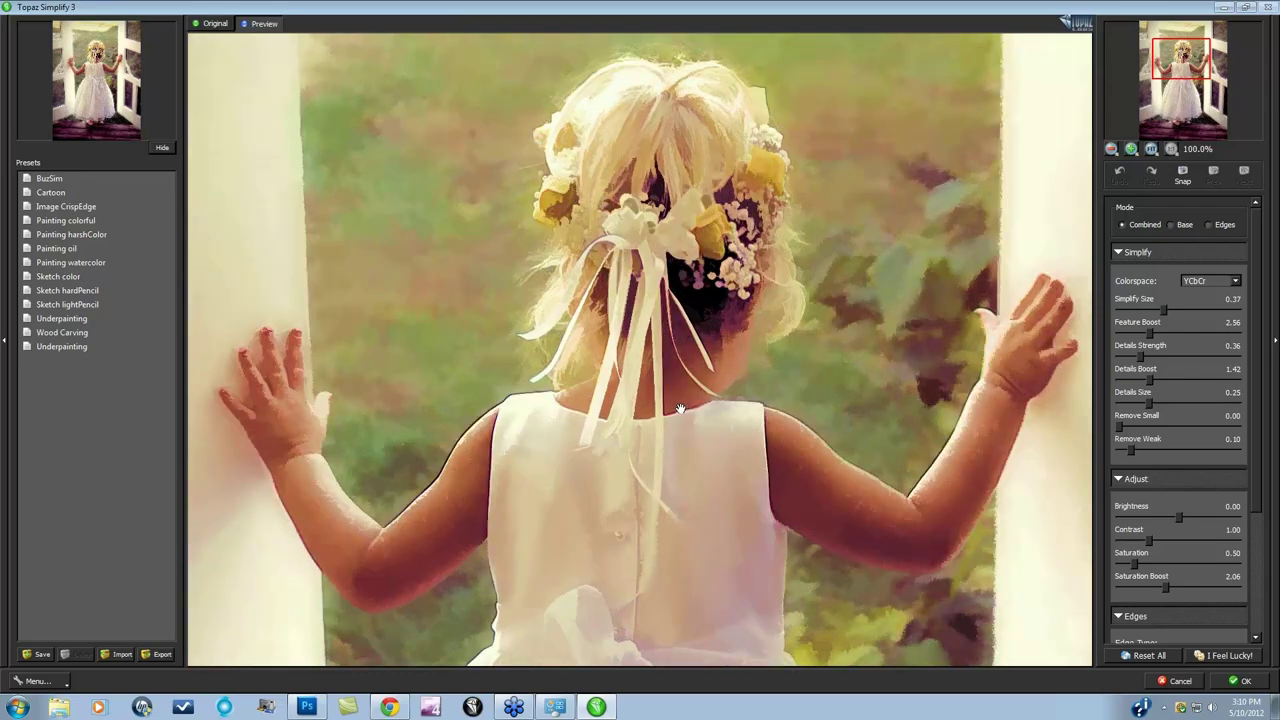
pyautogui.click(50, 249)
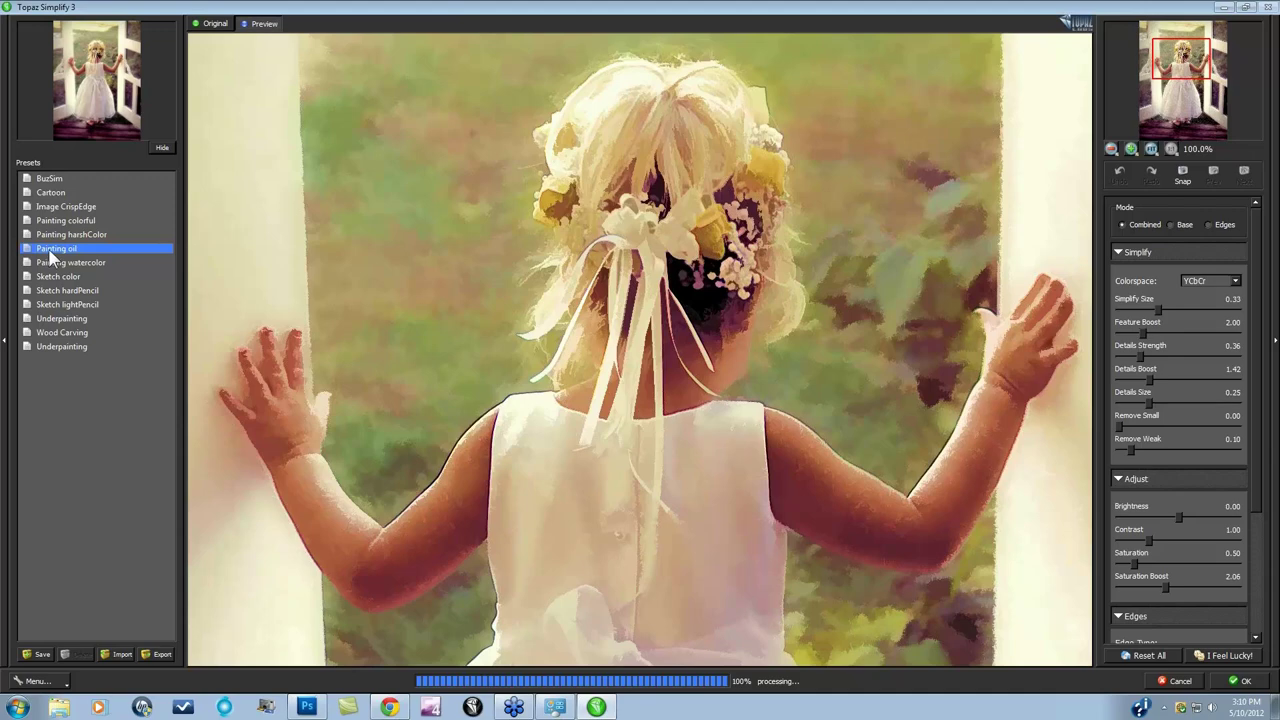
pyautogui.click(692, 387)
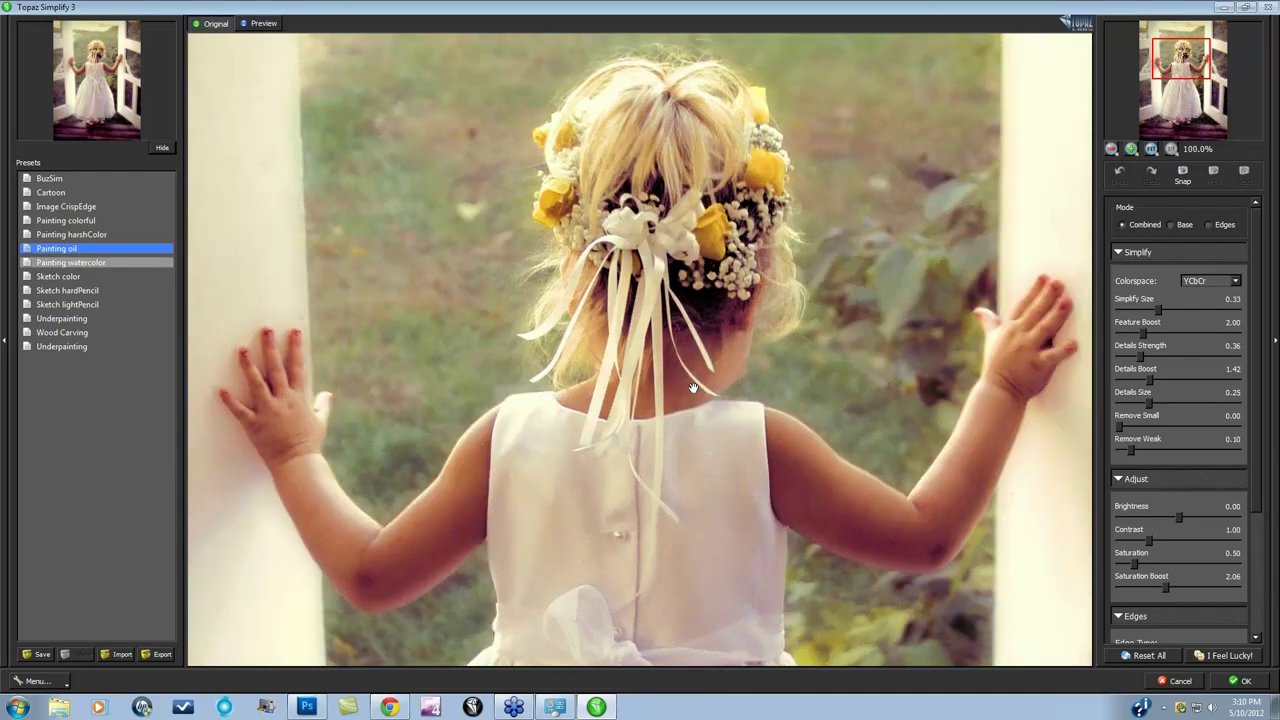
pyautogui.click(692, 387)
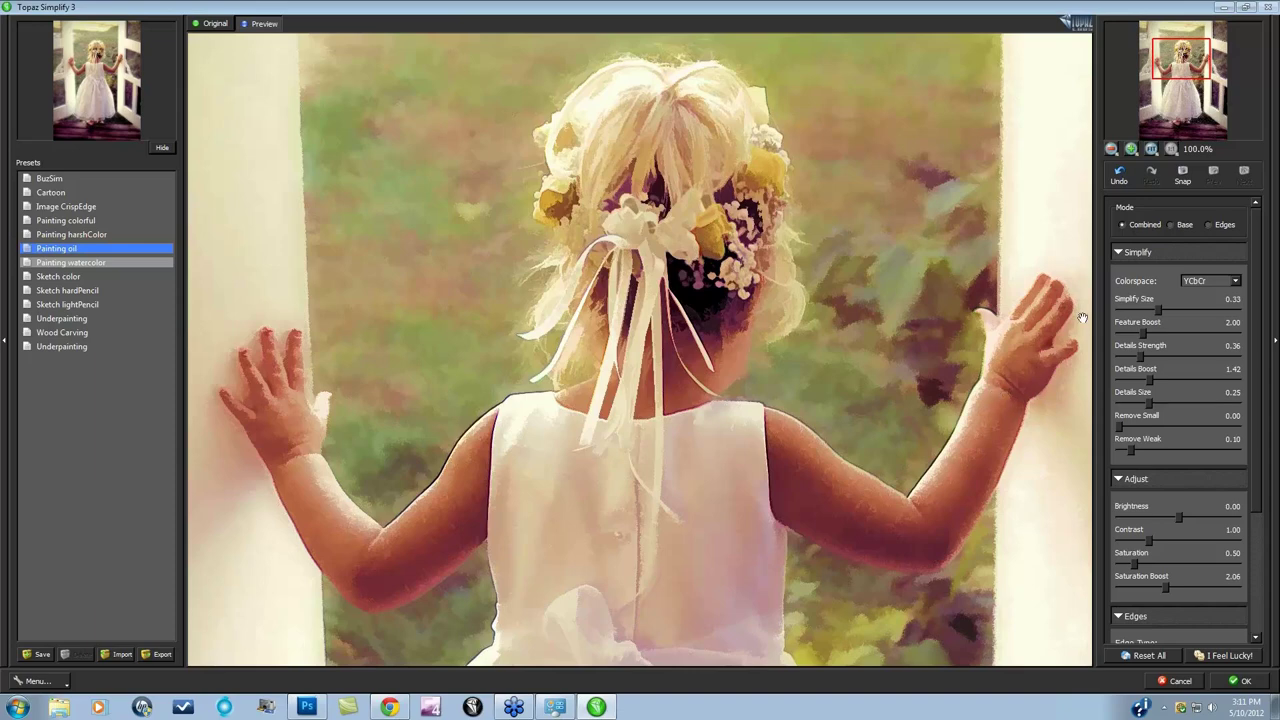
# Step: Compare the Base, Combined and Edges rendering modes on the girl photo
pyautogui.click(1171, 224)
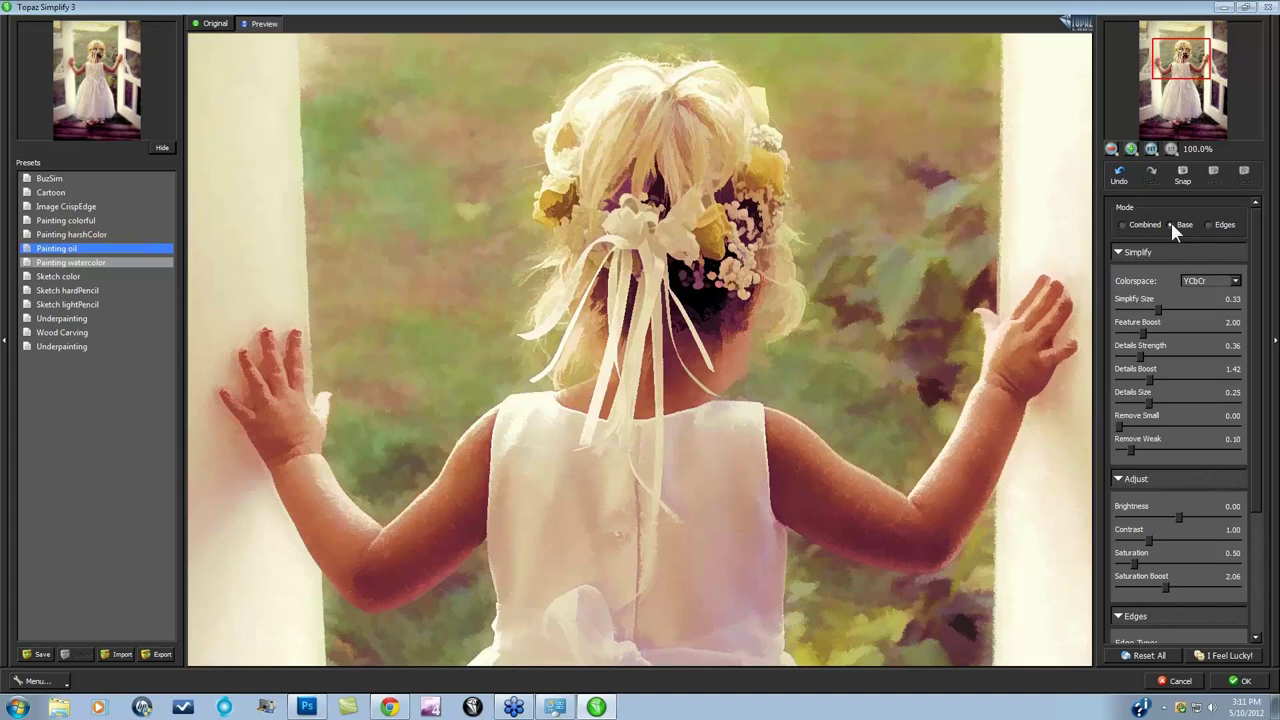
pyautogui.click(1125, 224)
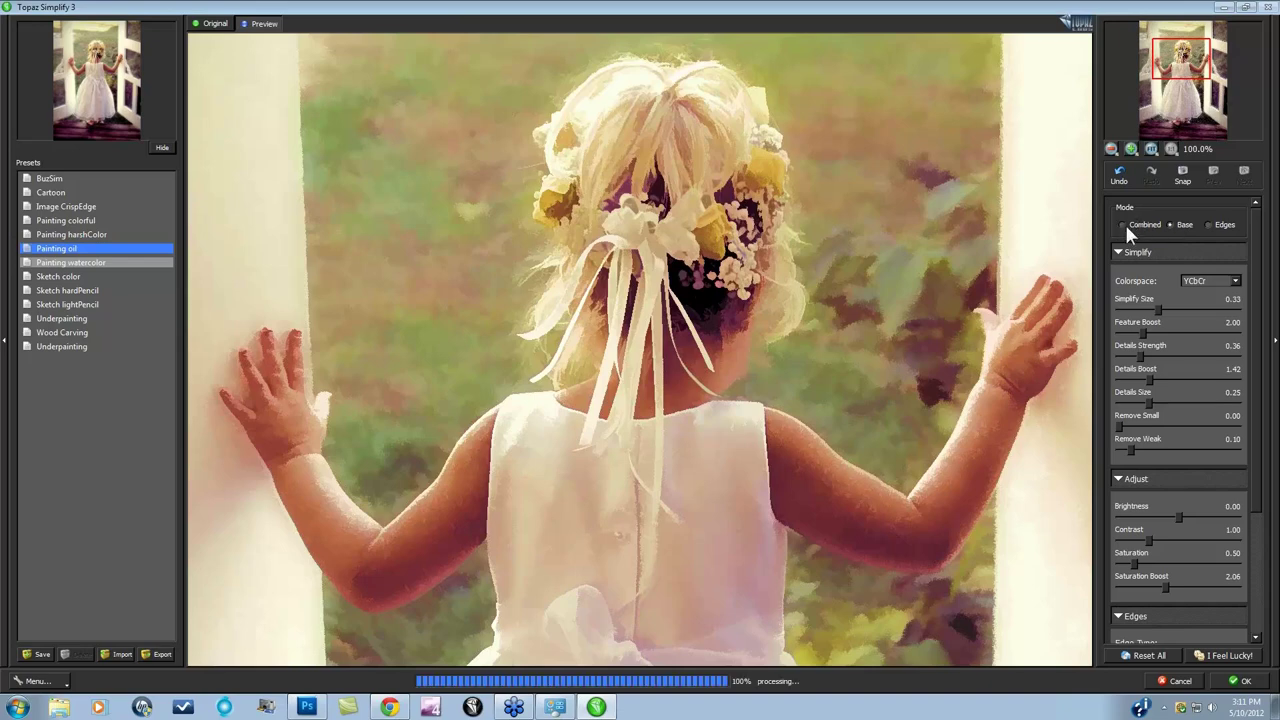
pyautogui.click(1208, 226)
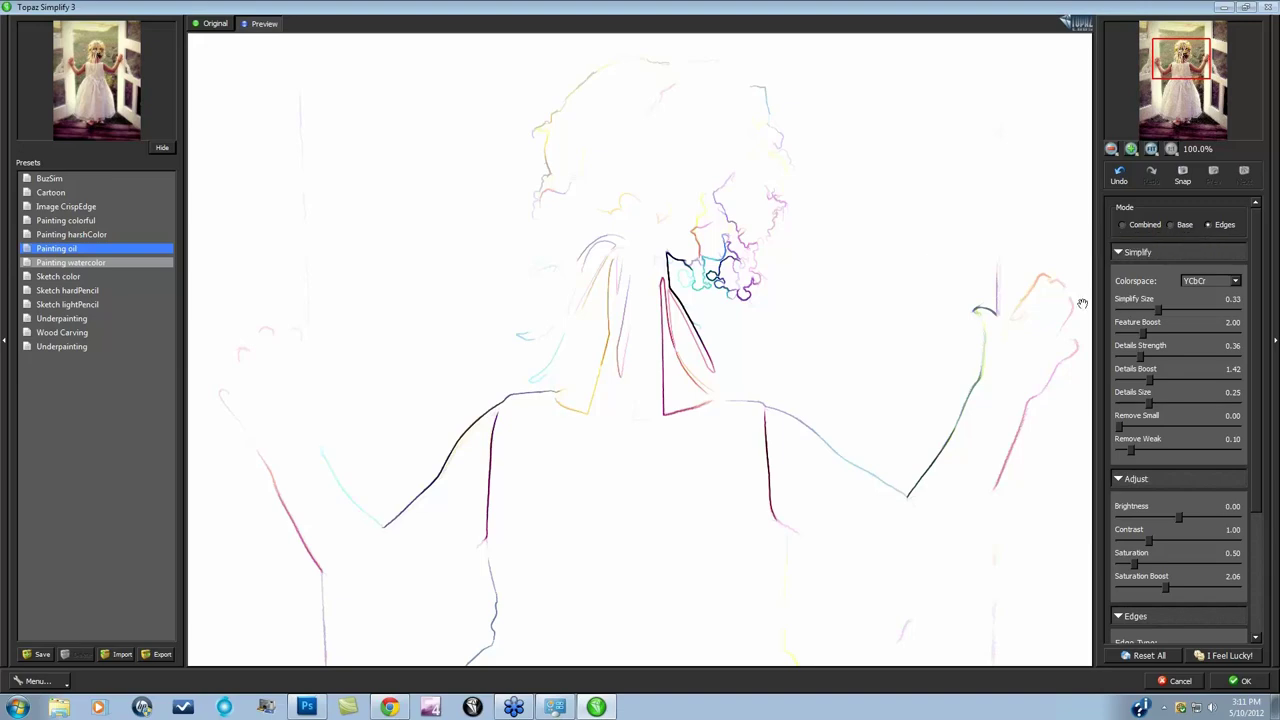
pyautogui.click(1134, 222)
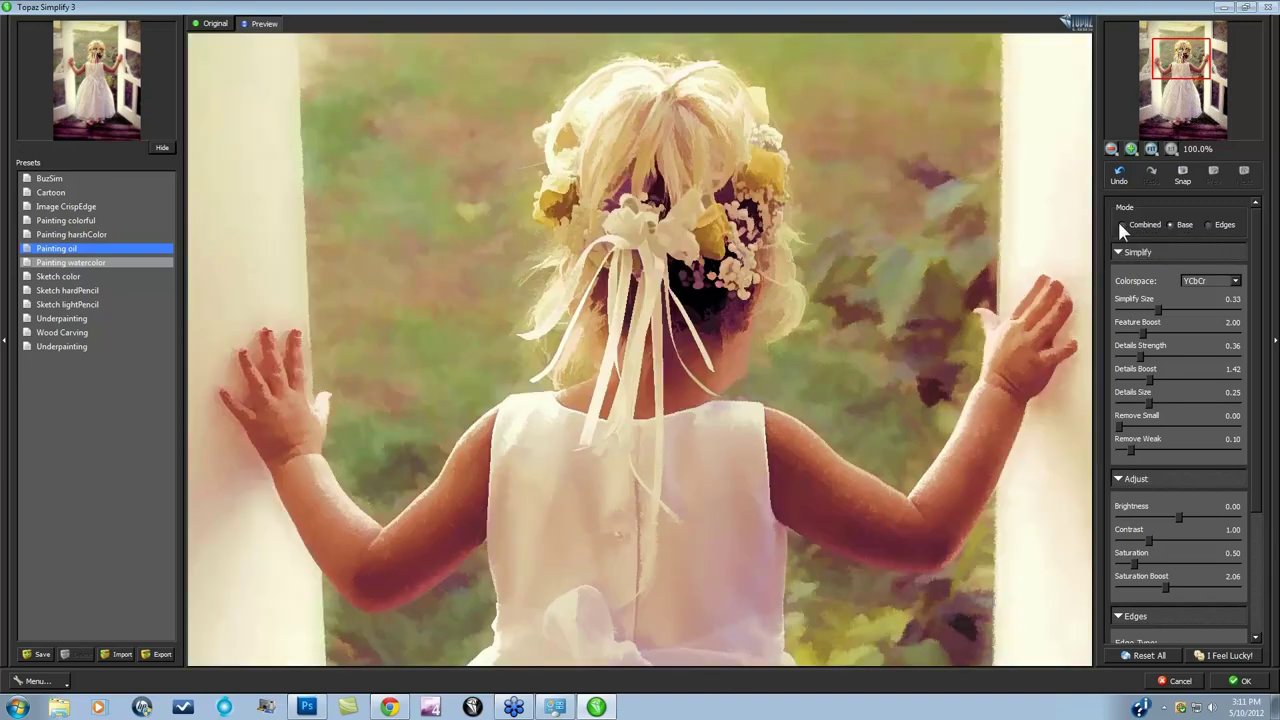
# Step: Set the Edge Type to Color Line - Fine and switch to Base mode
pyautogui.scroll(-4, 1249, 534)
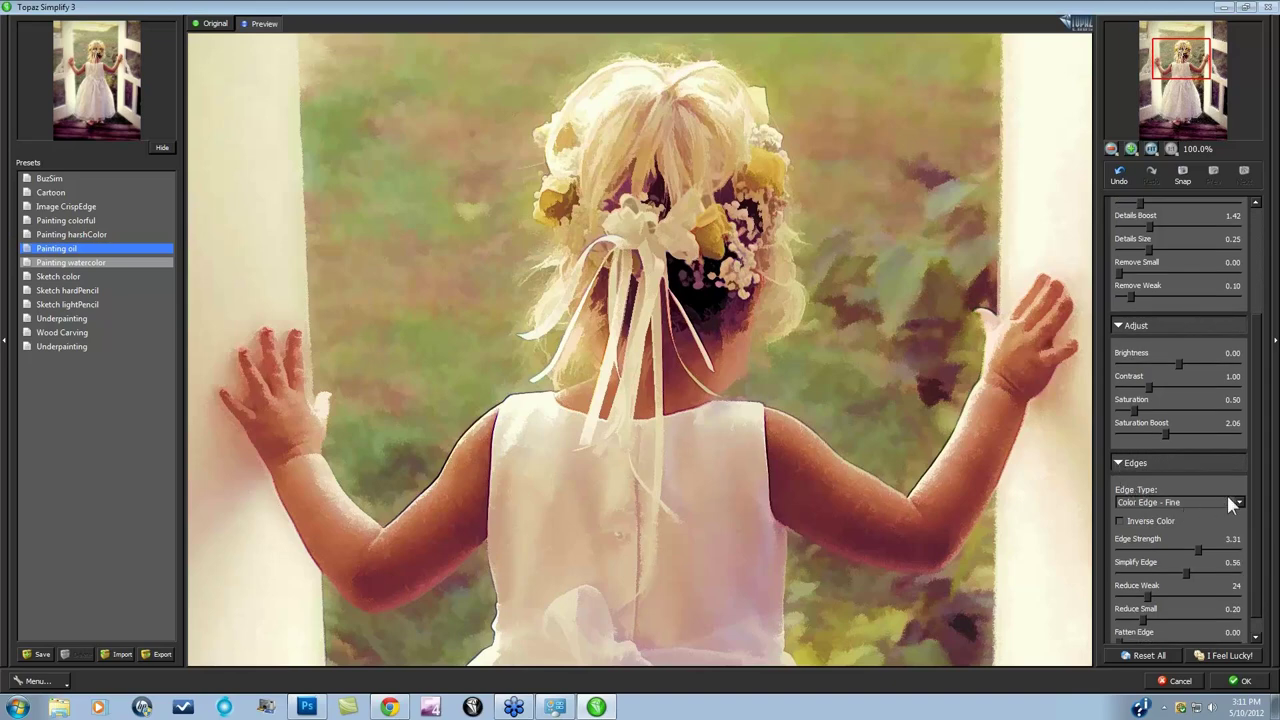
pyautogui.click(1234, 503)
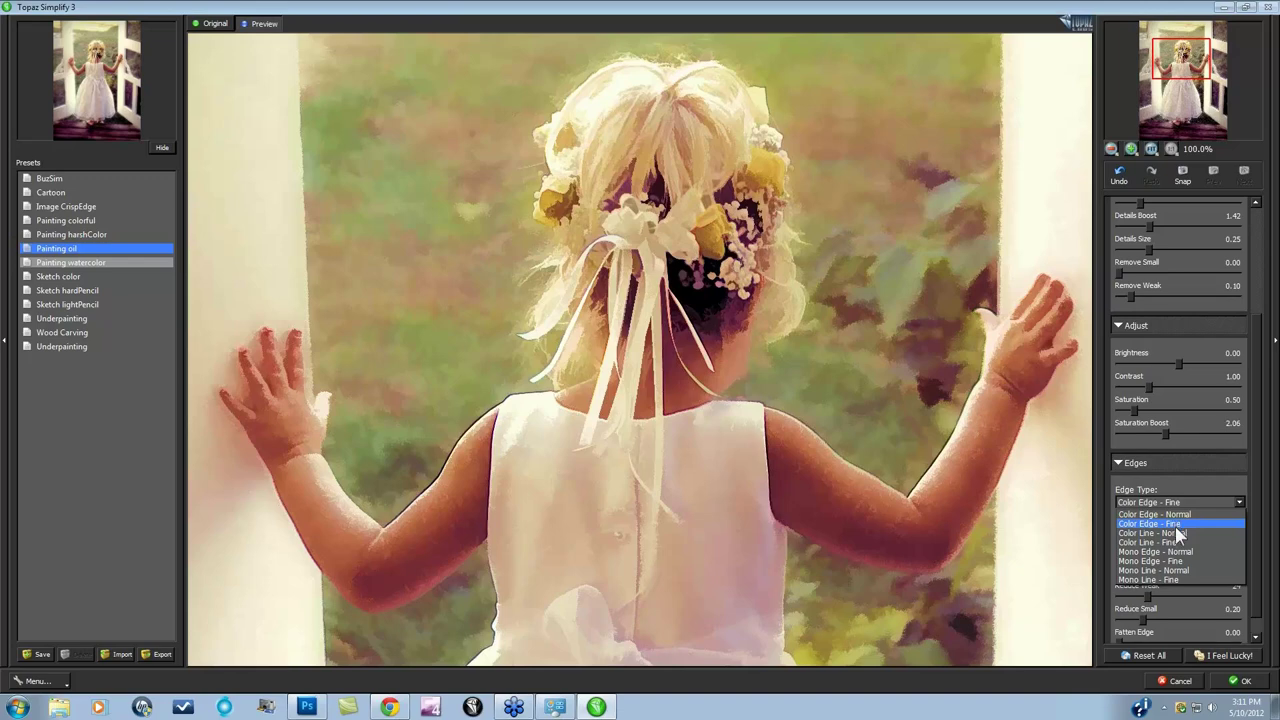
pyautogui.click(1160, 542)
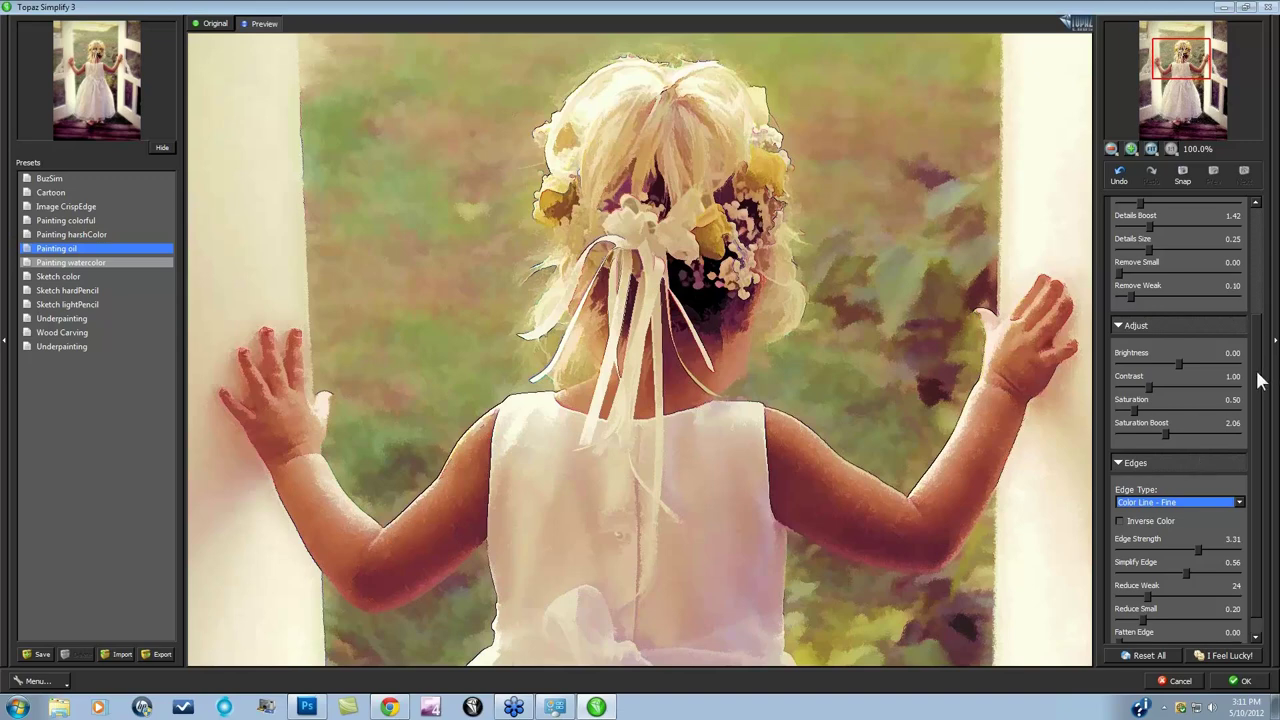
pyautogui.moveTo(1257, 371); pyautogui.dragTo(1210, 245)
pyautogui.click(1170, 225)
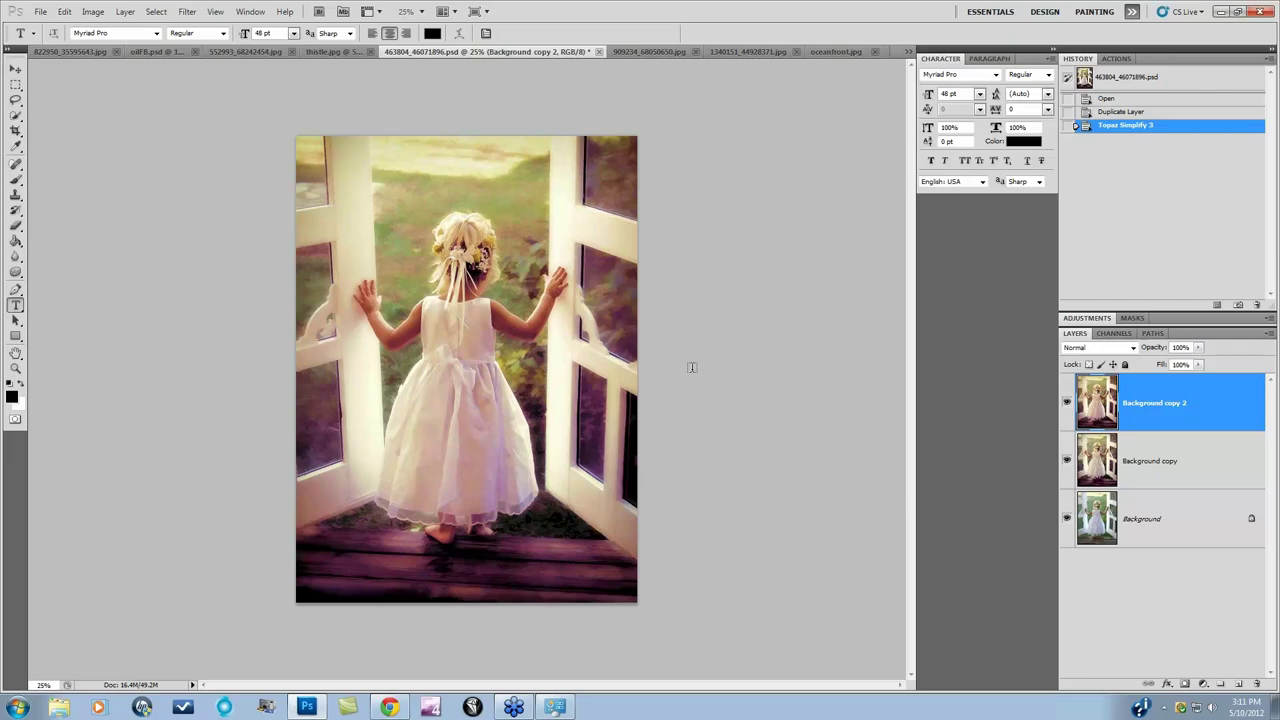
# Step: Zoom in on the painted girl photo and launch Topaz Detail 2 on the layer
pyautogui.hotkey('ctrl', '+')
pyautogui.hotkey('ctrl', '+')
pyautogui.hotkey('ctrl', '+')
pyautogui.hotkey('ctrl', '+')
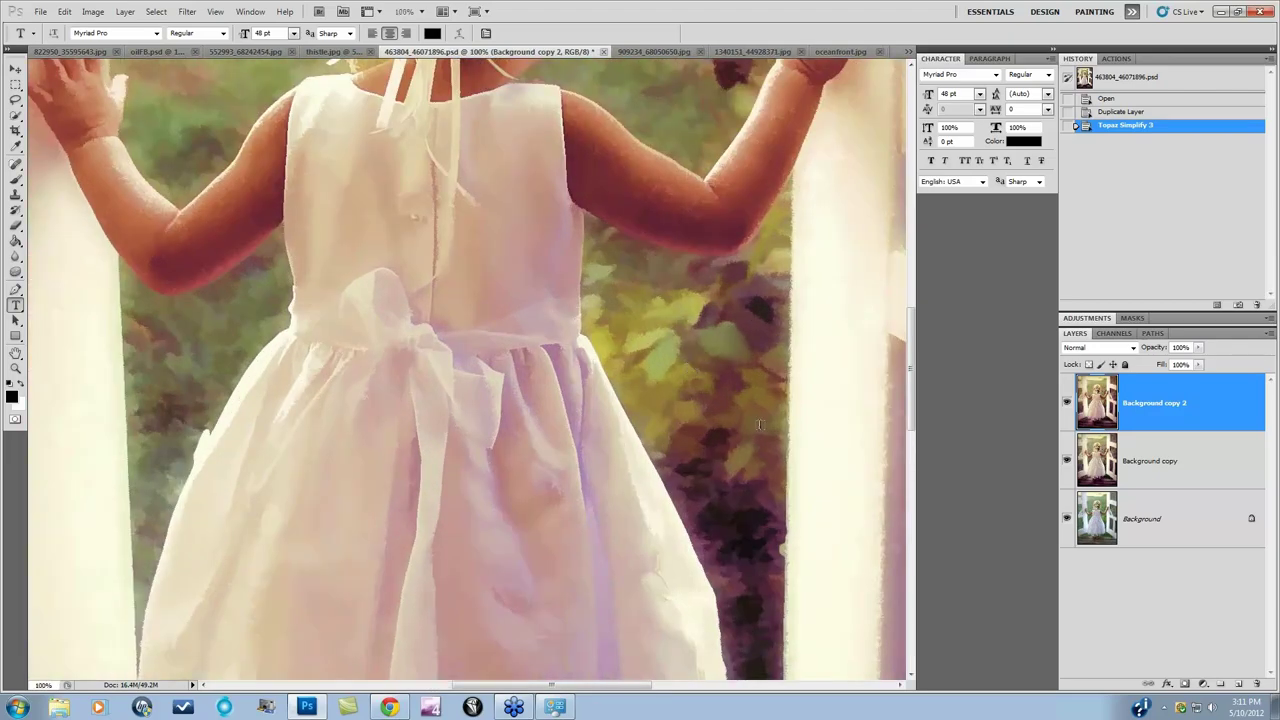
pyautogui.scroll(5, 760, 425)
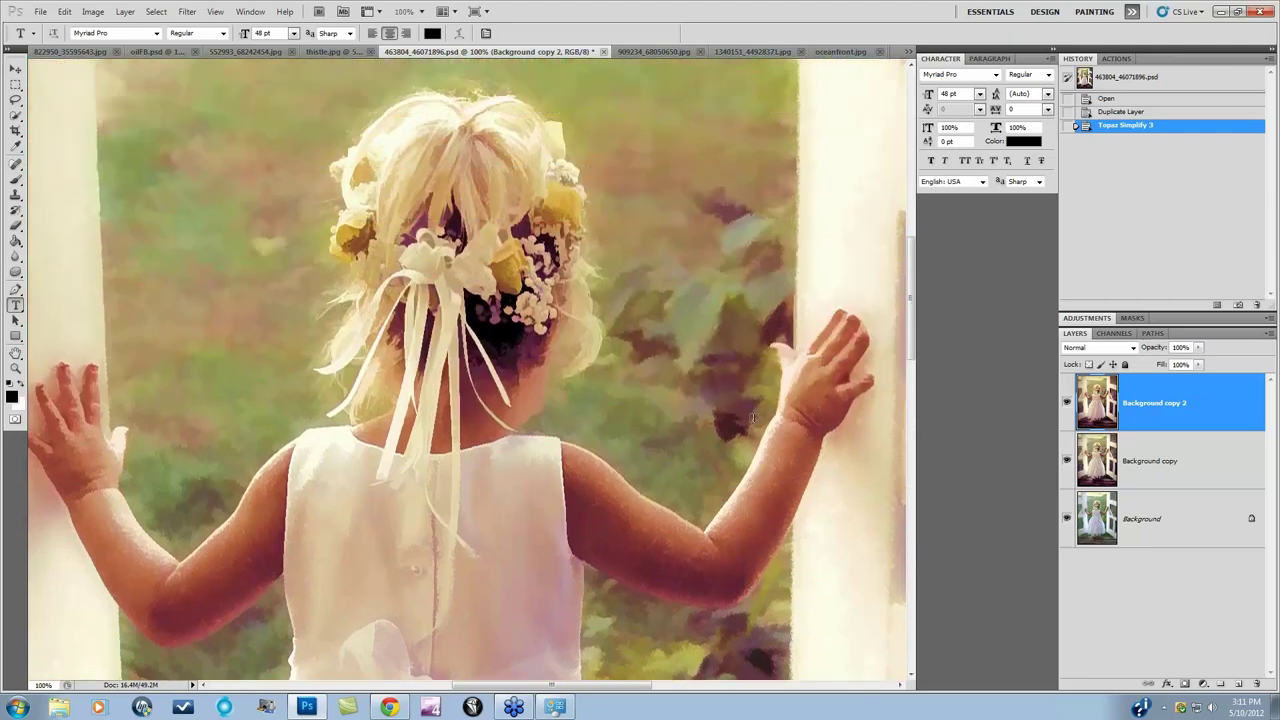
pyautogui.scroll(2, 752, 418)
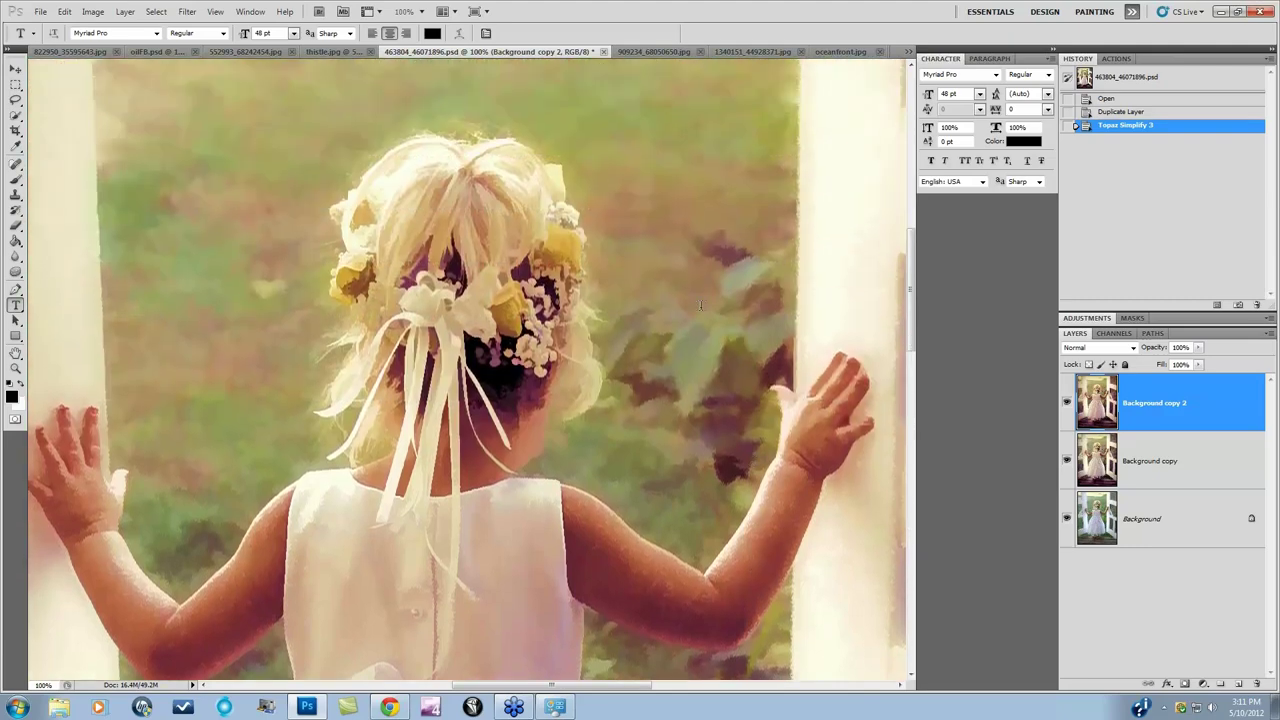
pyautogui.click(191, 12)
pyautogui.moveTo(214, 302)
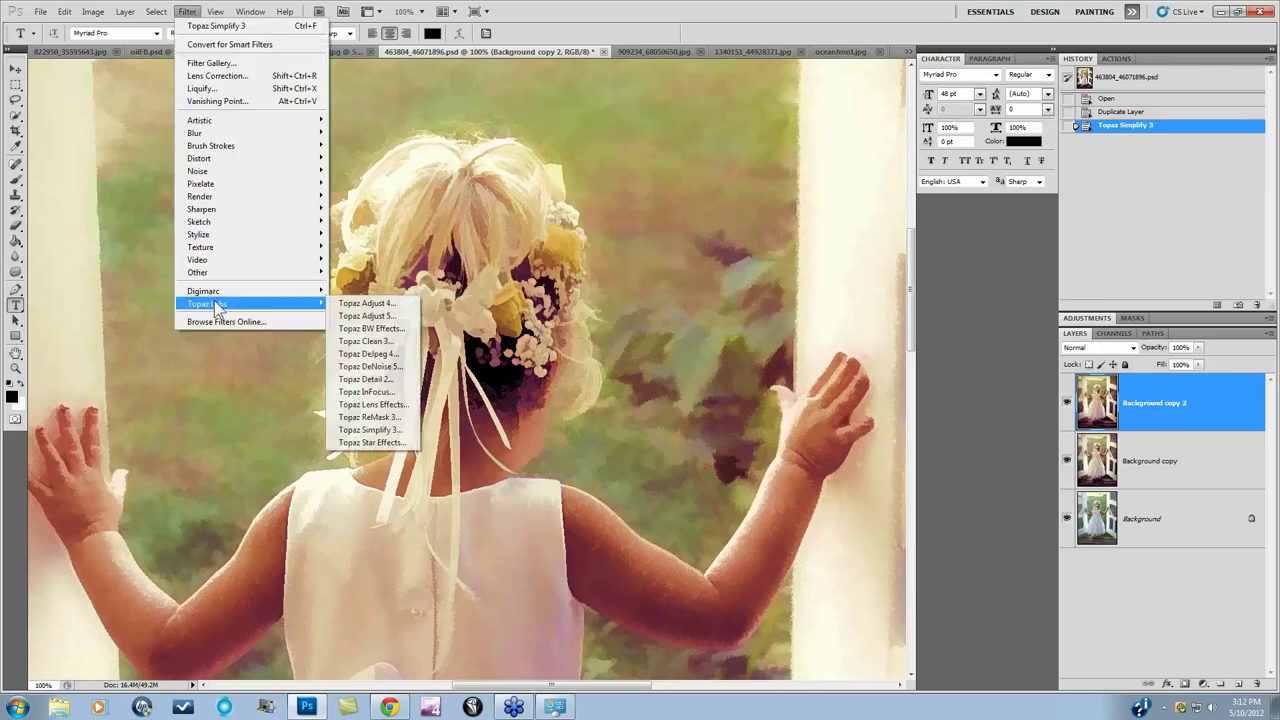
pyautogui.click(372, 381)
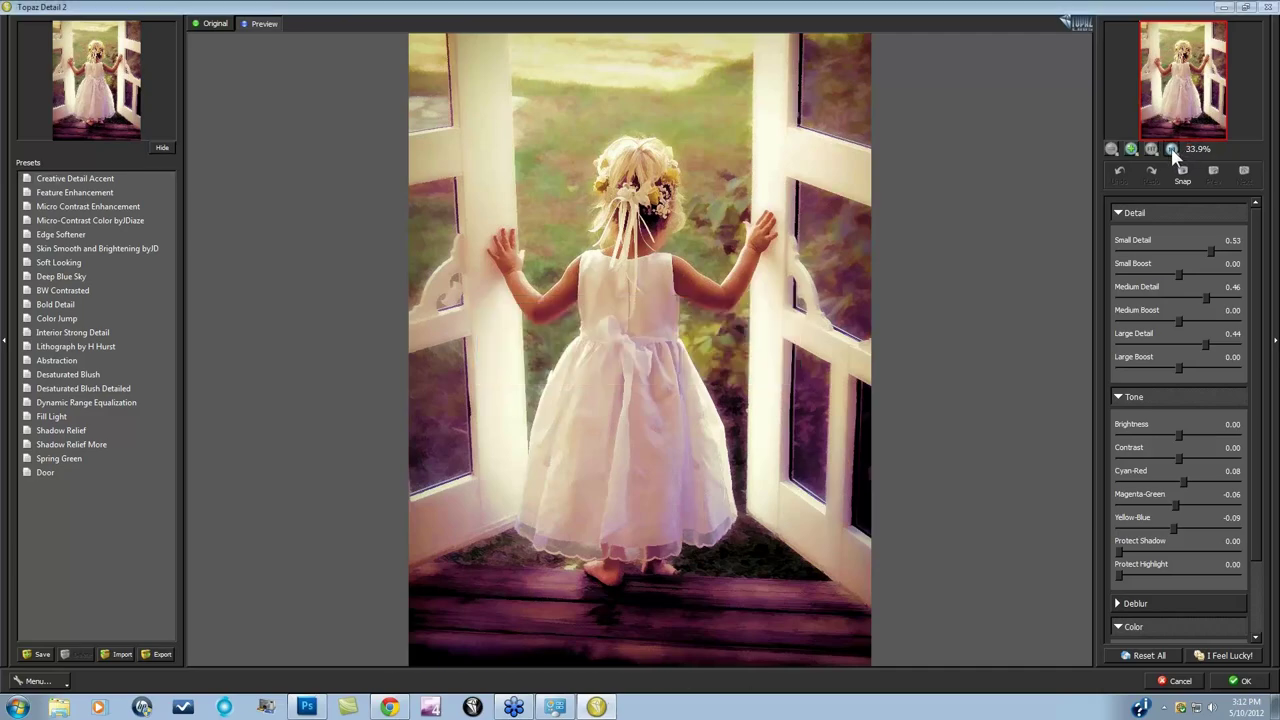
# Step: At 100% preview, reset all and set Small Detail 0.44, Medium Detail 0.32, Large Detail 0.46
pyautogui.click(1172, 149)
pyautogui.moveTo(1172, 86); pyautogui.dragTo(1172, 64)
pyautogui.click(976, 405)
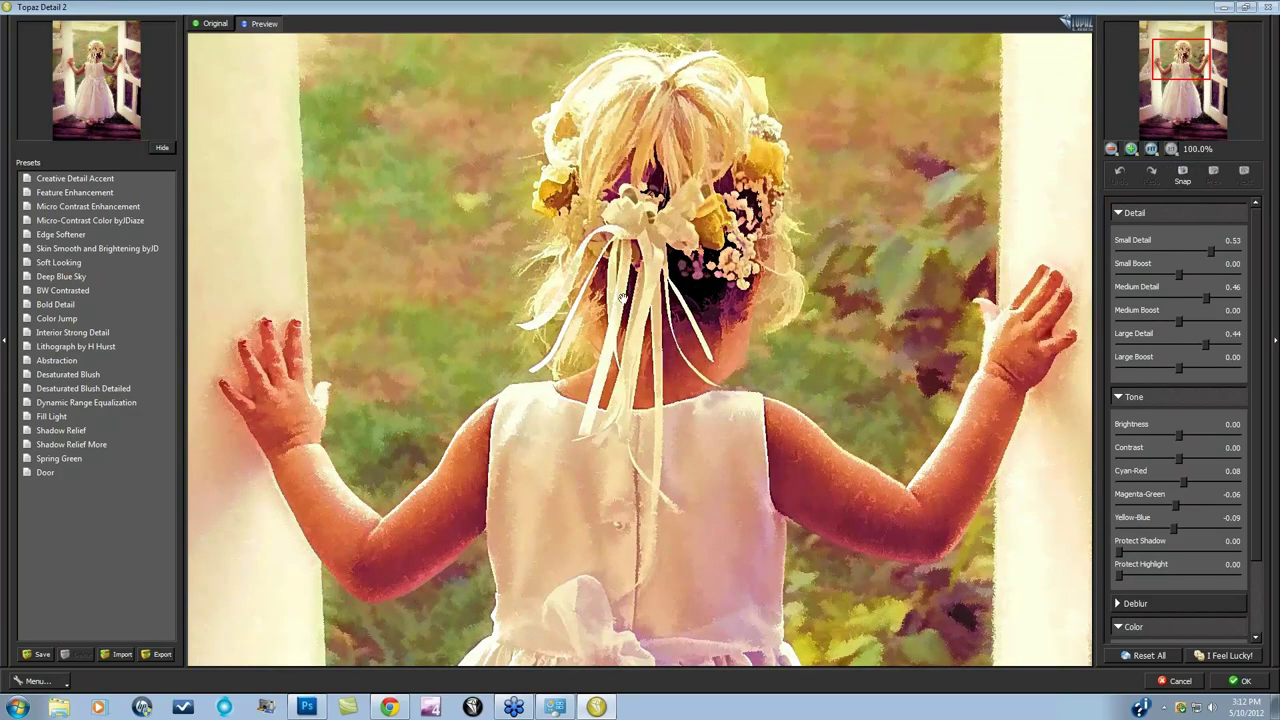
pyautogui.moveTo(640, 214); pyautogui.dragTo(658, 368)
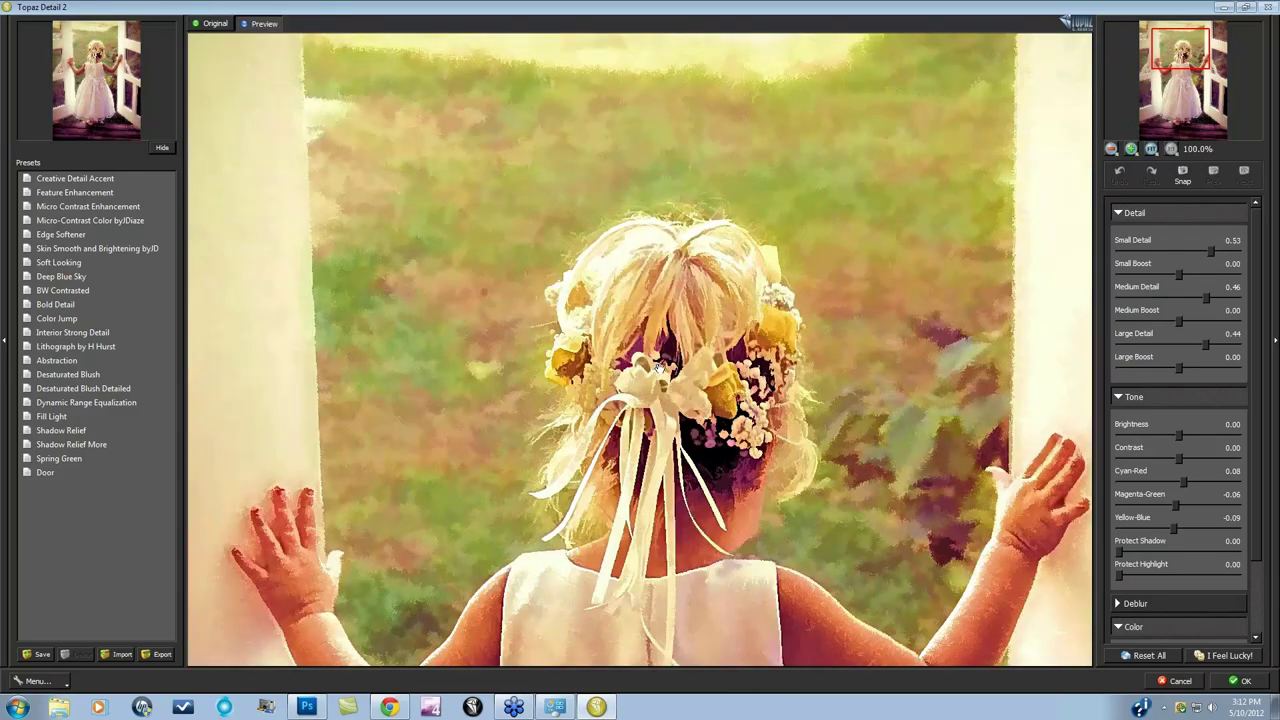
pyautogui.click(1150, 656)
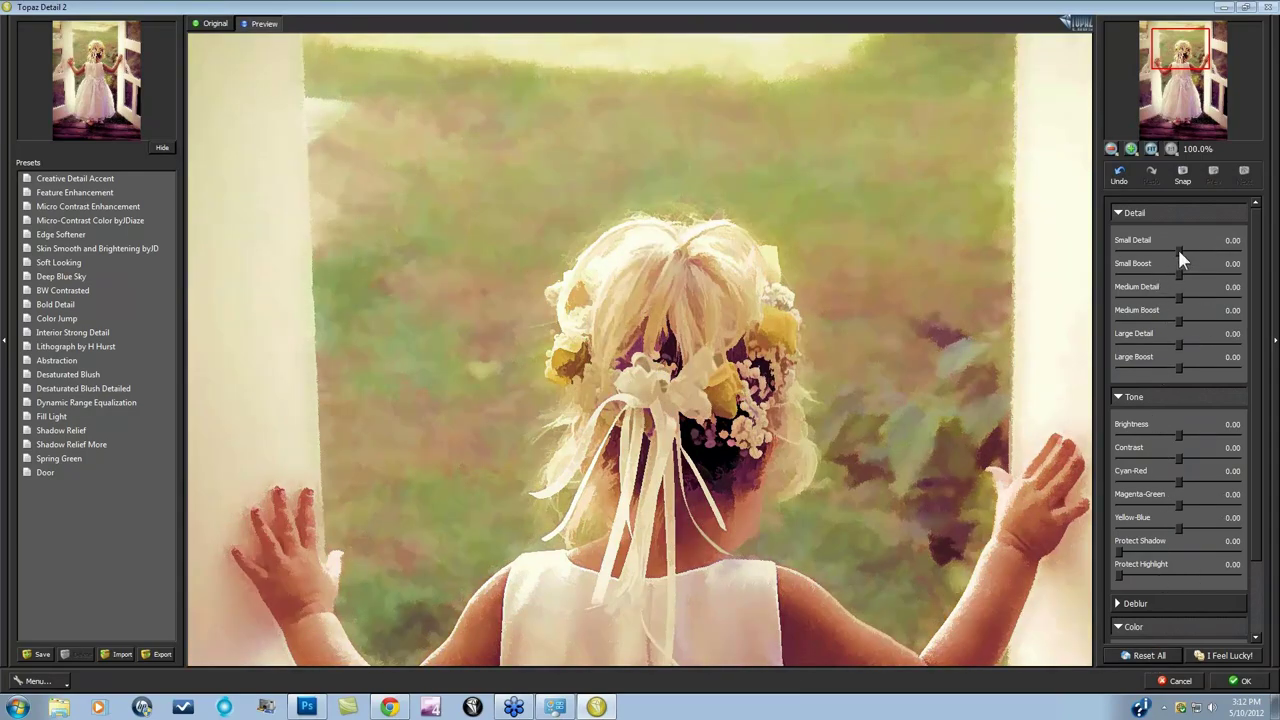
pyautogui.moveTo(1179, 251); pyautogui.dragTo(1205, 251)
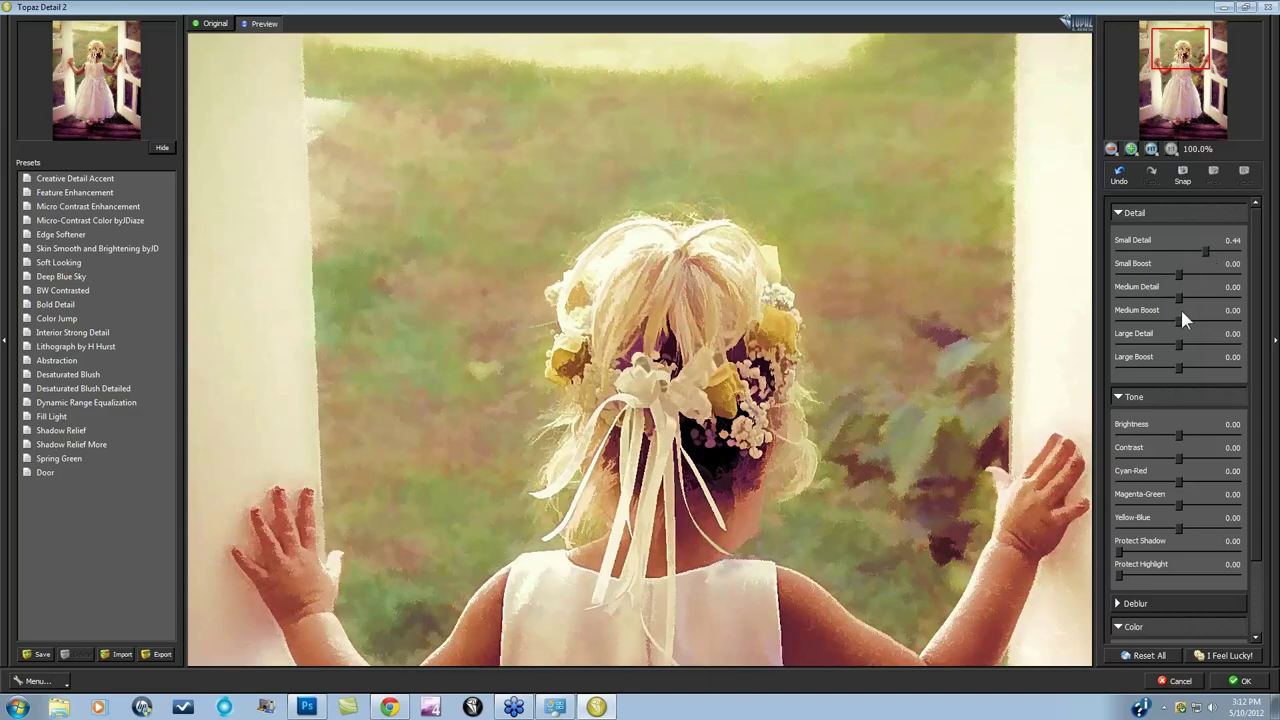
pyautogui.moveTo(1195, 297); pyautogui.dragTo(1197, 298)
pyautogui.moveTo(1179, 345); pyautogui.dragTo(1205, 342)
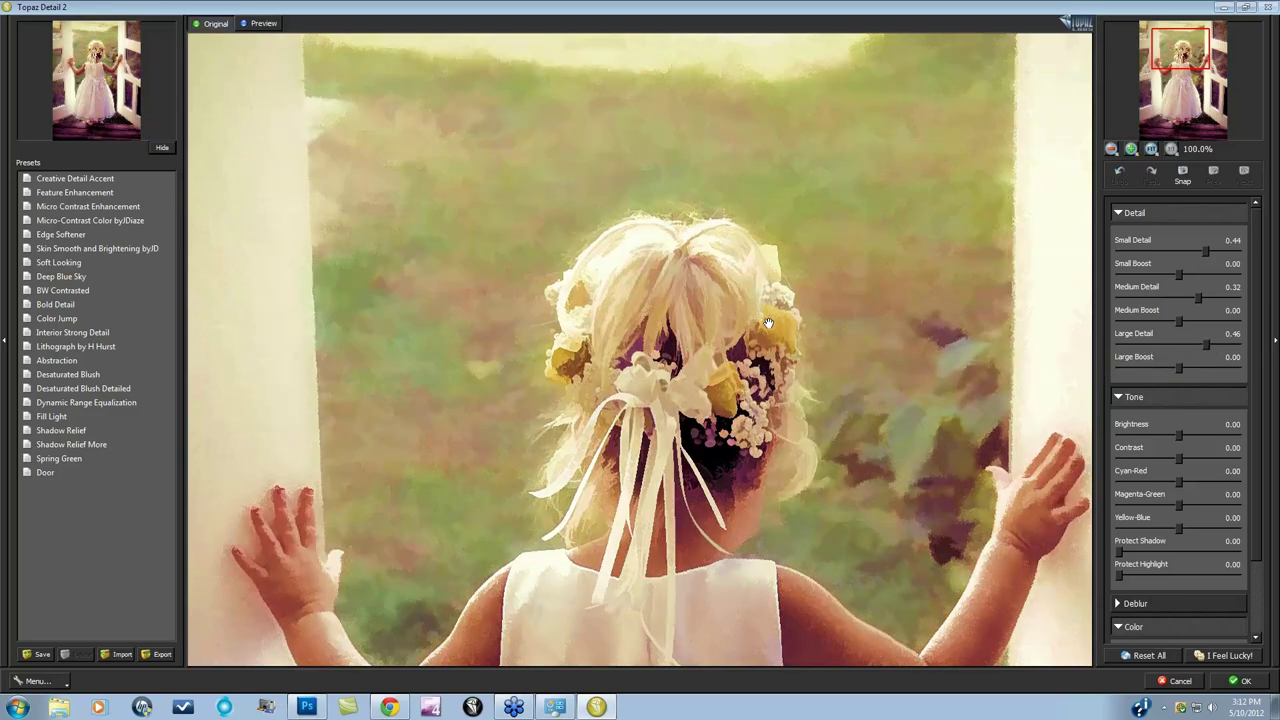
# Step: Compare the door and hand area against the original, then apply the detail settings
pyautogui.scroll(-3, 1250, 462)
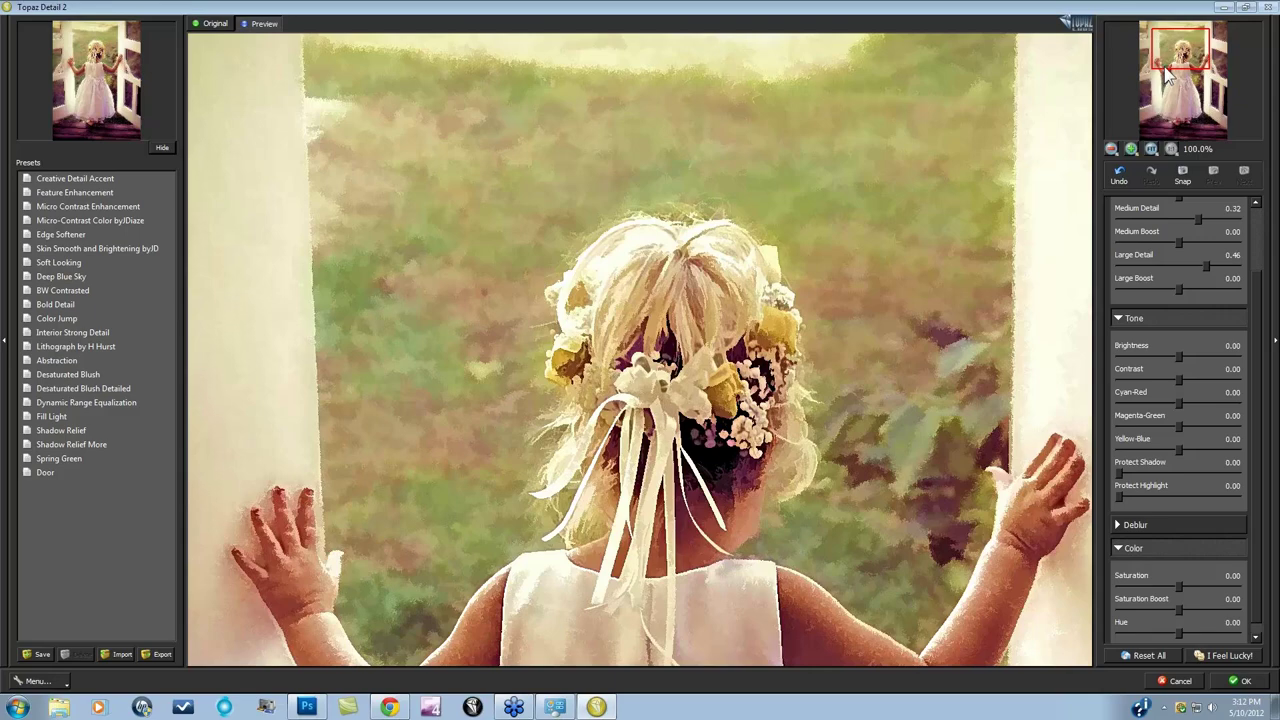
pyautogui.moveTo(1170, 72)
pyautogui.mouseDown()
pyautogui.moveTo(1150, 95)
pyautogui.moveTo(1150, 74)
pyautogui.mouseUp()
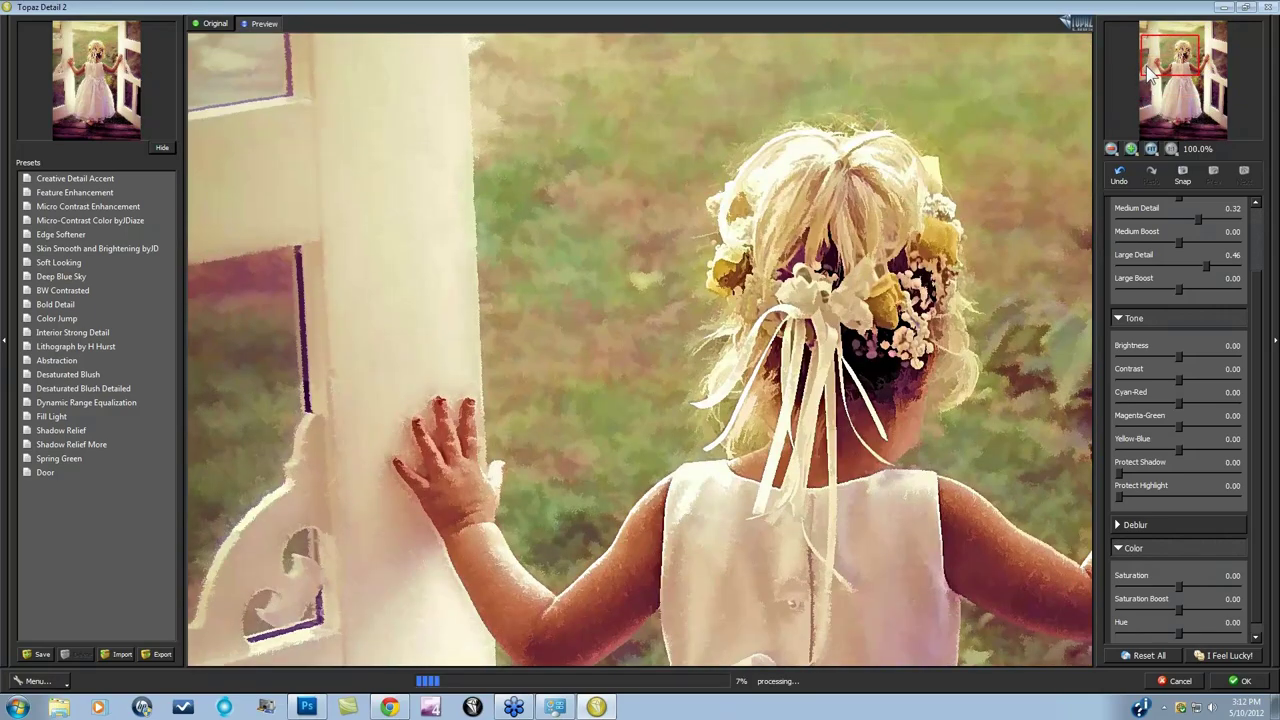
pyautogui.click(585, 283)
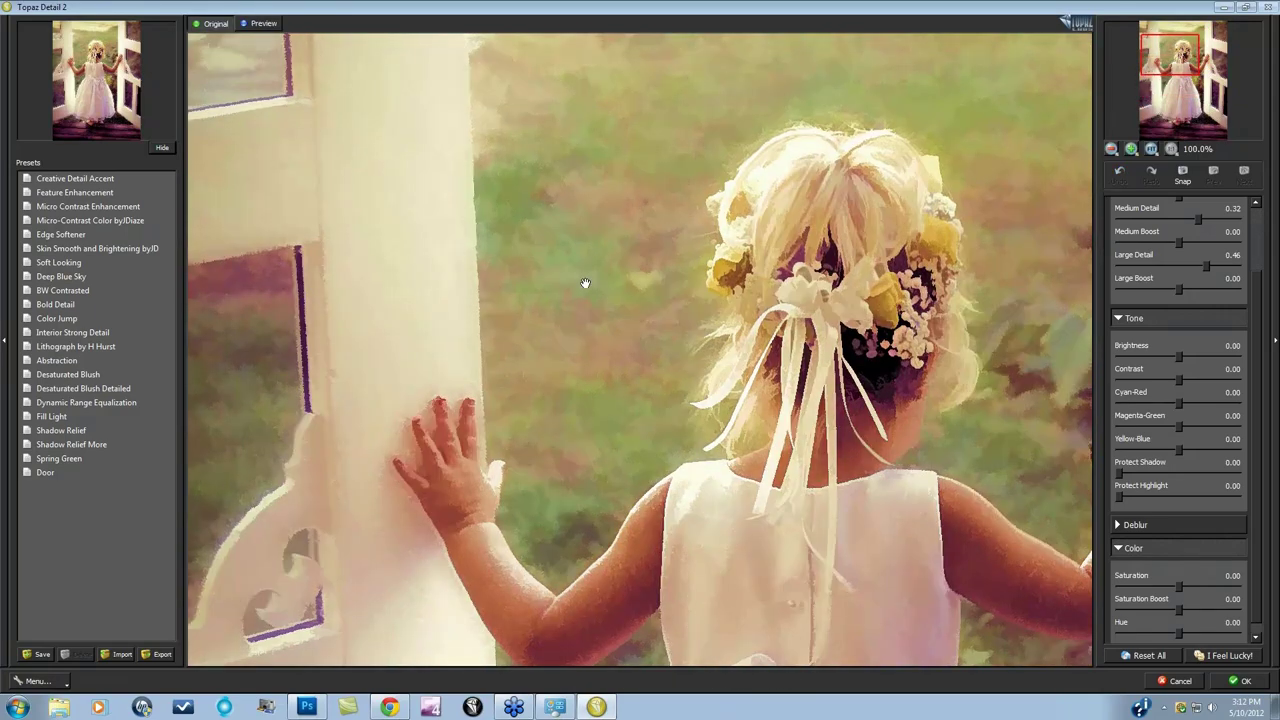
pyautogui.click(585, 283)
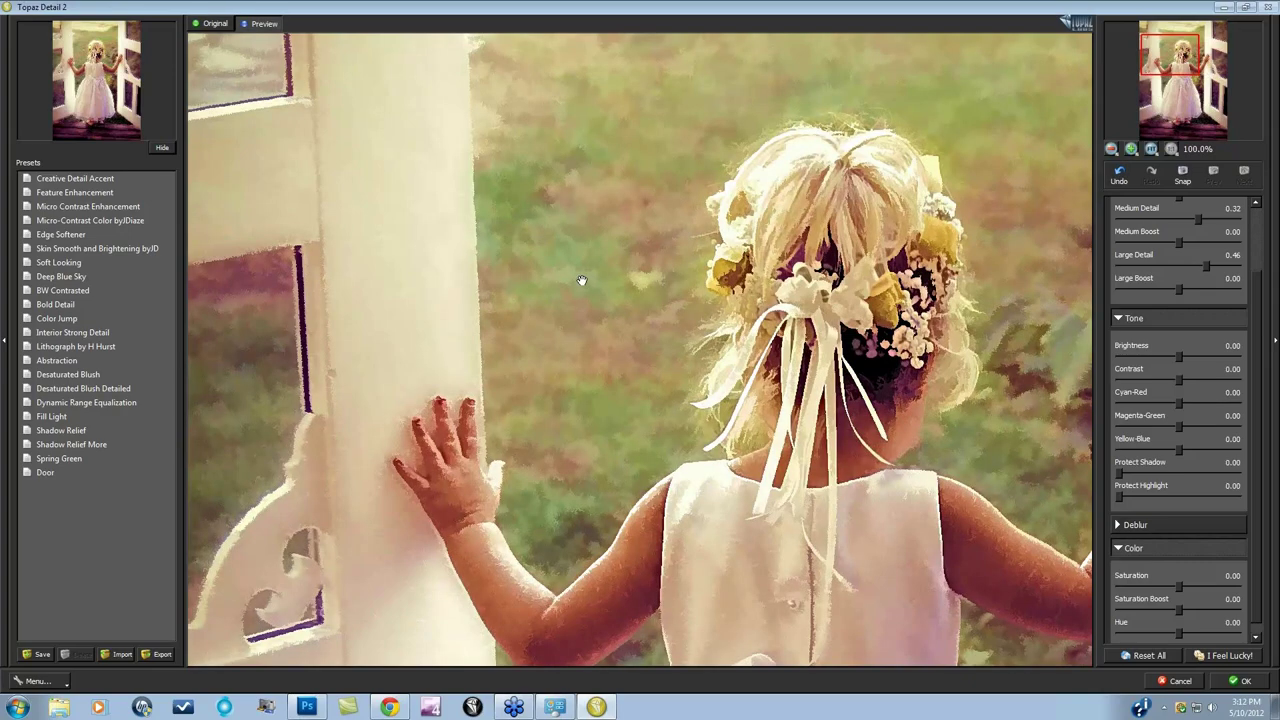
pyautogui.click(1182, 608)
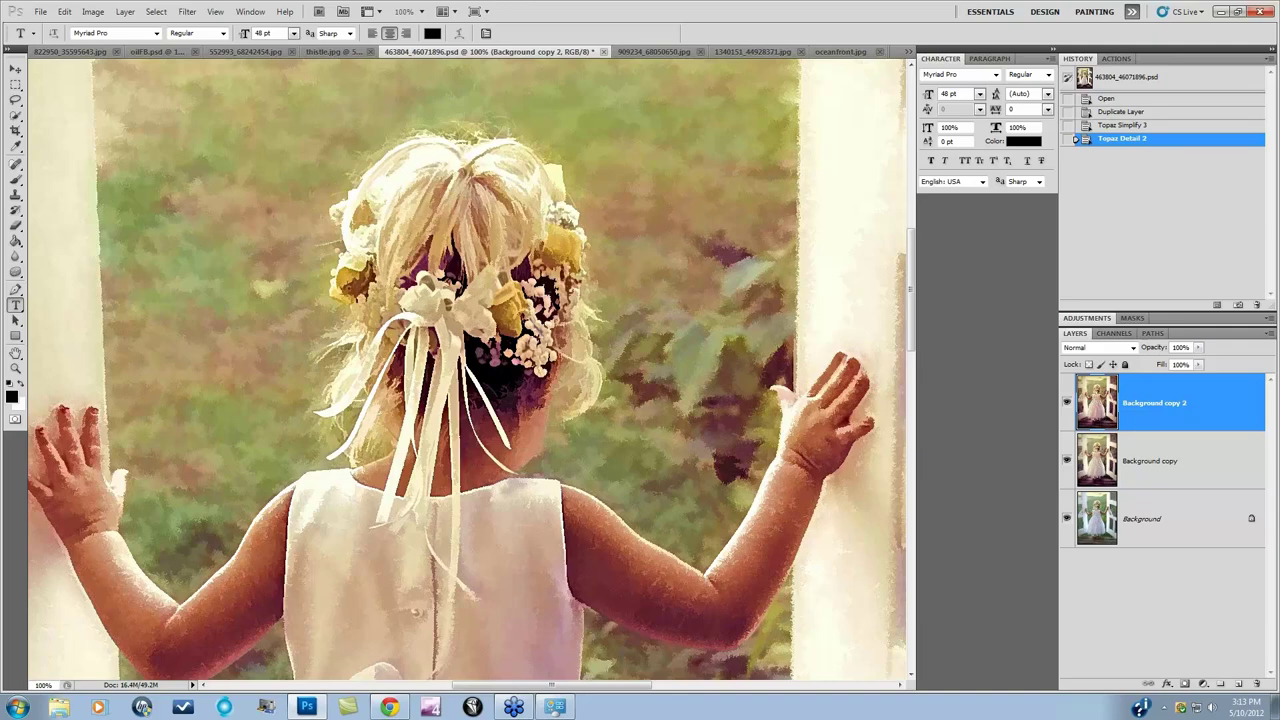
# Step: On the lake-and-boat photo, delete both filtered copy layers, leaving only Background
pyautogui.click(652, 50)
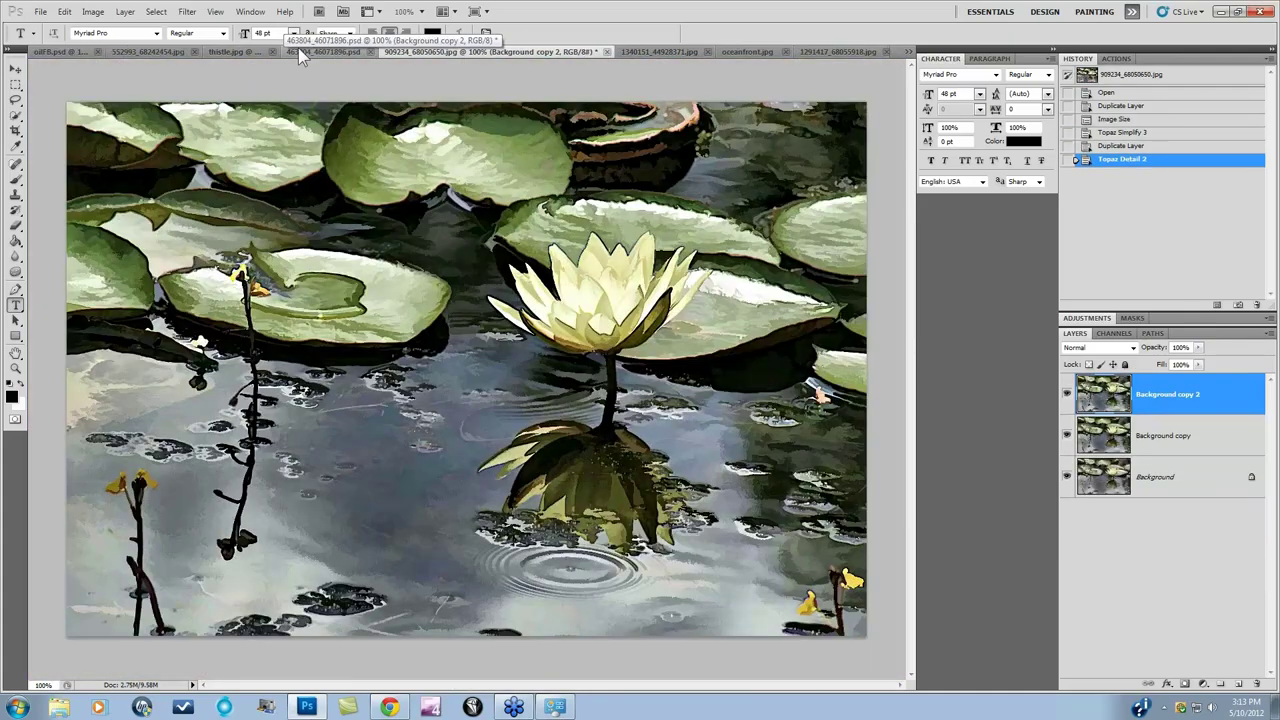
pyautogui.click(831, 51)
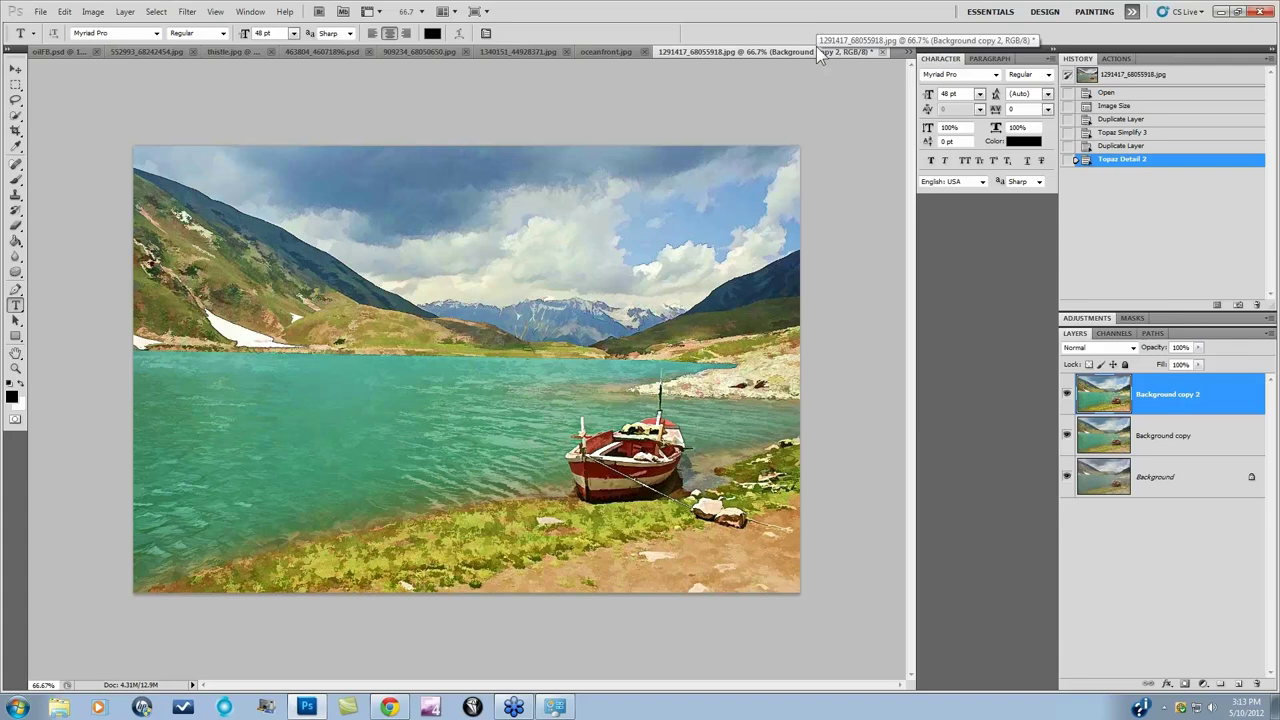
pyautogui.keyDown('shift'); pyautogui.click(1181, 438); pyautogui.keyUp('shift')
pyautogui.moveTo(1210, 446); pyautogui.dragTo(1218, 614)
pyautogui.moveTo(1210, 450); pyautogui.dragTo(1256, 683)
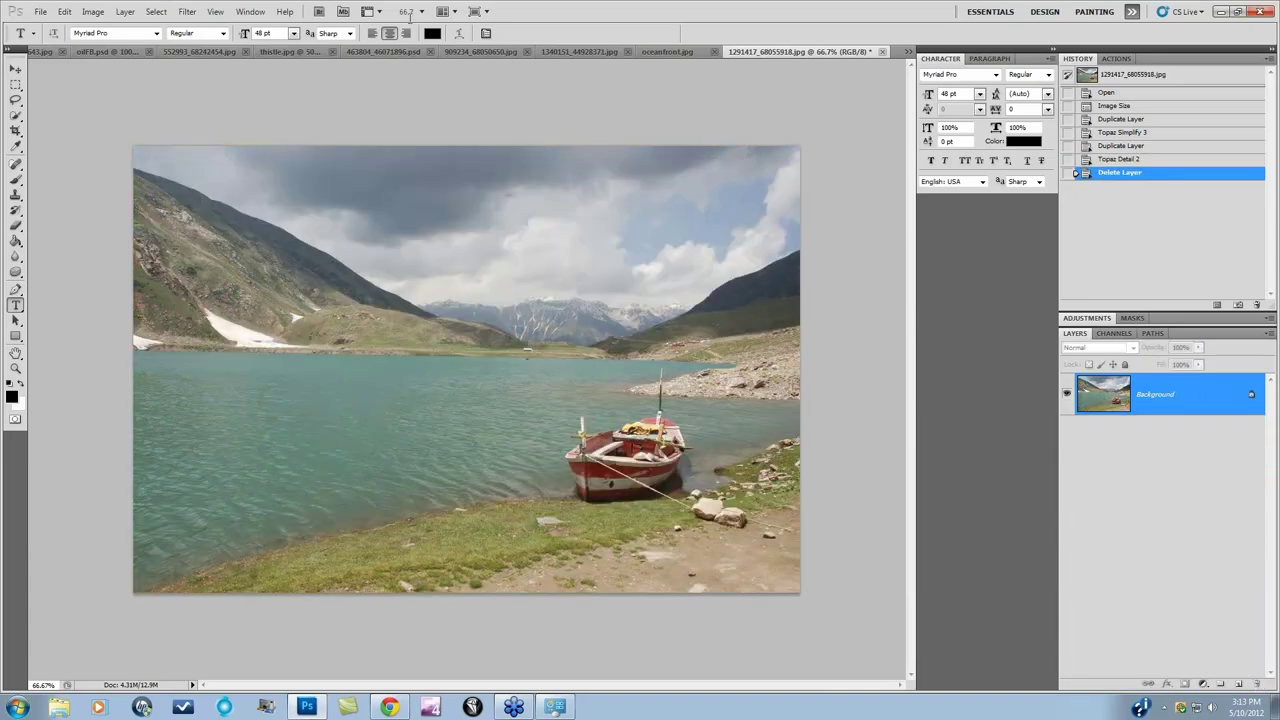
# Step: Open the Filter menu's Topaz Labs plugin list
pyautogui.click(215, 11)
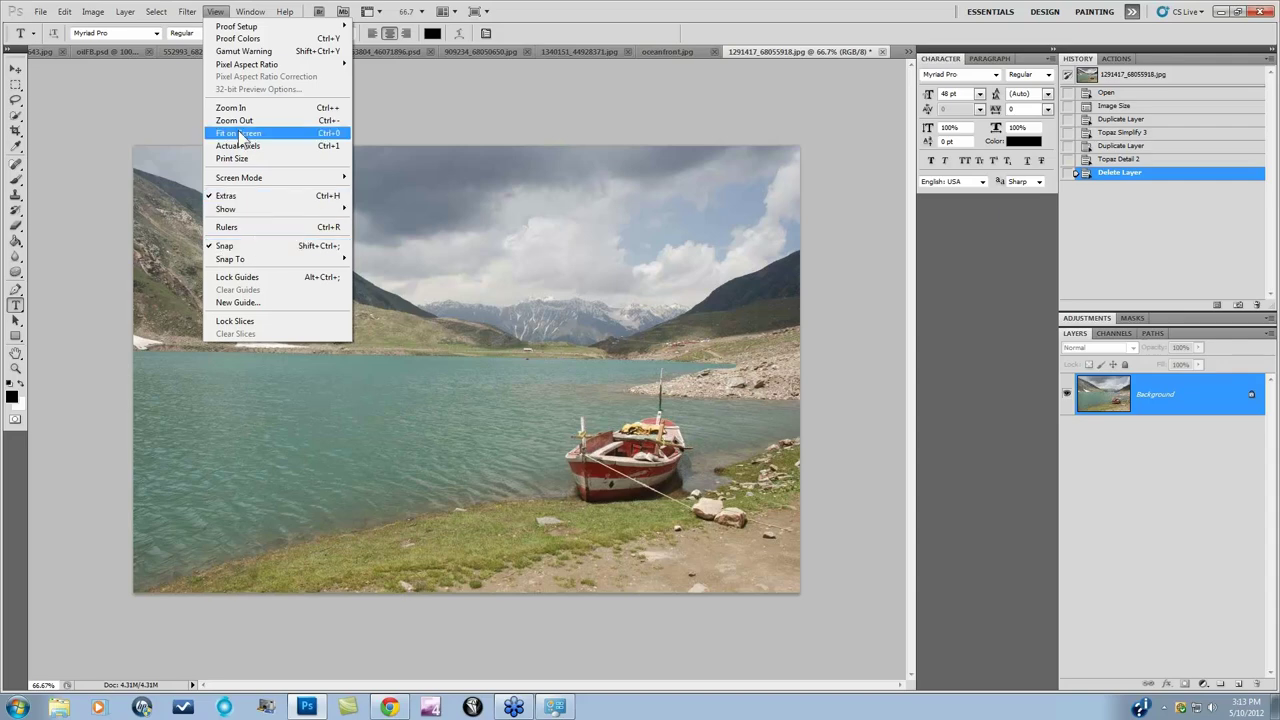
pyautogui.moveTo(187, 11)
pyautogui.moveTo(233, 308)
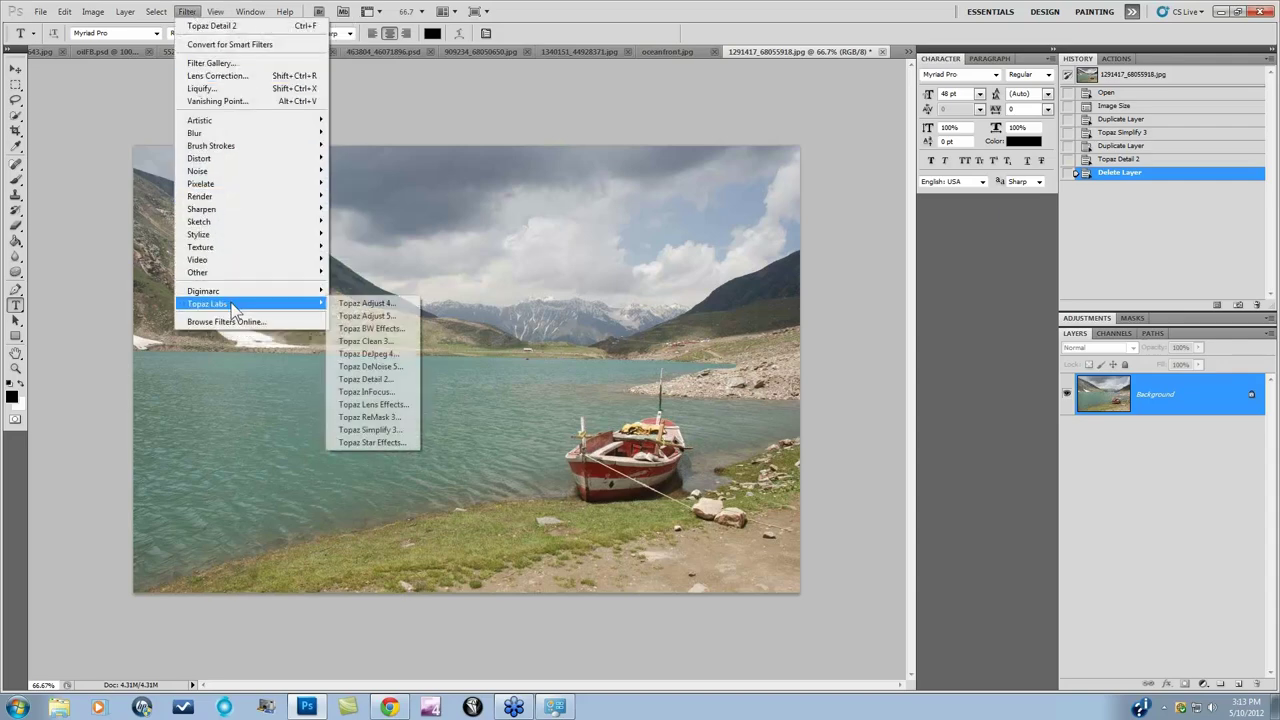
# Step: Open Topaz Simplify 3, reset all, and set Simplify Size 0.35, Feature Boost about 2, YCbCr colorspace
pyautogui.click(370, 430)
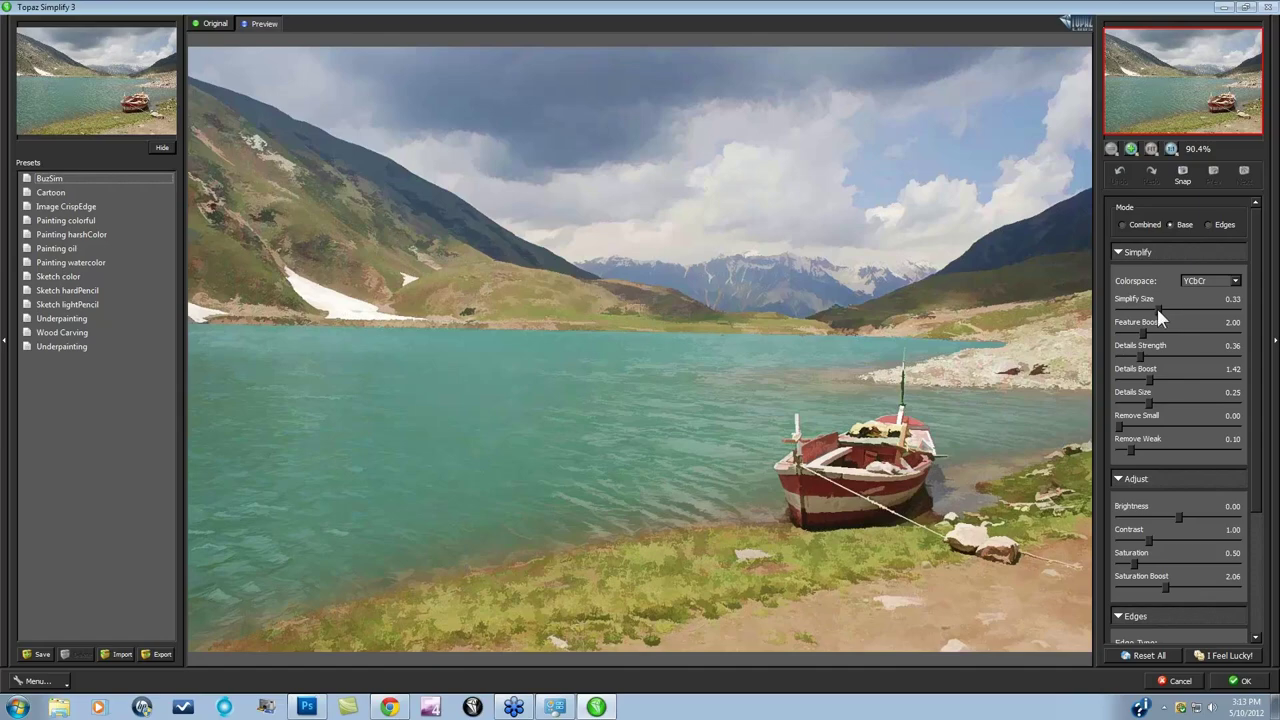
pyautogui.click(1150, 650)
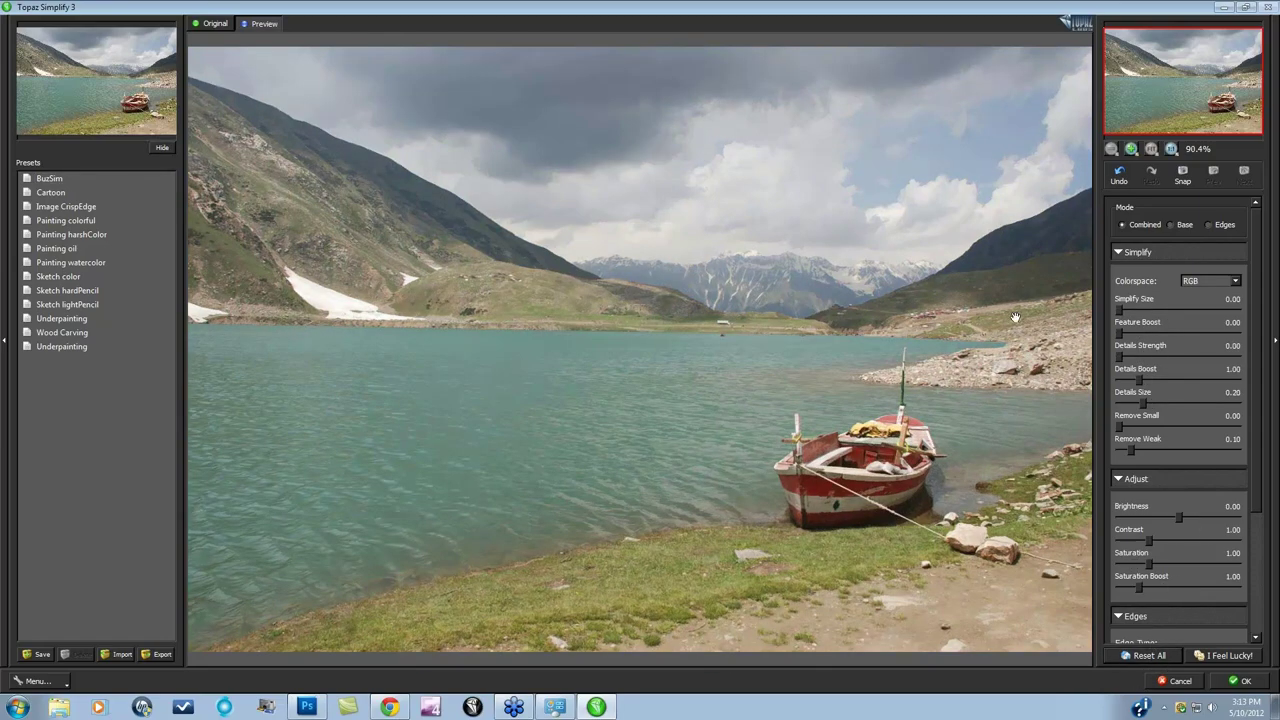
pyautogui.moveTo(1121, 315); pyautogui.dragTo(1152, 318)
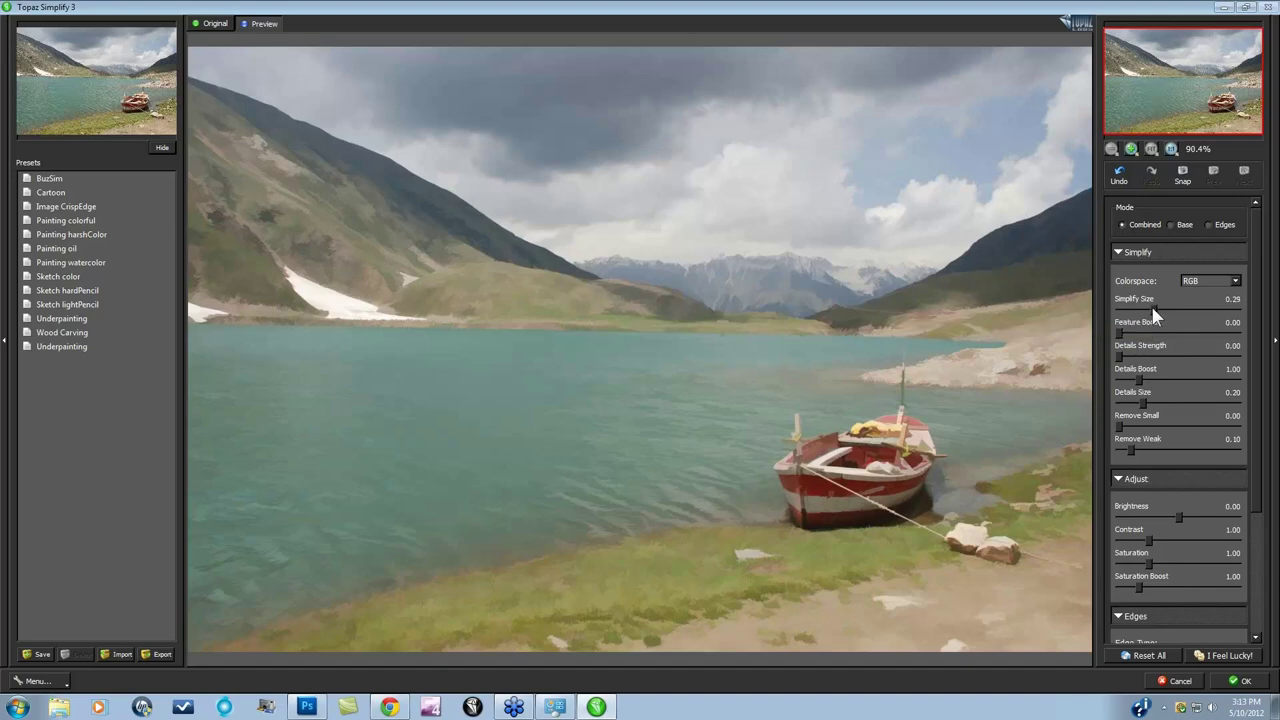
pyautogui.moveTo(1153, 310); pyautogui.dragTo(1159, 312)
pyautogui.moveTo(1131, 336); pyautogui.dragTo(1141, 336)
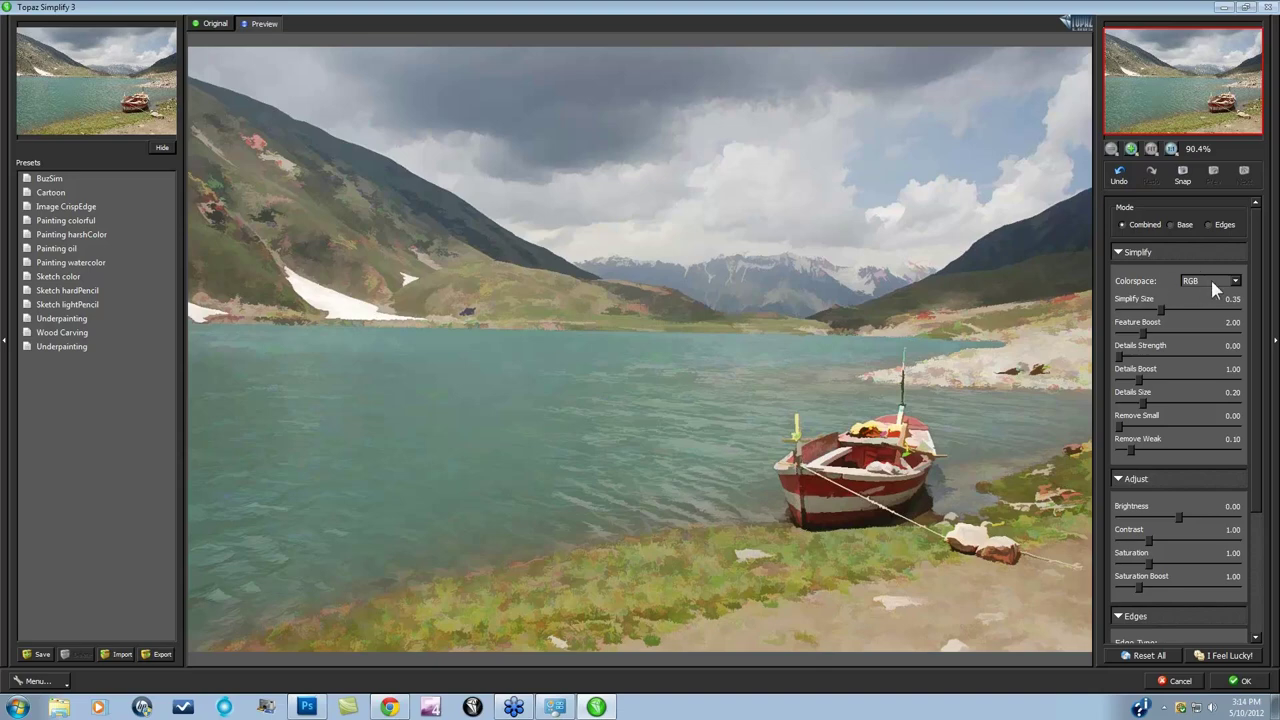
pyautogui.click(1236, 283)
pyautogui.click(1218, 302)
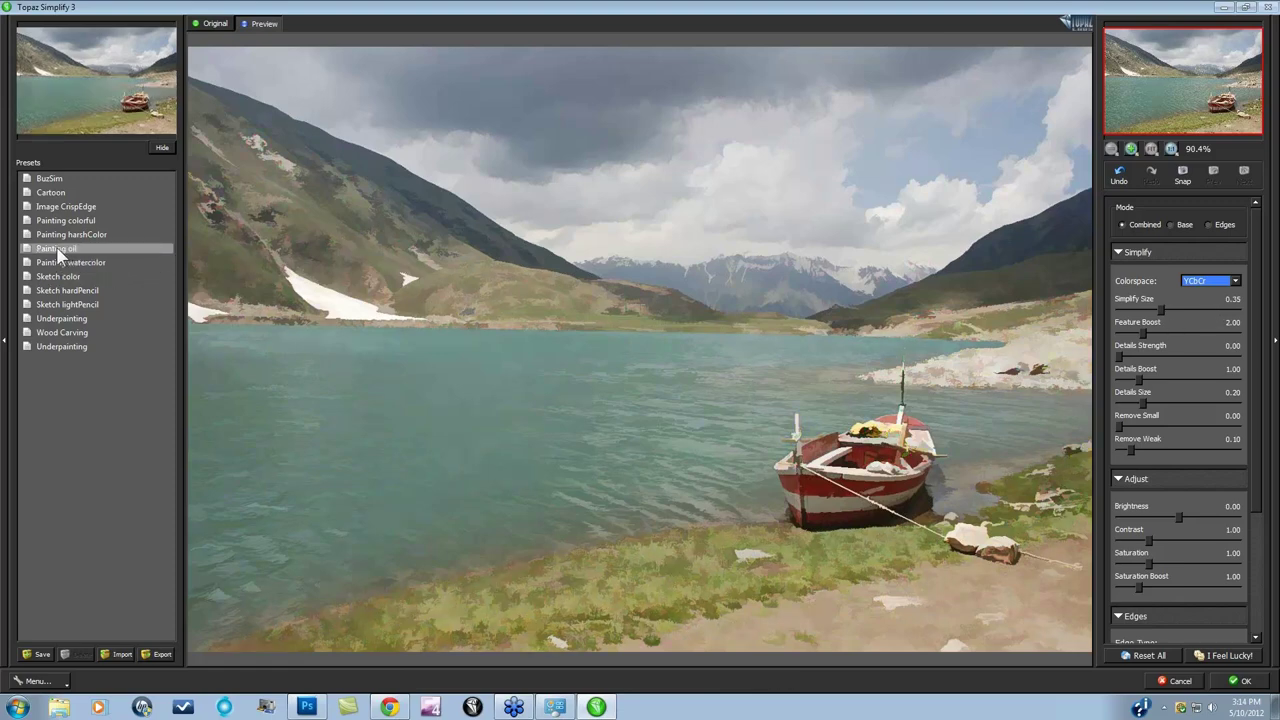
# Step: Apply the Painting oil preset in Base mode and apply the effect to the lake photo
pyautogui.click(58, 250)
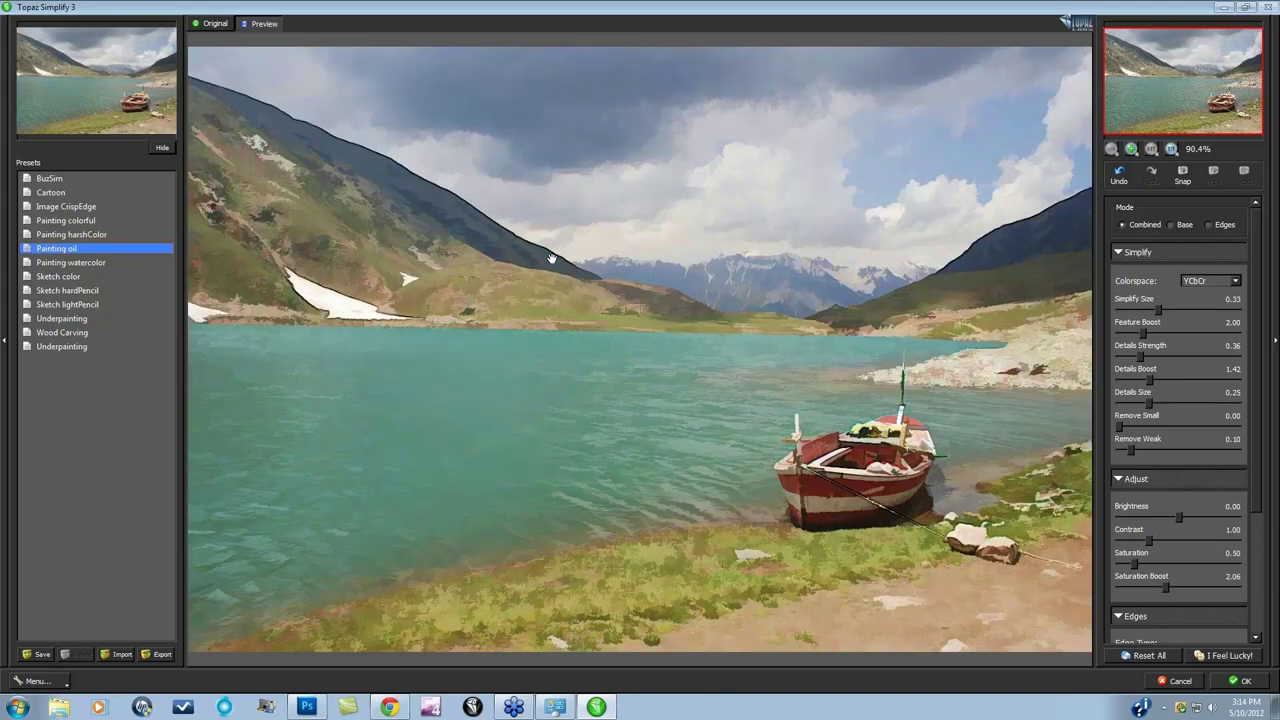
pyautogui.click(1172, 225)
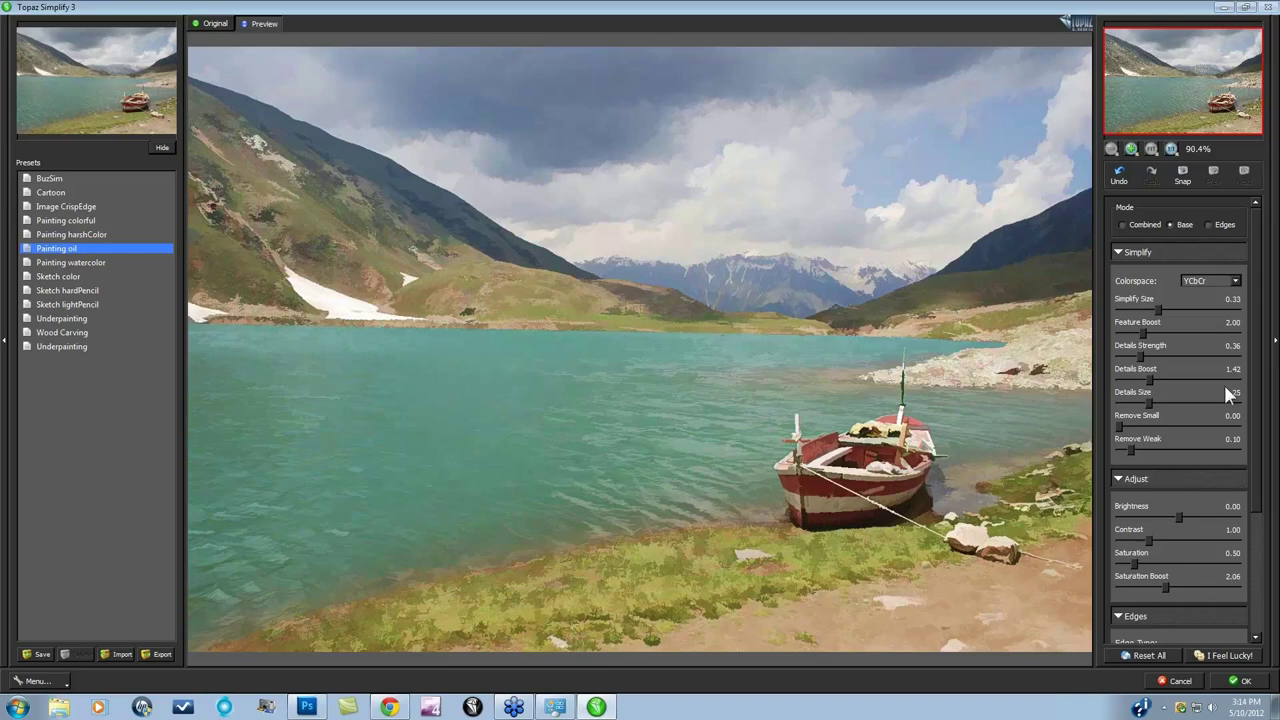
pyautogui.moveTo(1258, 377); pyautogui.dragTo(1266, 465)
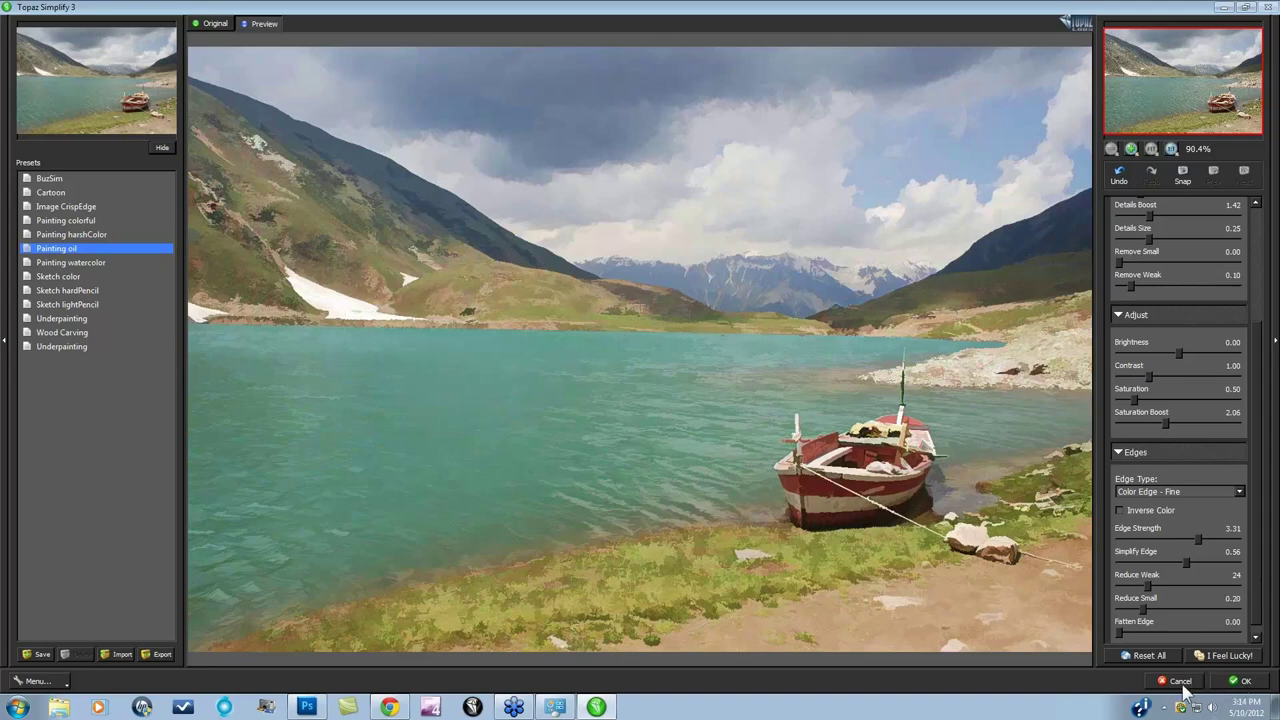
pyautogui.click(1239, 682)
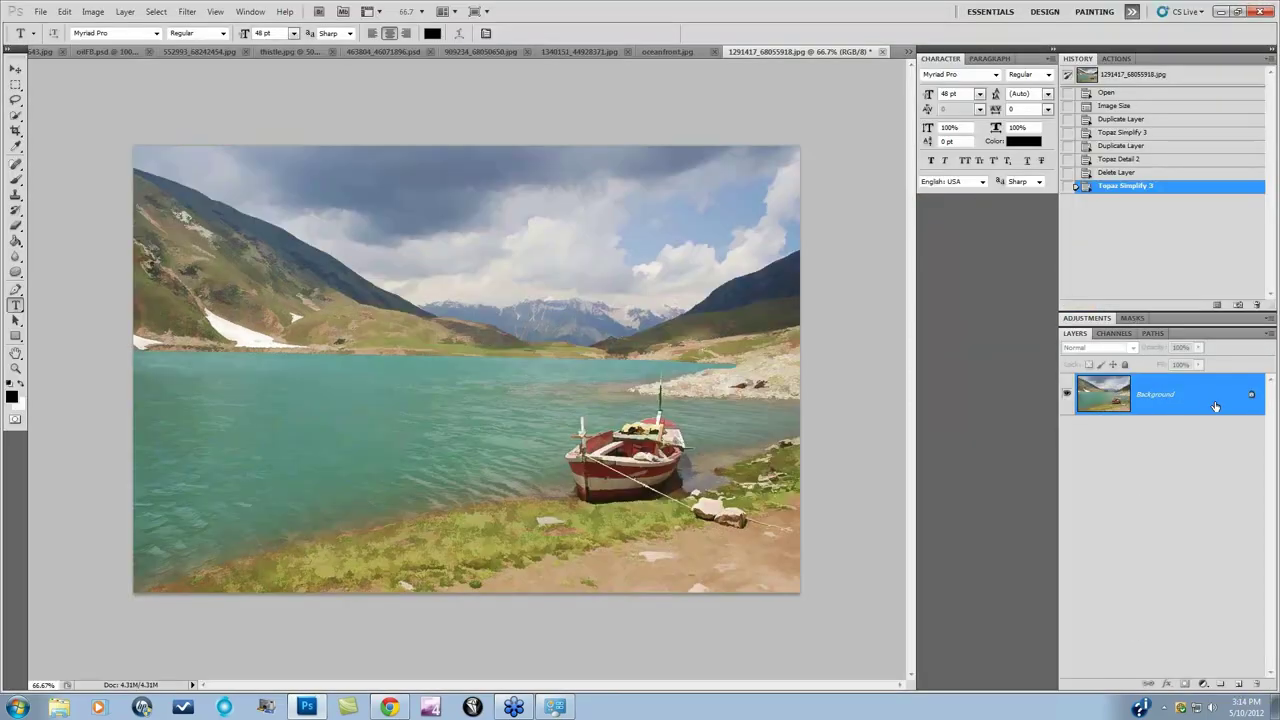
# Step: Duplicate the painted Background layer and open Topaz Detail 2 on the copy
pyautogui.moveTo(1214, 406); pyautogui.dragTo(1237, 683)
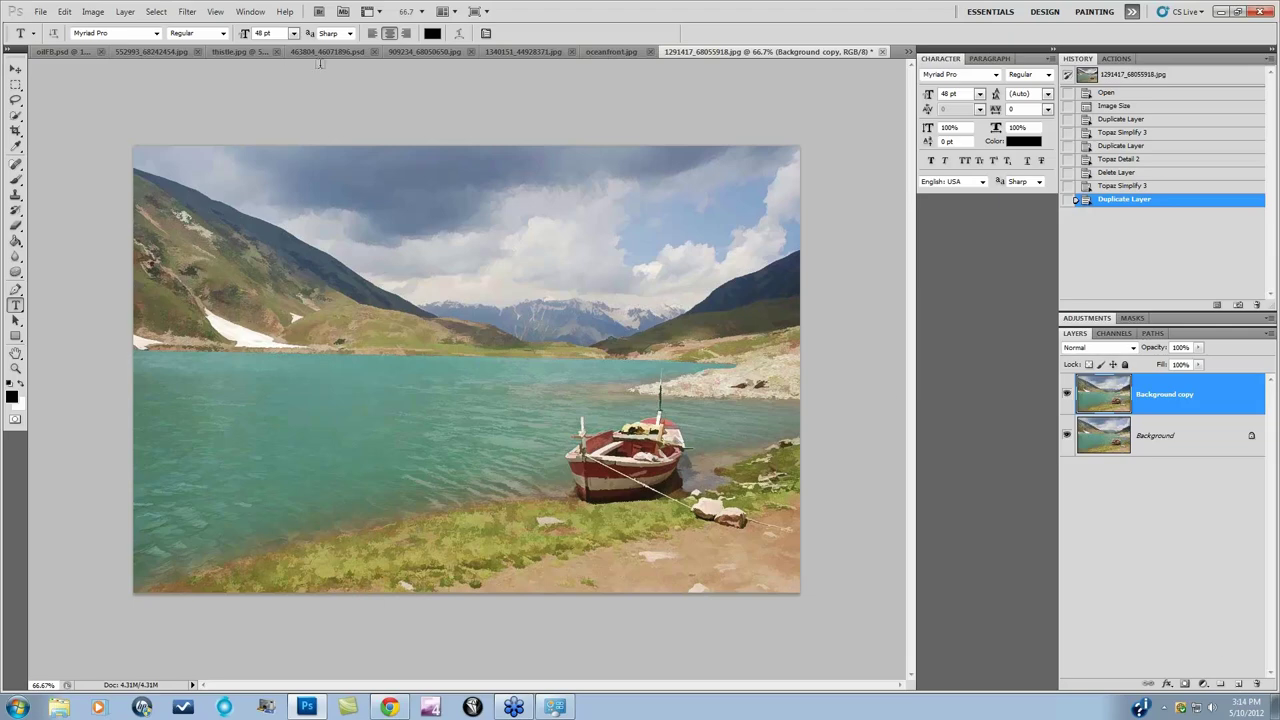
pyautogui.click(187, 11)
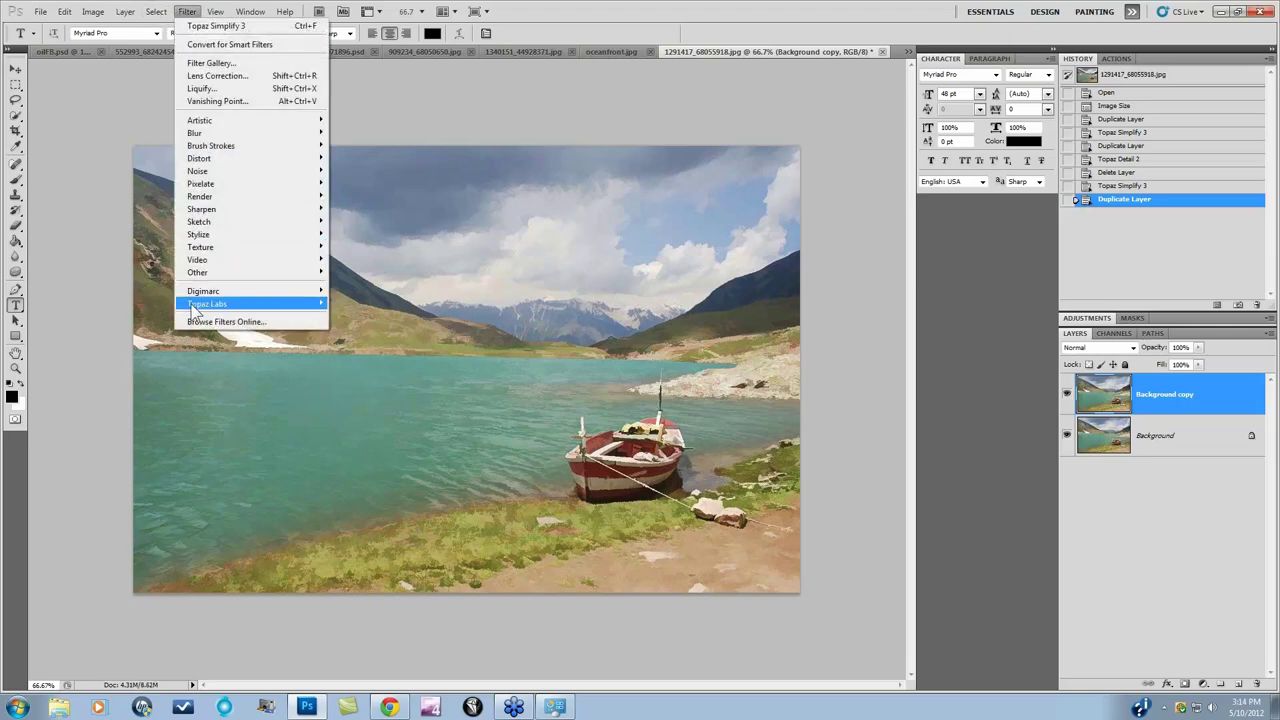
pyautogui.moveTo(219, 312)
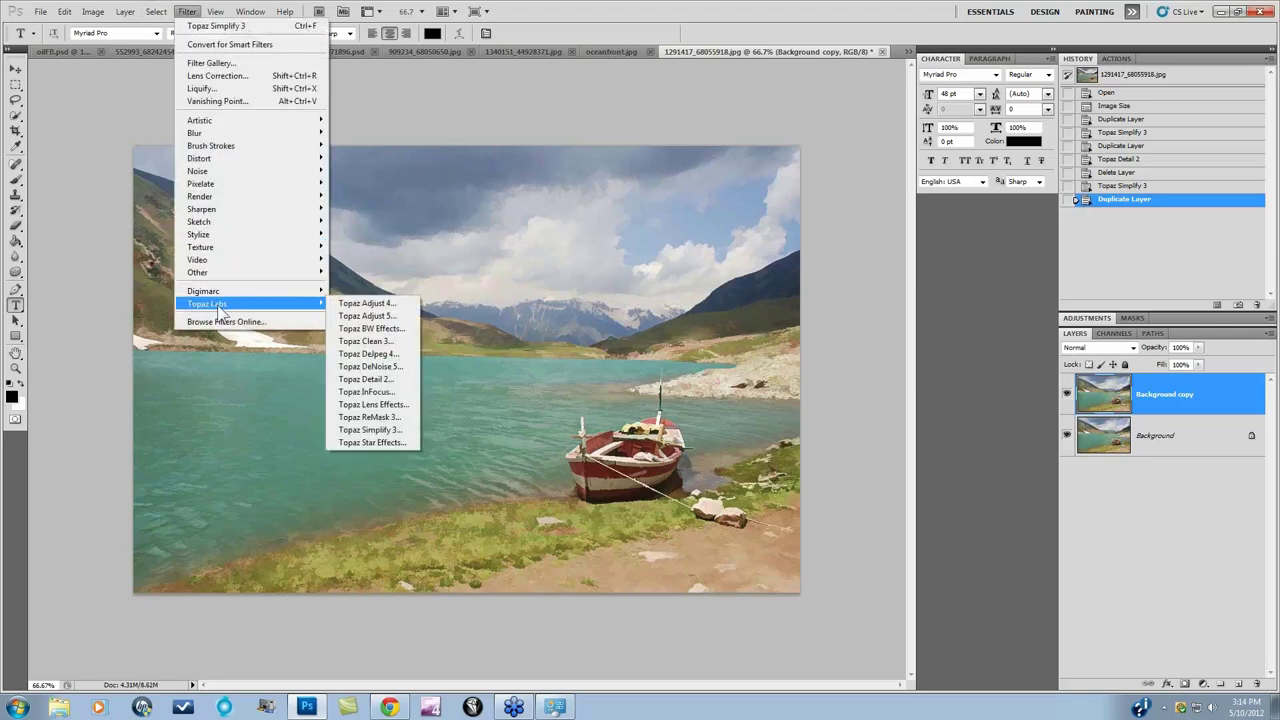
pyautogui.click(370, 380)
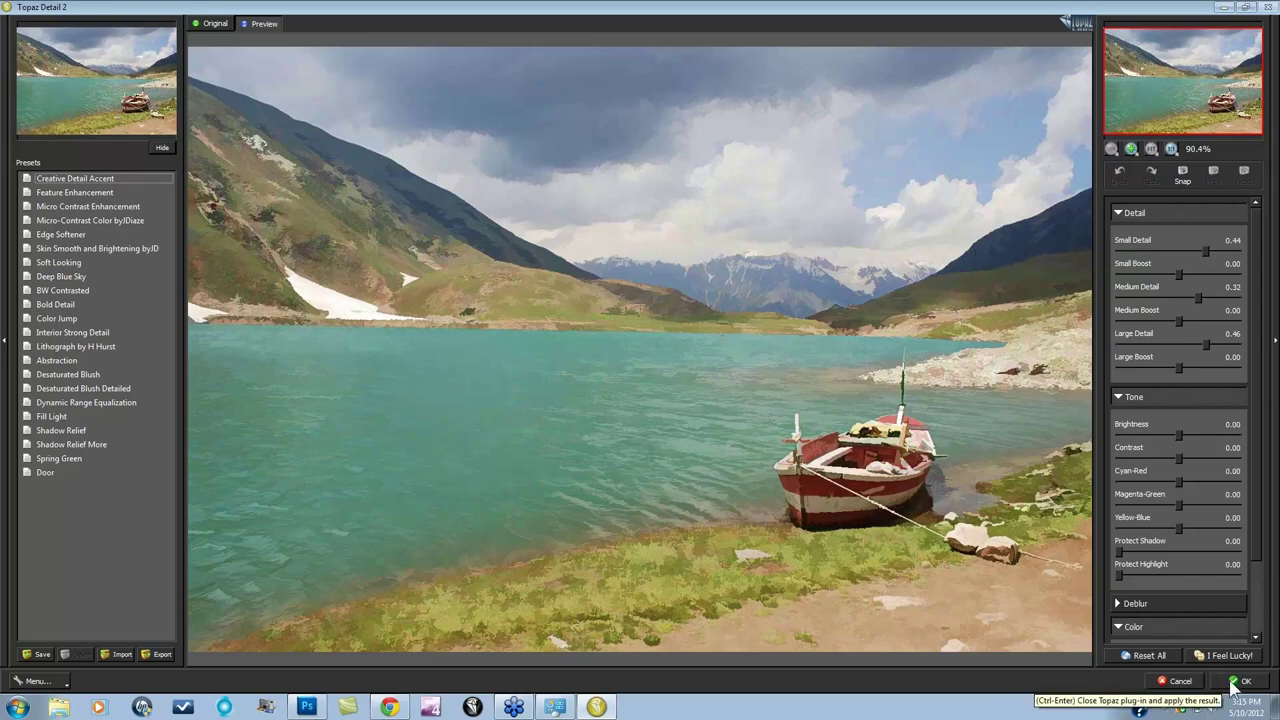
# Step: Reset all, set Small Detail about 0.42 and Large Detail 0.32, lower Saturation Boost slightly, and compare with the original
pyautogui.click(1150, 655)
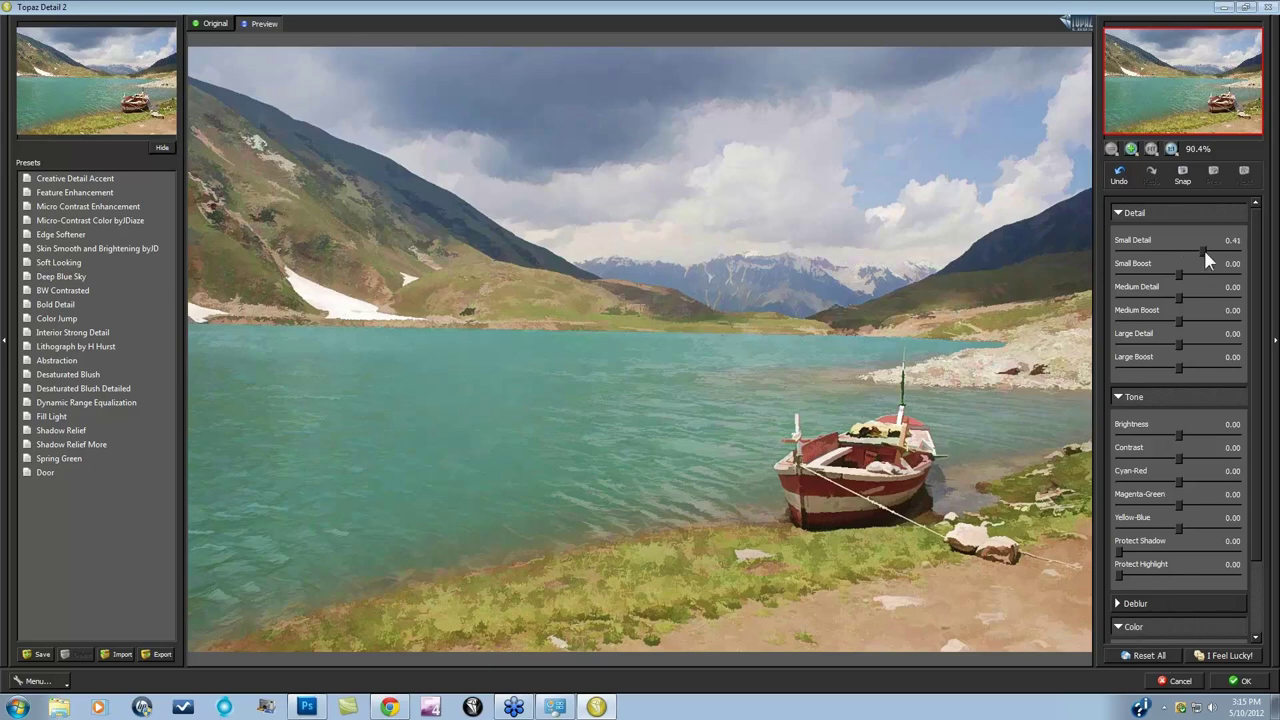
pyautogui.moveTo(1203, 247); pyautogui.dragTo(1203, 248)
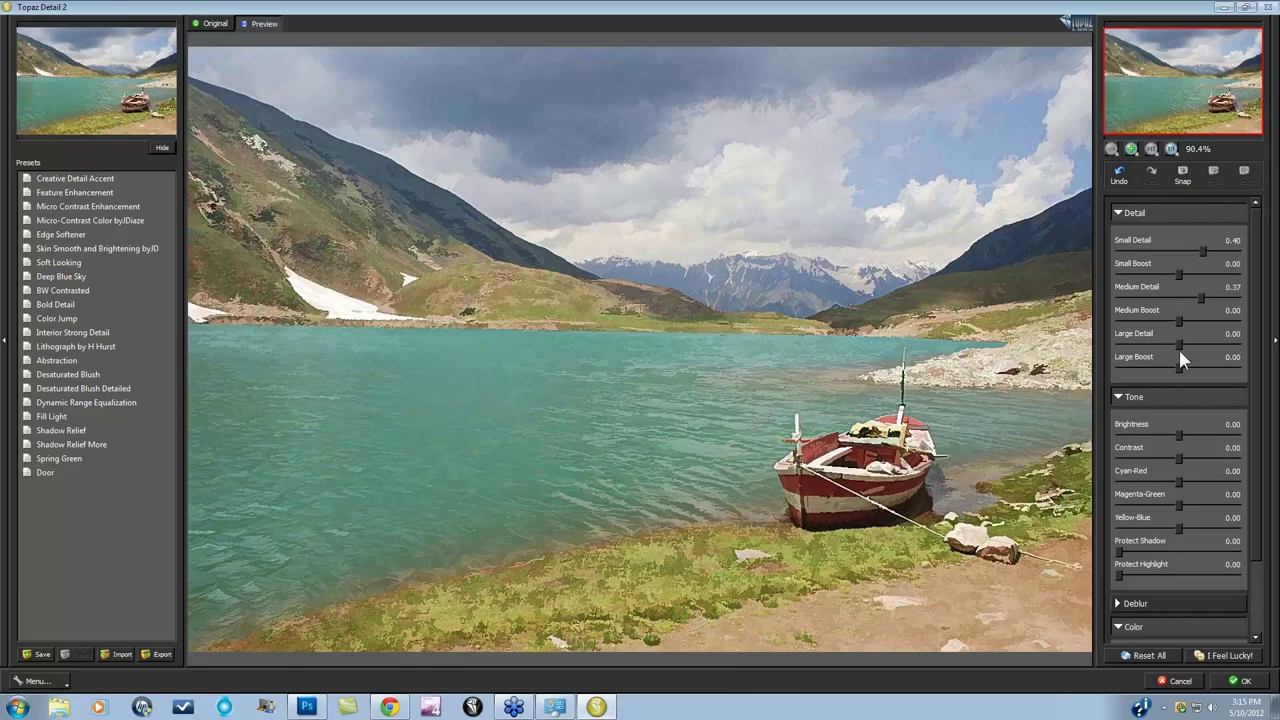
pyautogui.moveTo(1199, 342); pyautogui.dragTo(1196, 341)
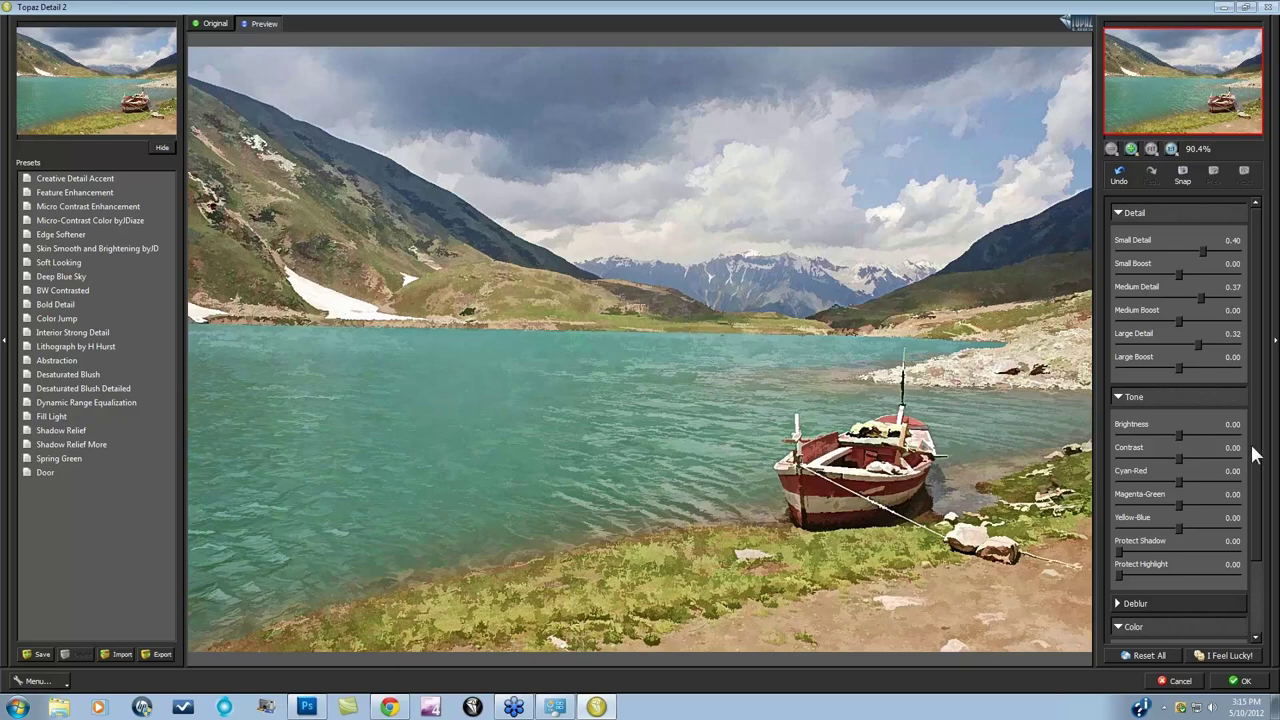
pyautogui.moveTo(1251, 449); pyautogui.dragTo(1182, 593)
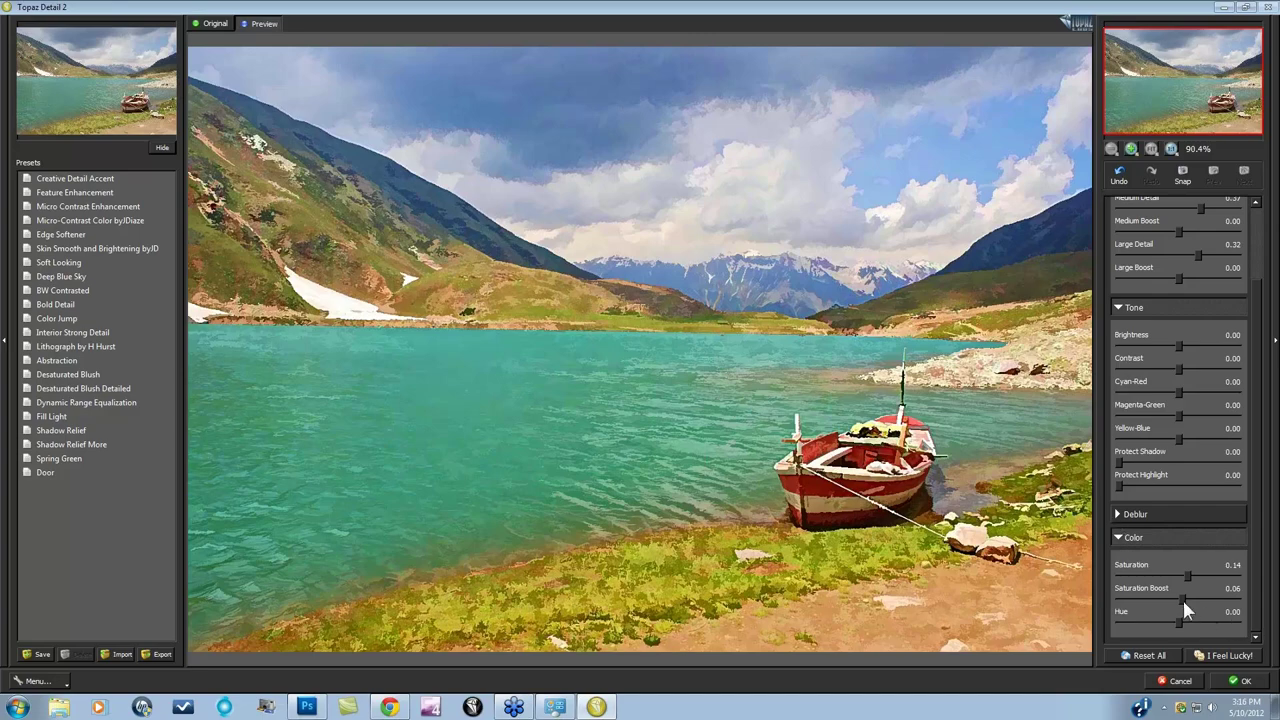
pyautogui.moveTo(1181, 597); pyautogui.dragTo(1177, 597)
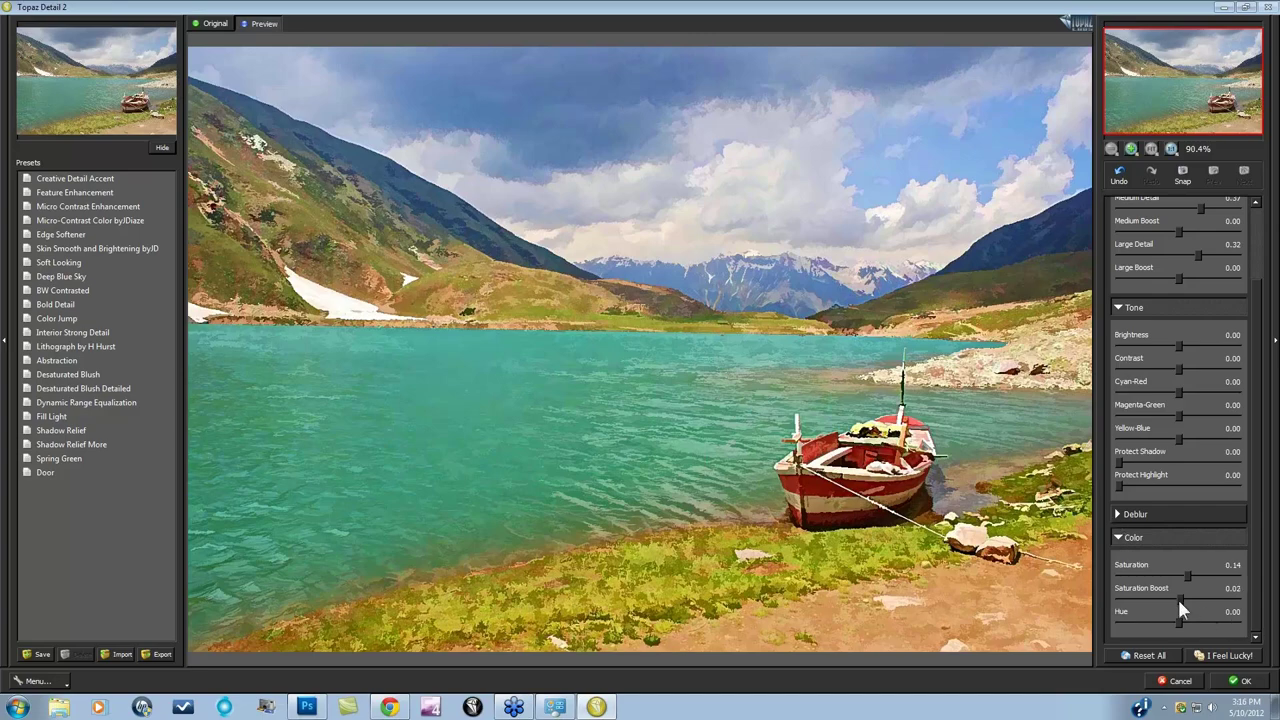
pyautogui.click(689, 353)
# Step: Apply Topaz Detail 2, then compare the pre-filter and fully processed states in History
pyautogui.click(1236, 682)
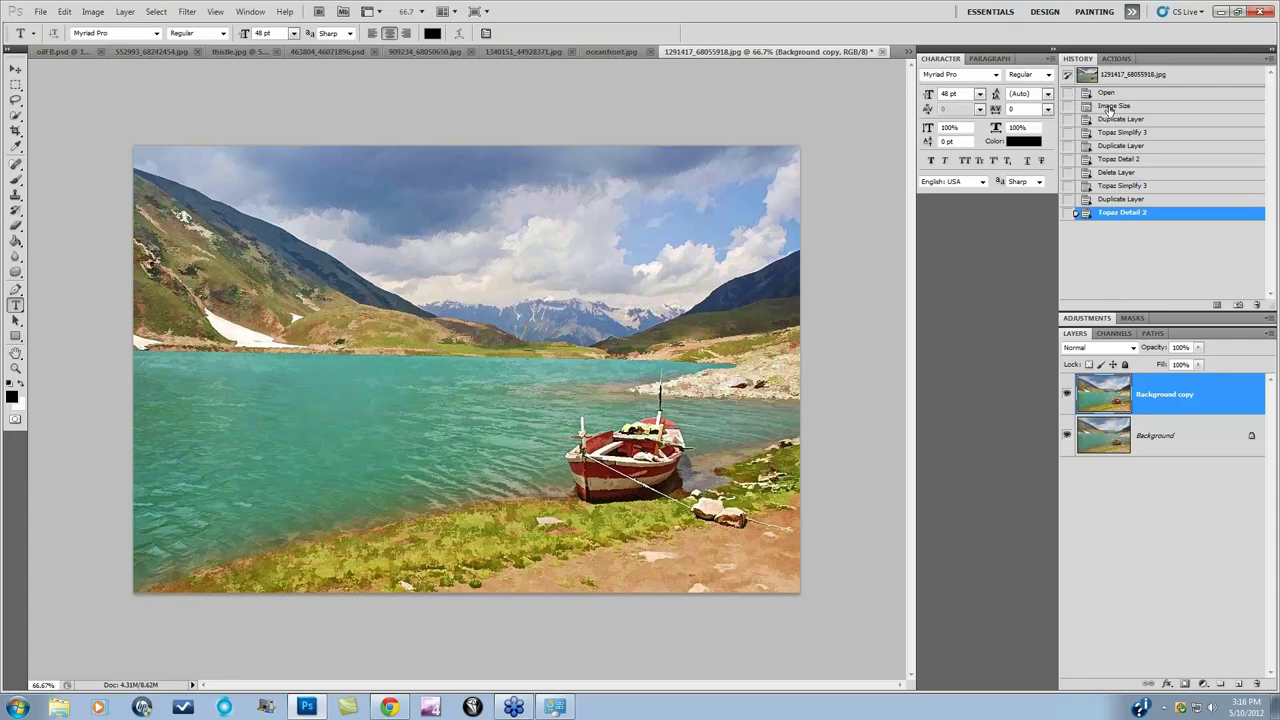
pyautogui.click(1112, 106)
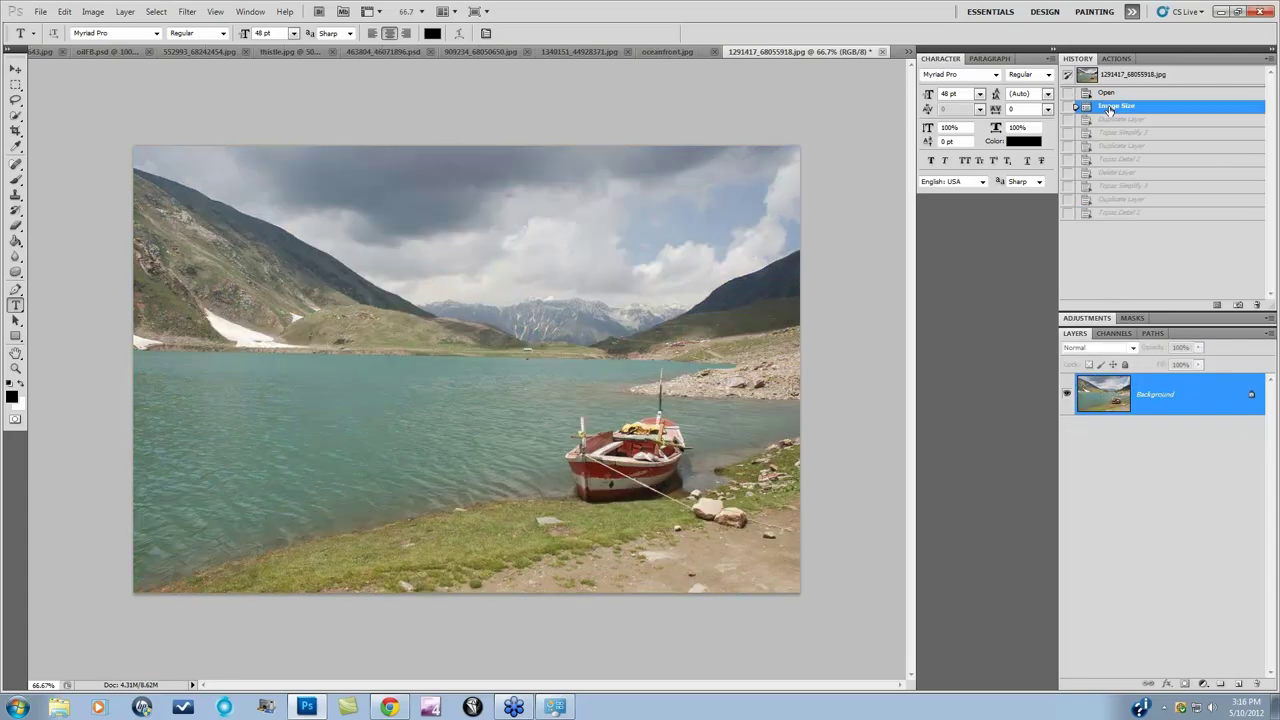
pyautogui.click(1111, 213)
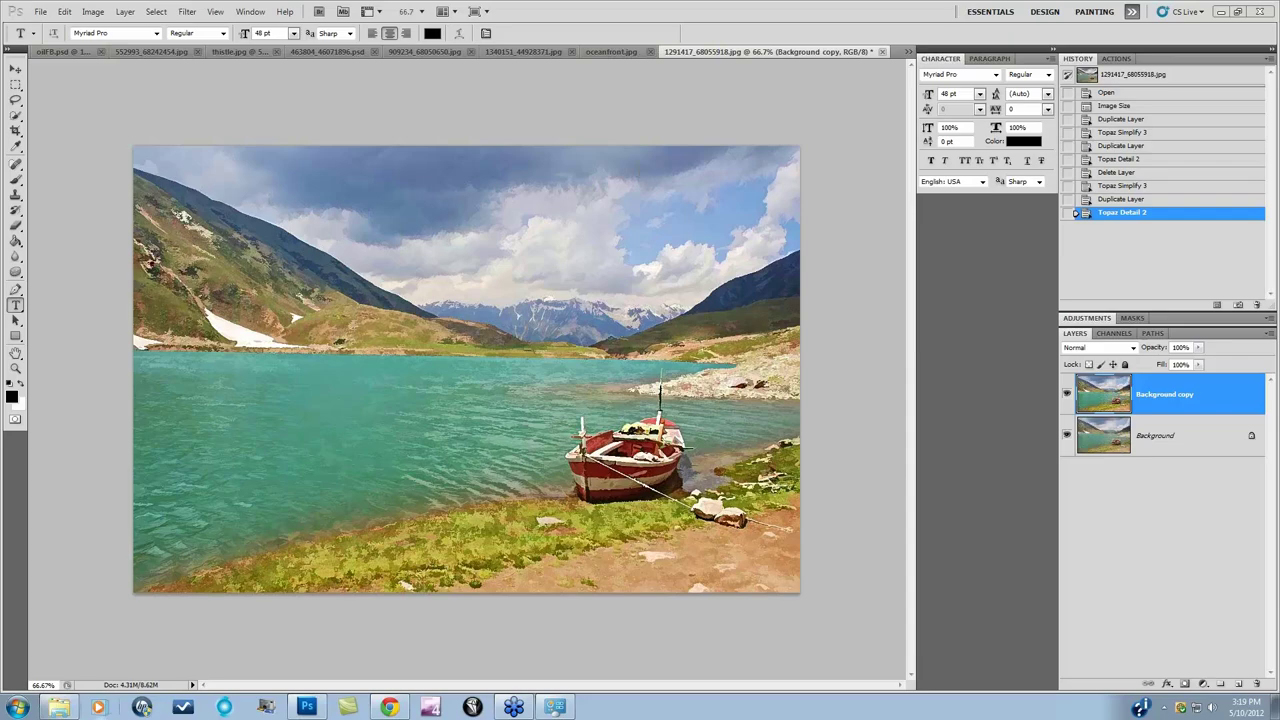
# Step: Bring the oilFB rocky-beach document forward and make the top iStock photo layer visible
pyautogui.click(420, 49)
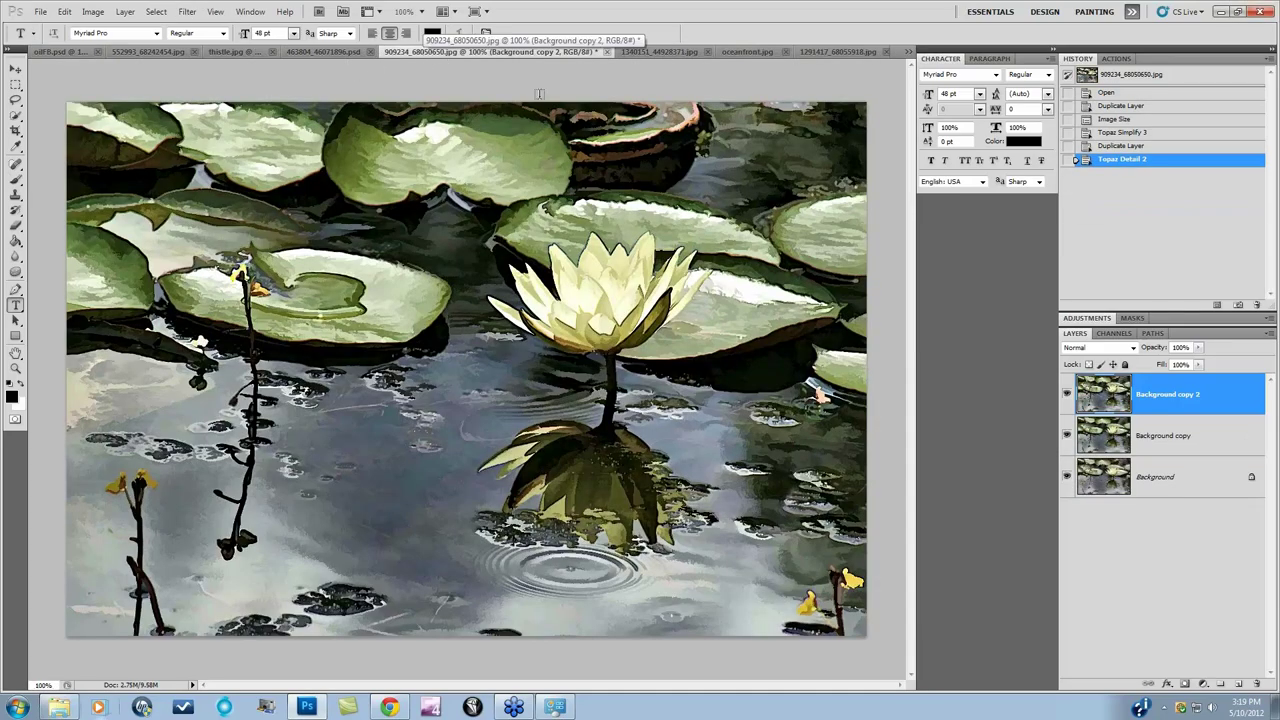
pyautogui.click(644, 51)
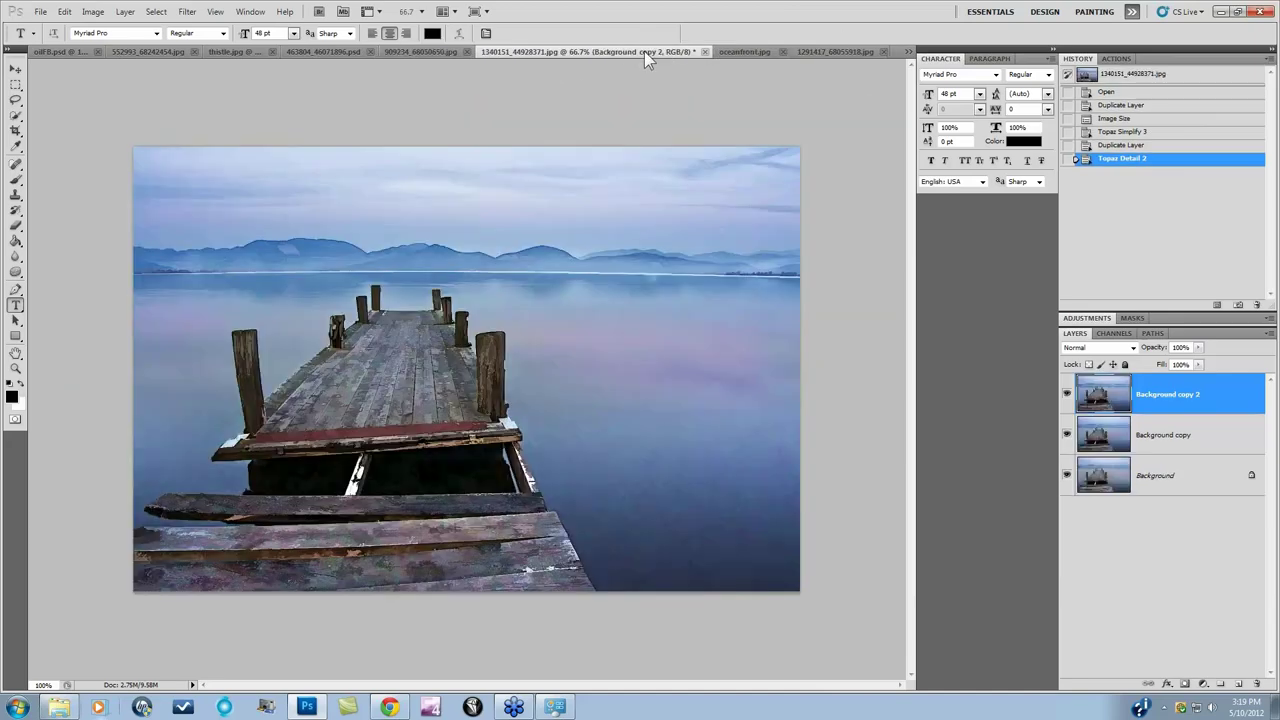
pyautogui.click(396, 50)
pyautogui.click(331, 52)
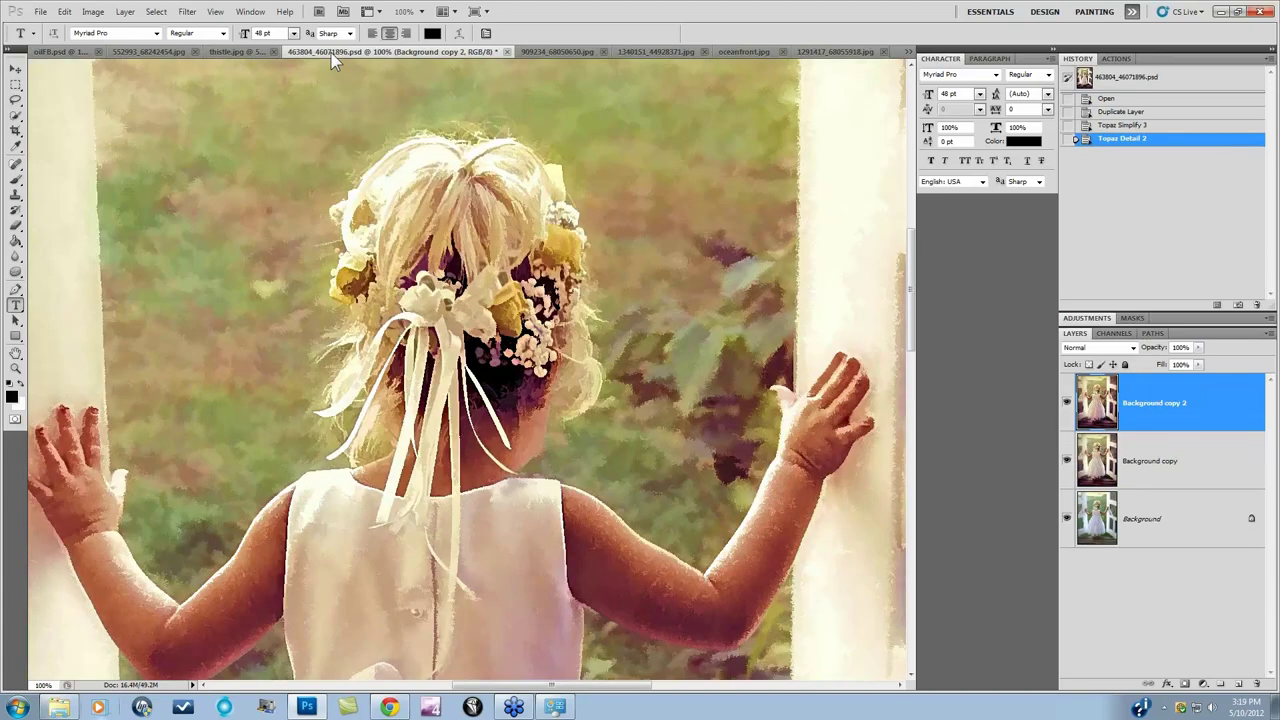
pyautogui.click(255, 52)
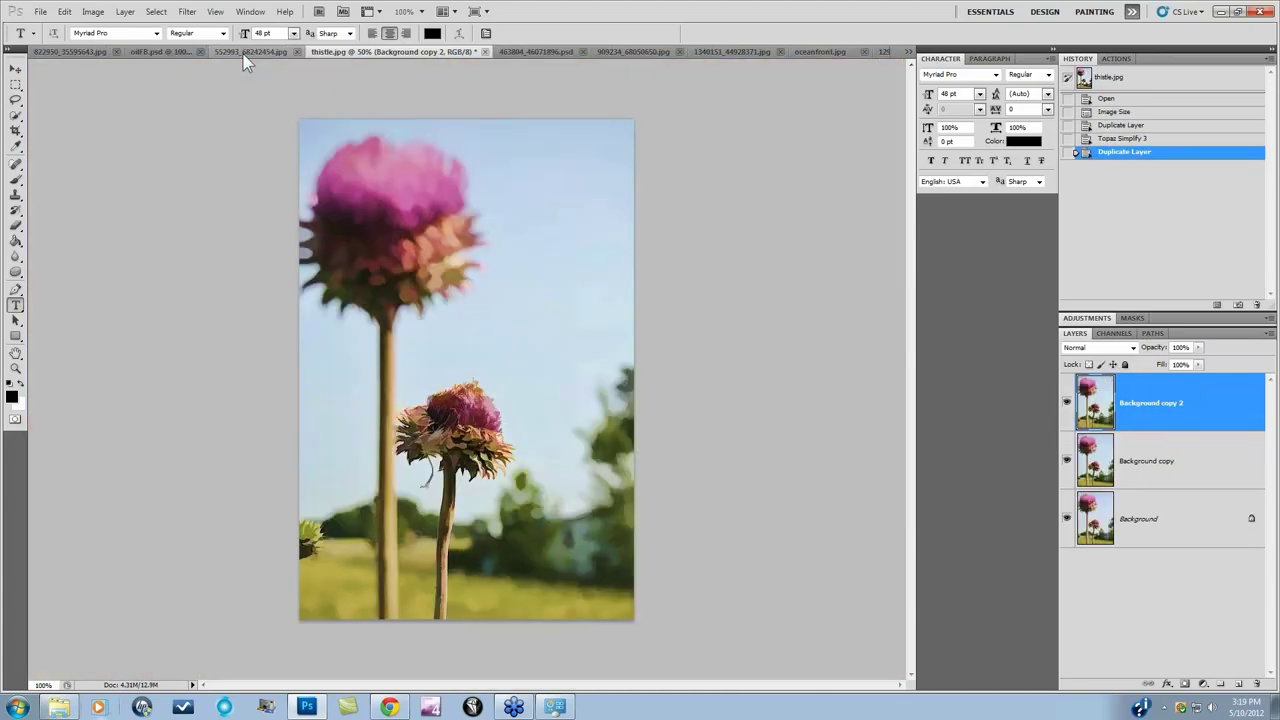
pyautogui.click(168, 51)
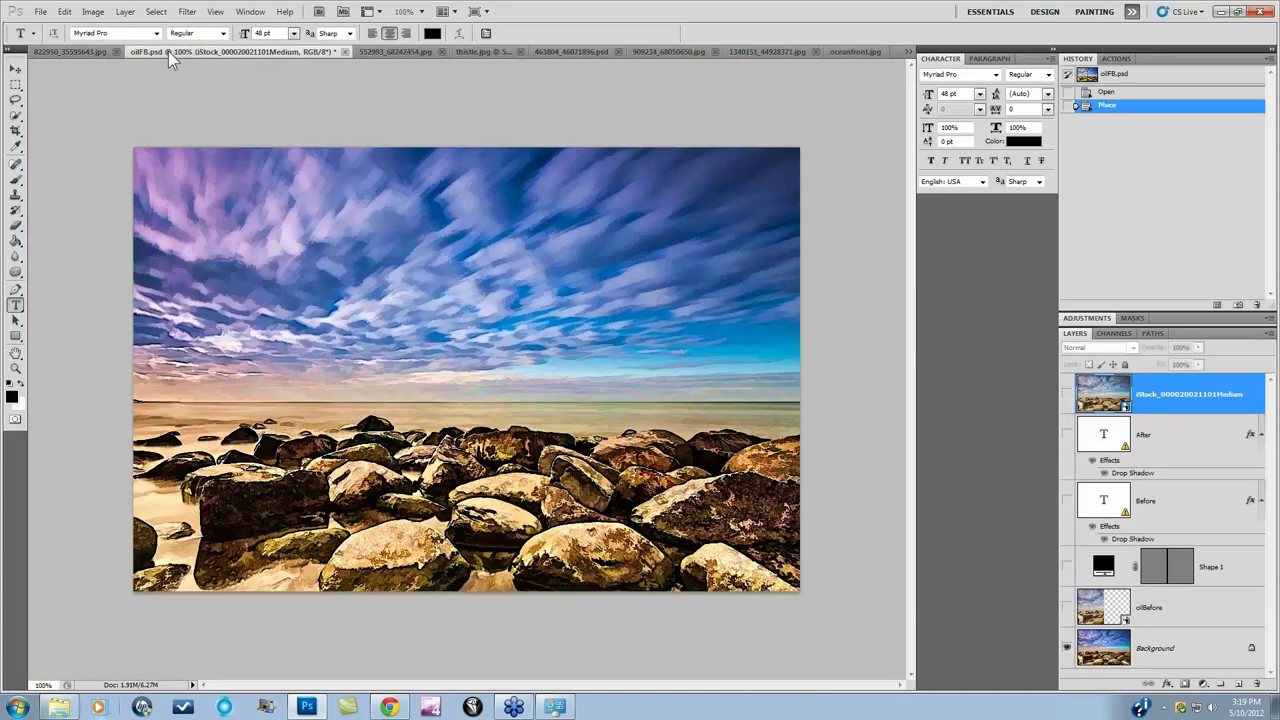
pyautogui.click(1067, 396)
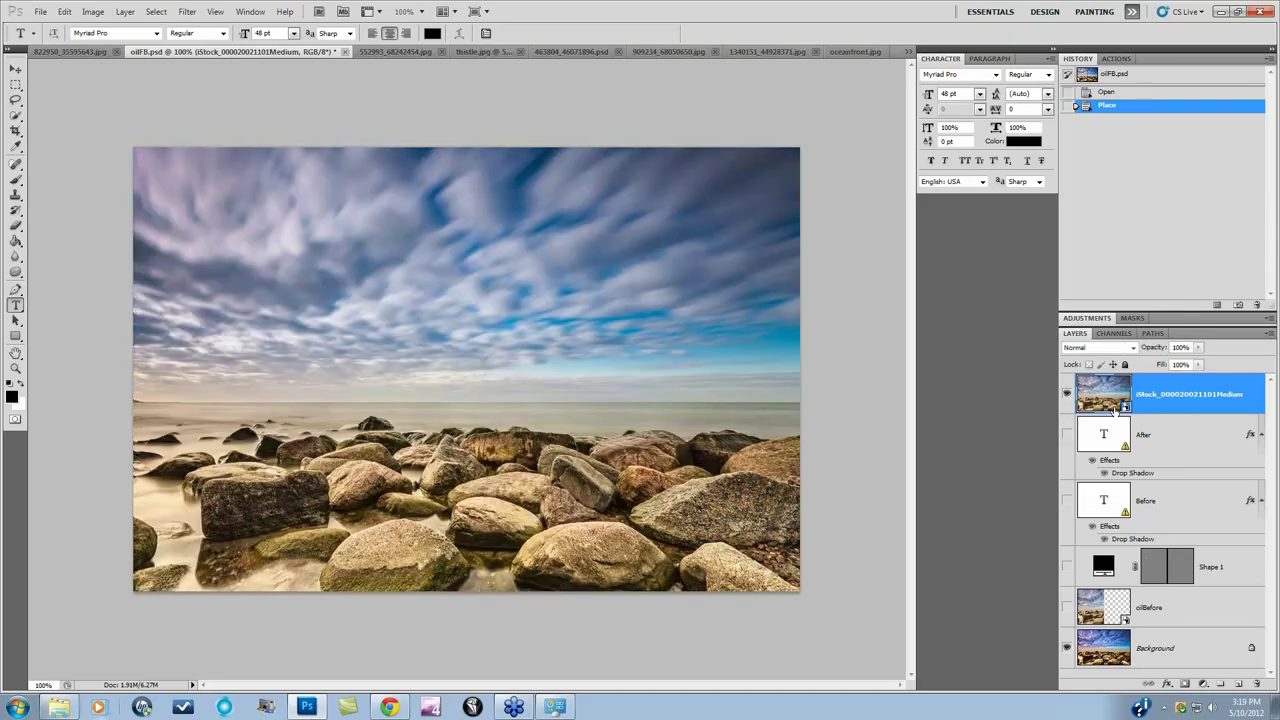
# Step: Duplicate the iStock photo layer and launch Topaz Simplify 3 on the copy
pyautogui.moveTo(1180, 398); pyautogui.dragTo(1240, 684)
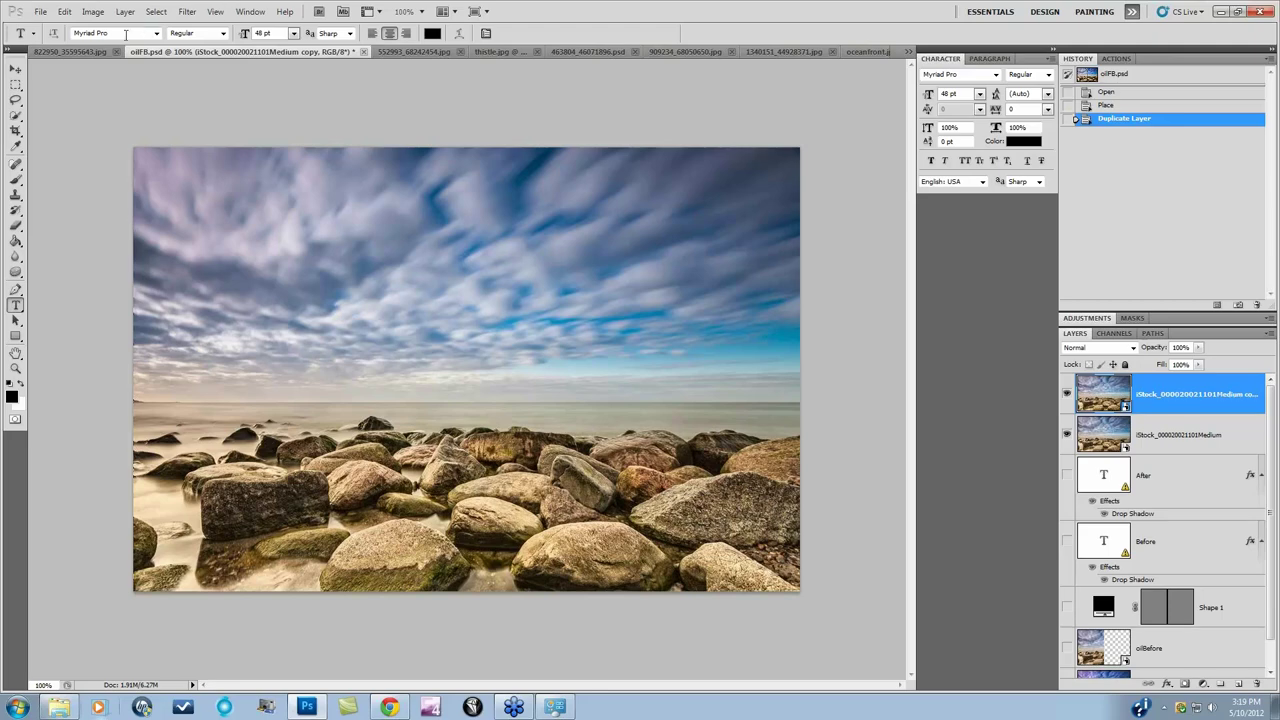
pyautogui.click(186, 12)
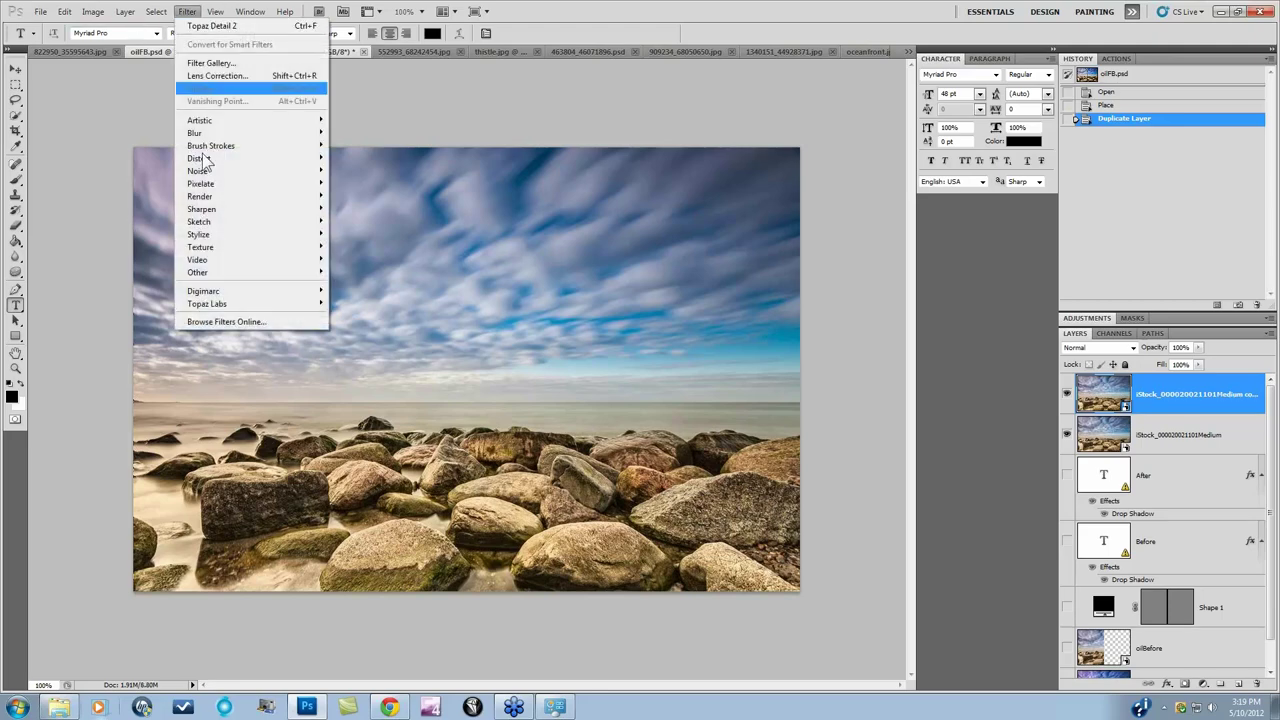
pyautogui.moveTo(242, 304)
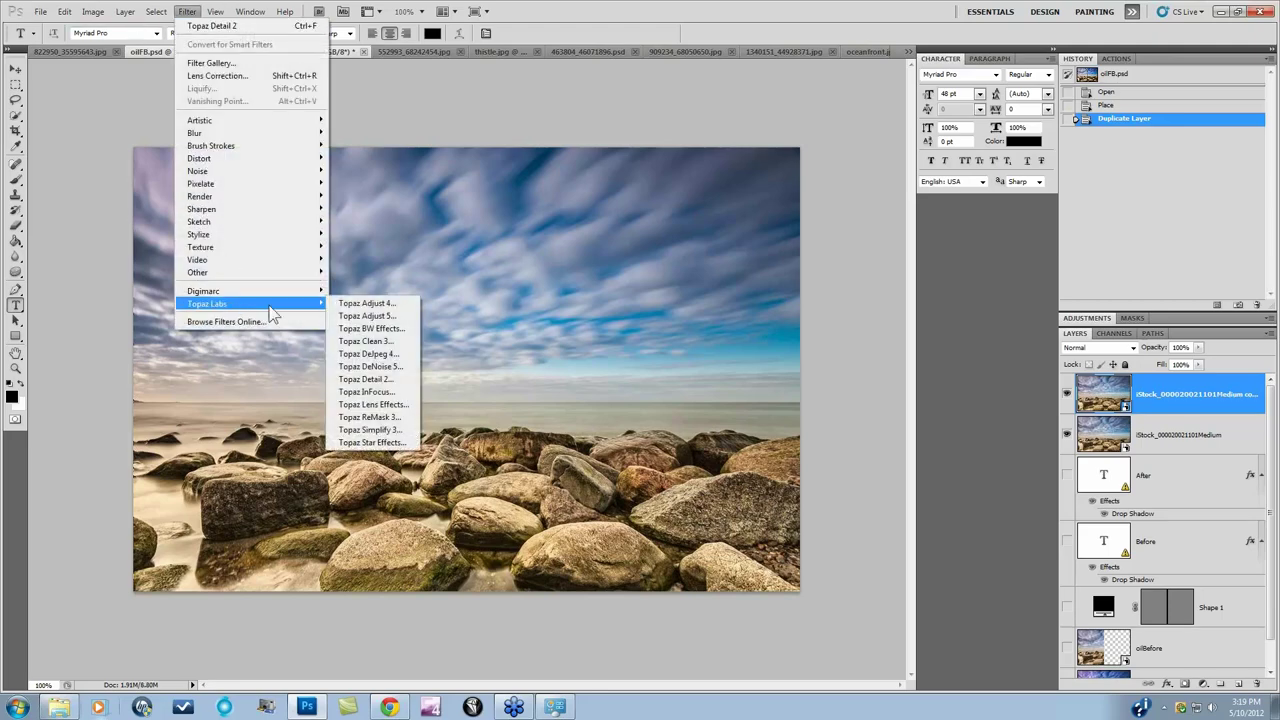
pyautogui.click(390, 430)
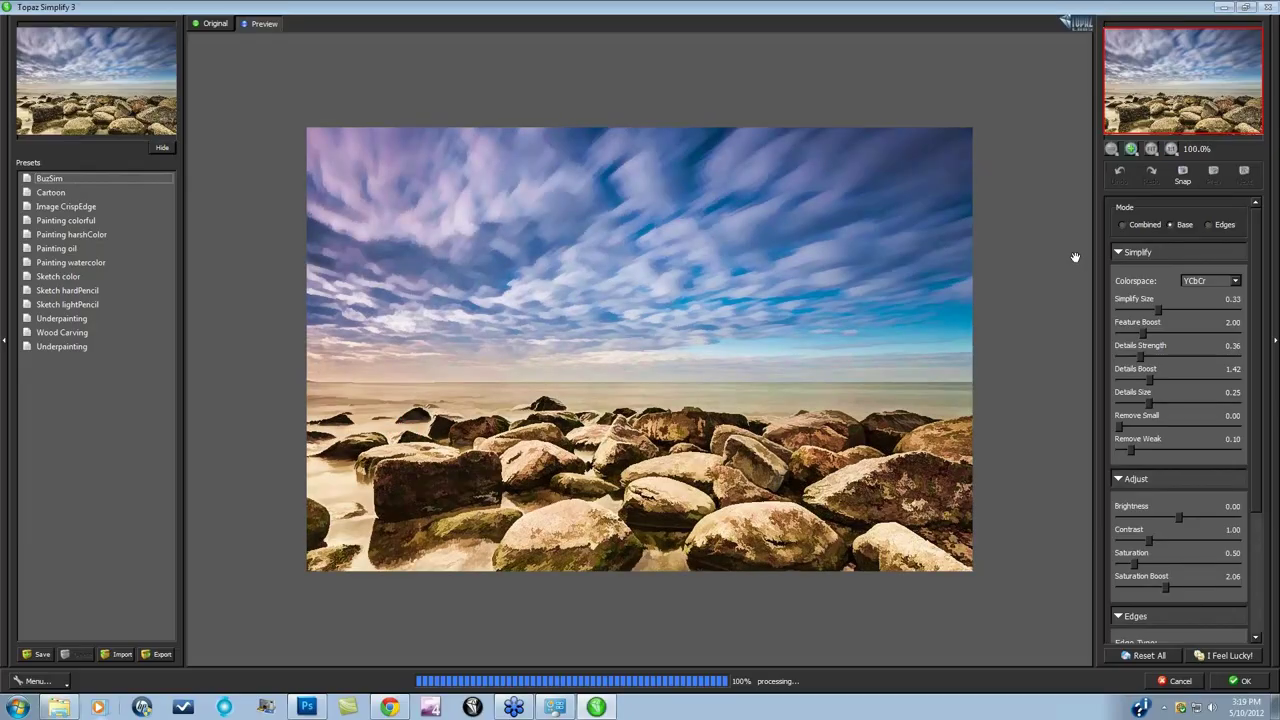
# Step: Reset Simplify, set RGB colorspace, compare the Painting colorful and harshColor presets, and settle on Painting oil
pyautogui.click(1141, 655)
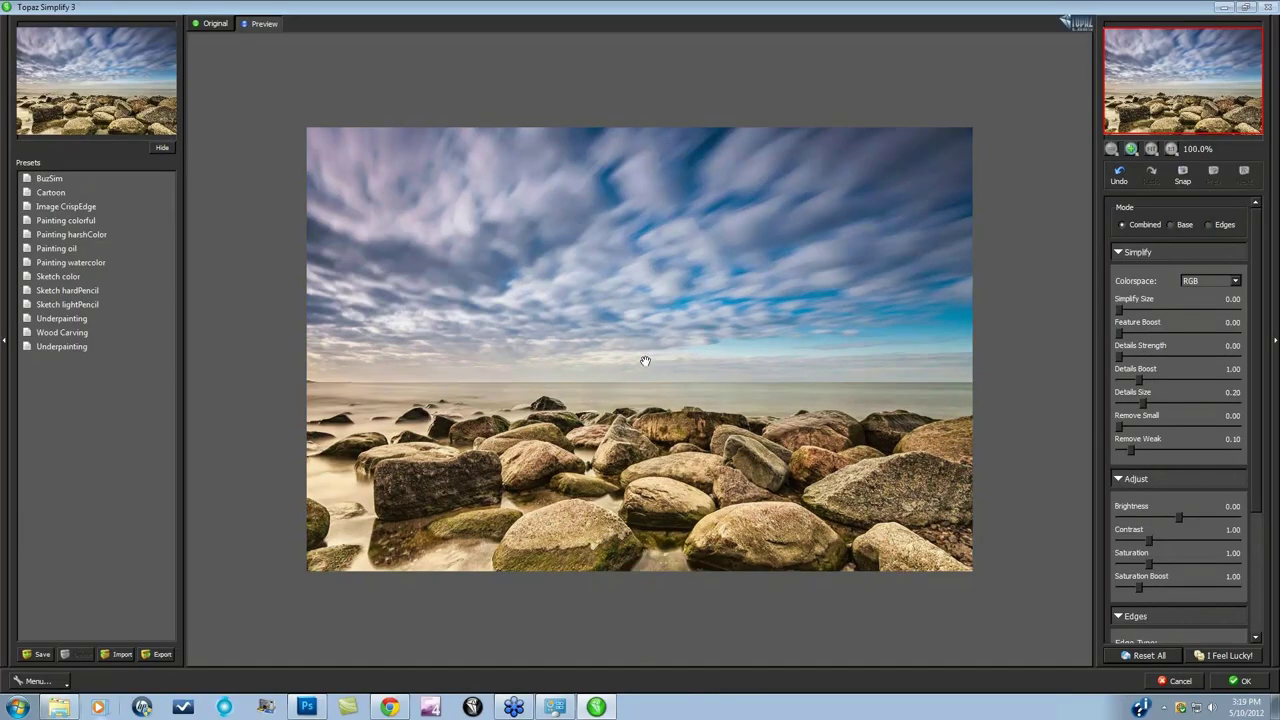
pyautogui.click(89, 251)
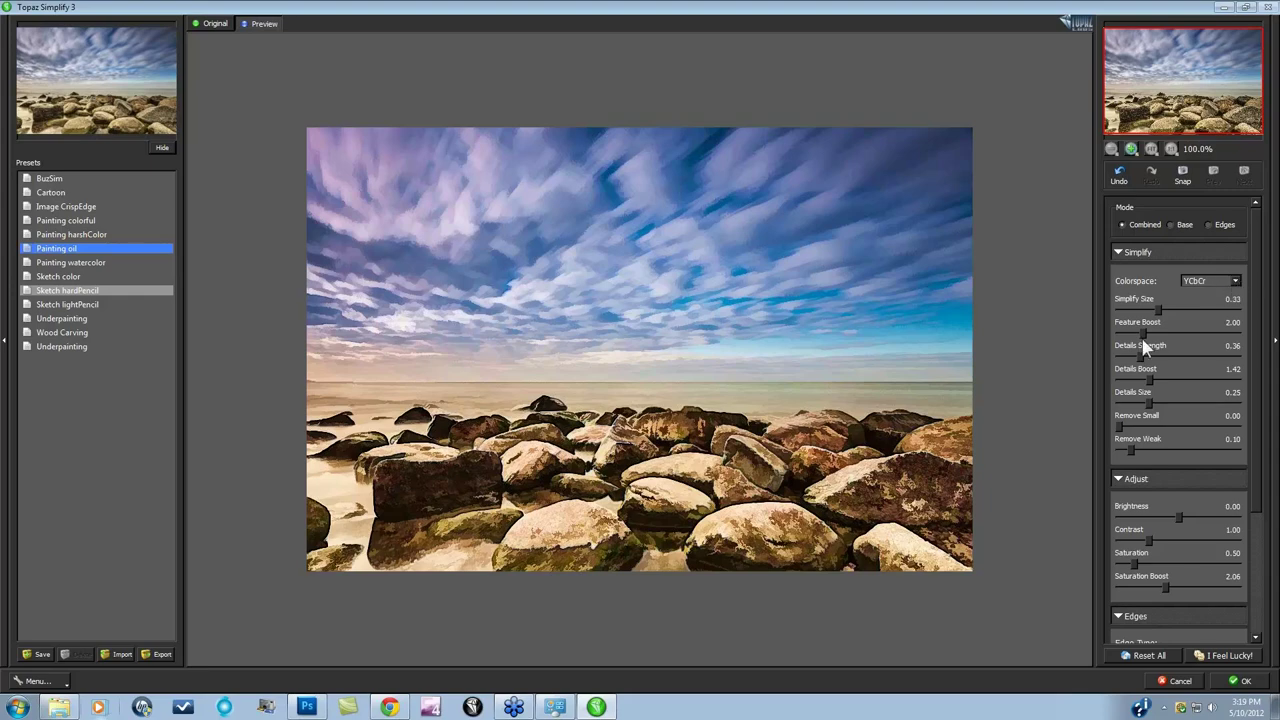
pyautogui.click(785, 404)
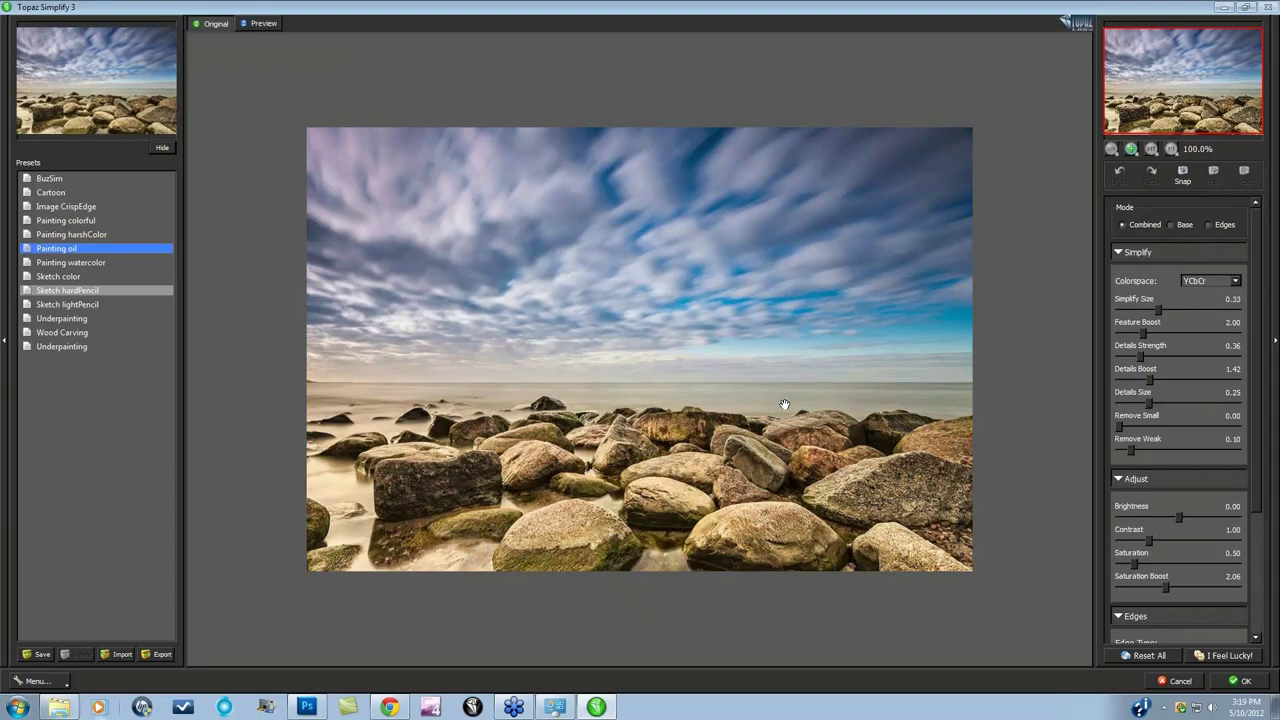
pyautogui.click(1234, 282)
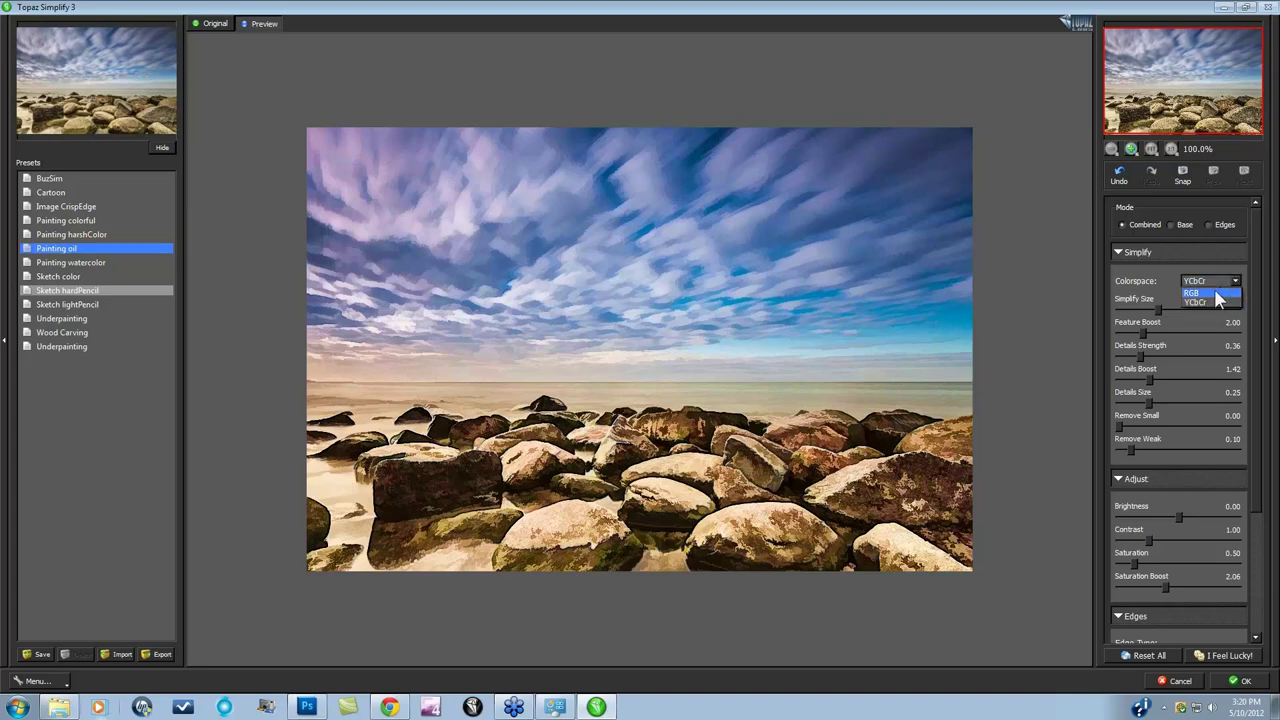
pyautogui.click(1214, 289)
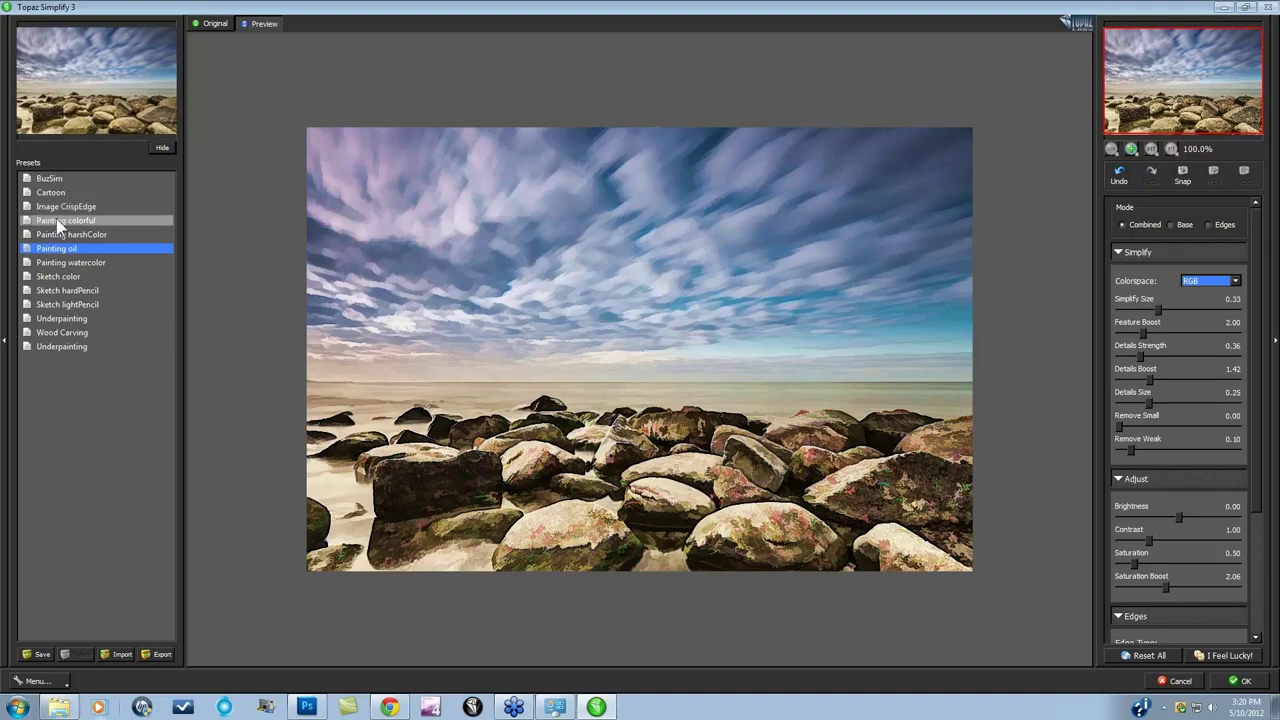
pyautogui.click(58, 221)
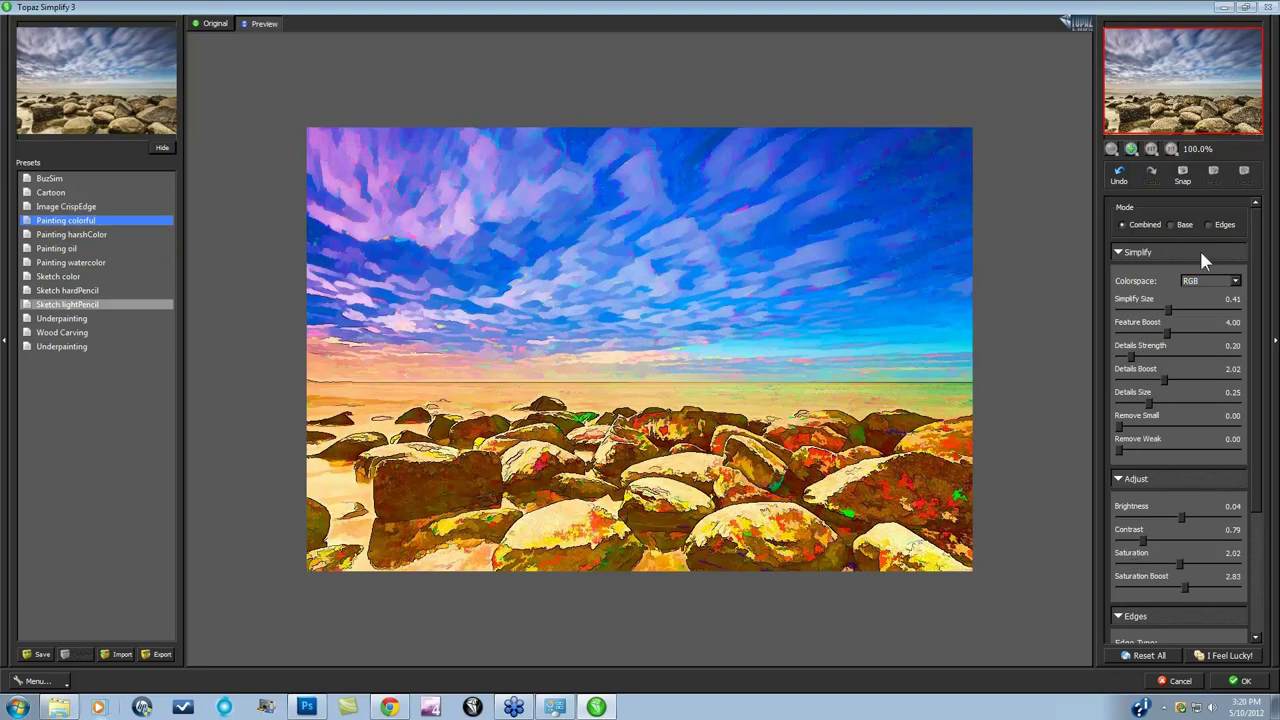
pyautogui.click(68, 236)
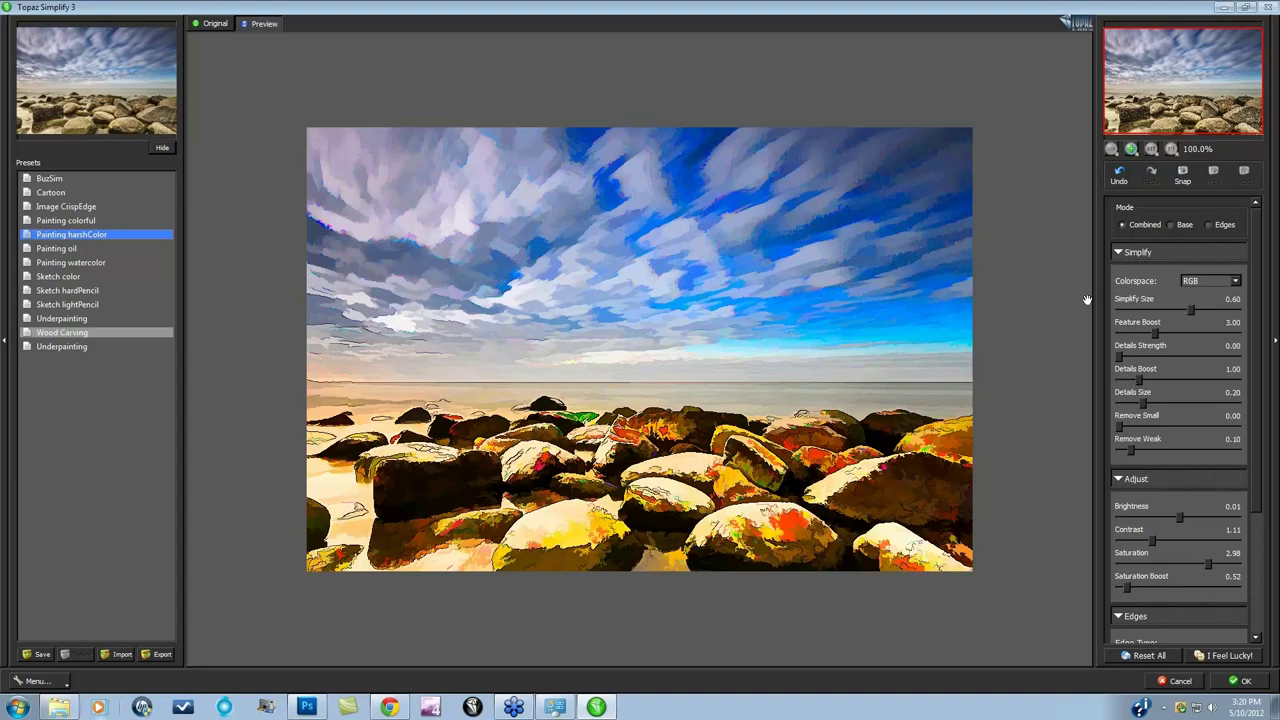
pyautogui.click(64, 250)
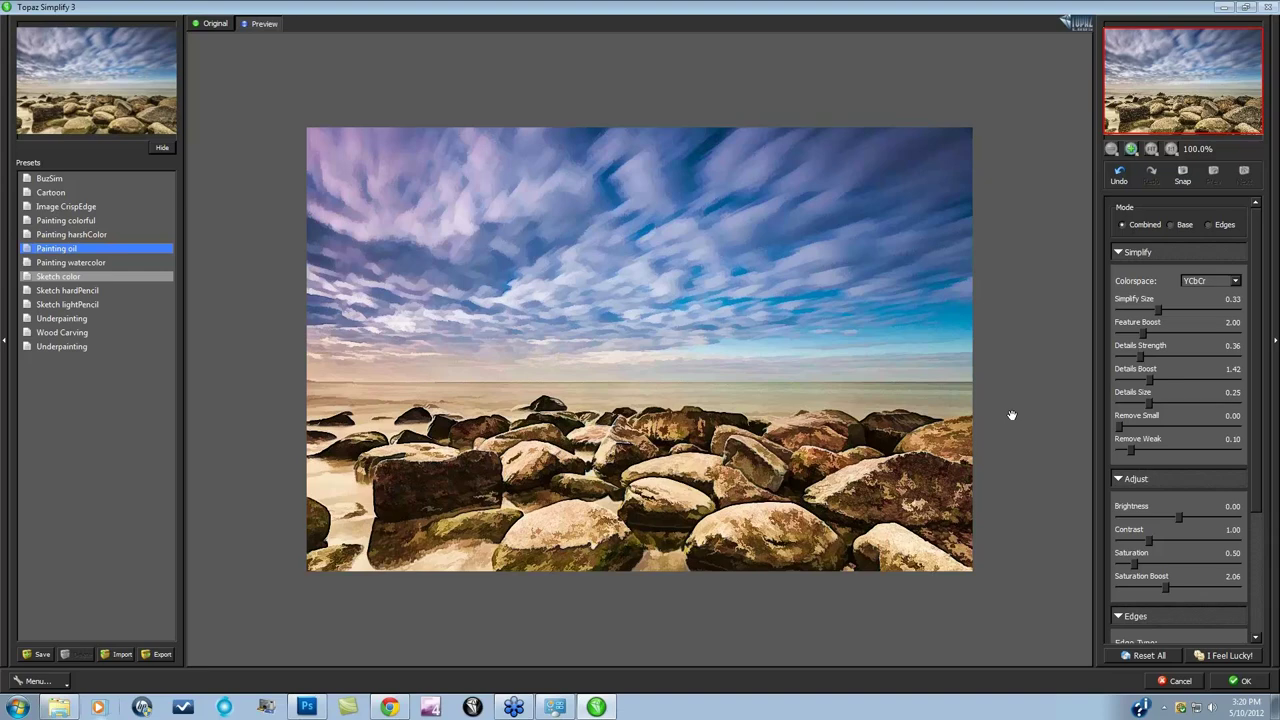
pyautogui.moveTo(1011, 415)
pyautogui.mouseDown()
pyautogui.moveTo(543, 391)
pyautogui.moveTo(691, 114)
pyautogui.moveTo(783, 131)
pyautogui.moveTo(1070, 427)
pyautogui.mouseUp()
# Step: Apply the Simplify effect, undo it in History, and reopen Topaz Simplify 3 on the layer copy
pyautogui.click(1245, 681)
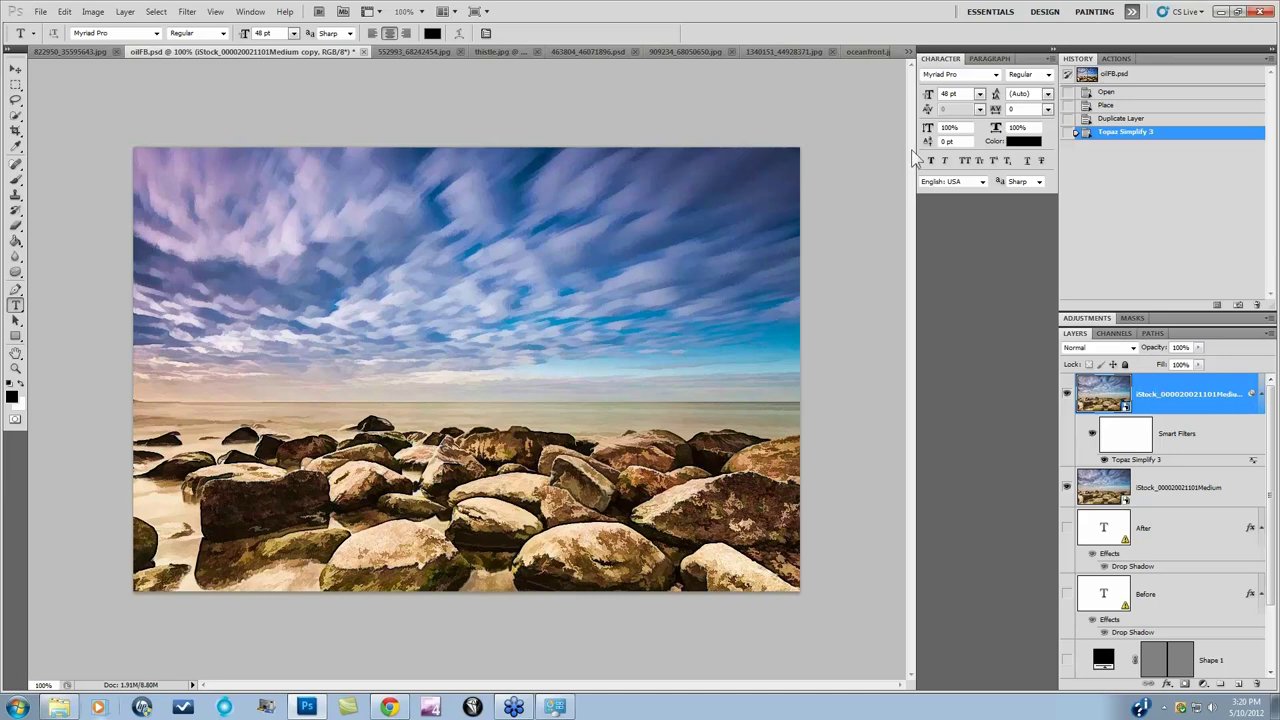
pyautogui.click(1112, 118)
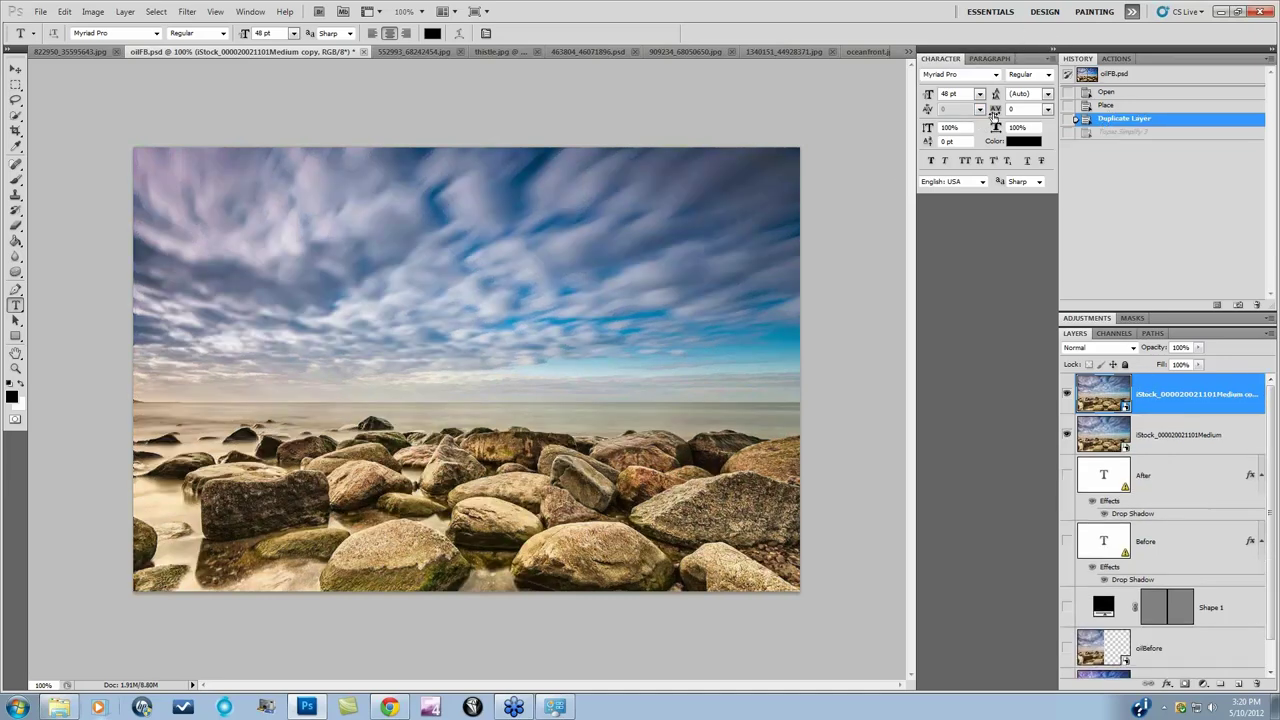
pyautogui.click(187, 11)
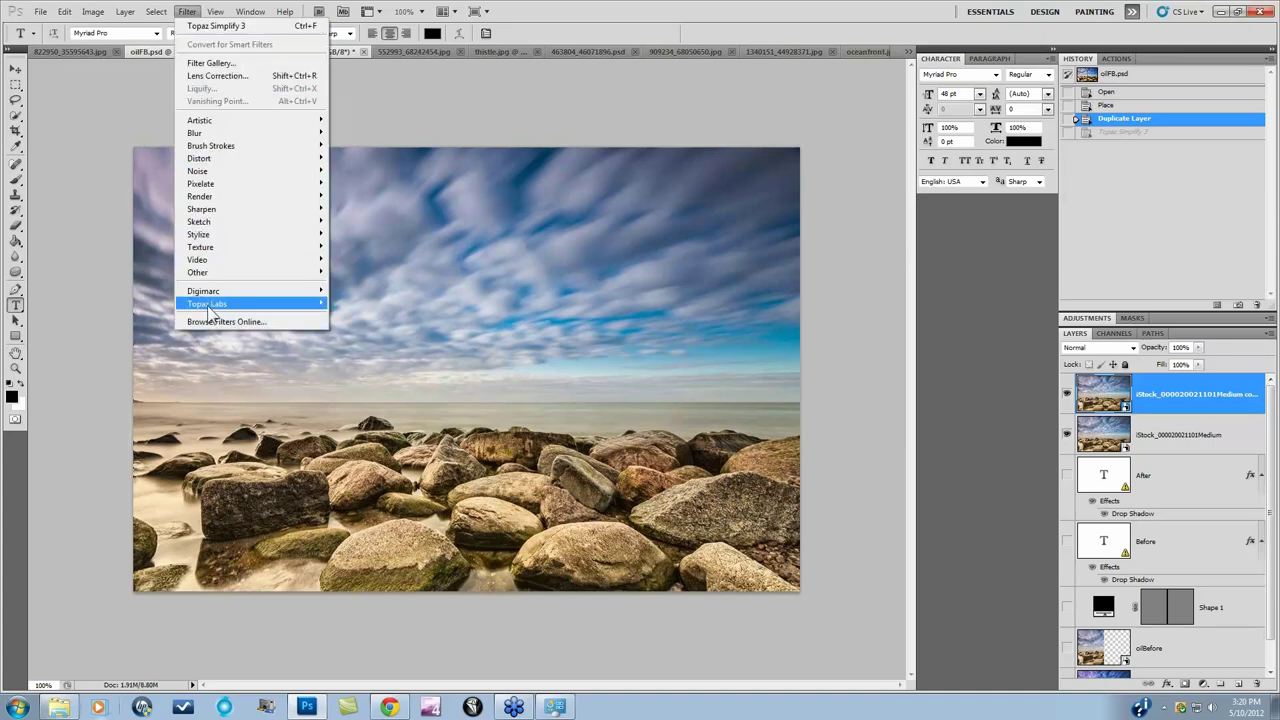
pyautogui.moveTo(274, 306)
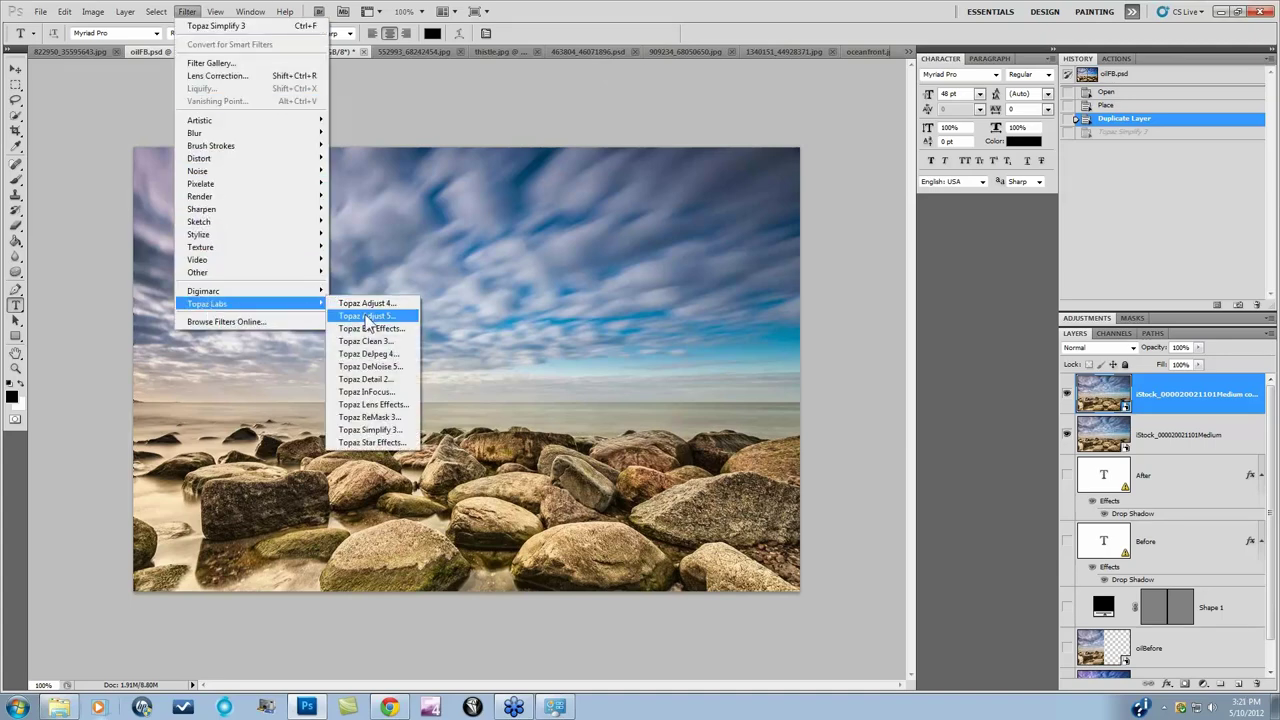
pyautogui.click(369, 429)
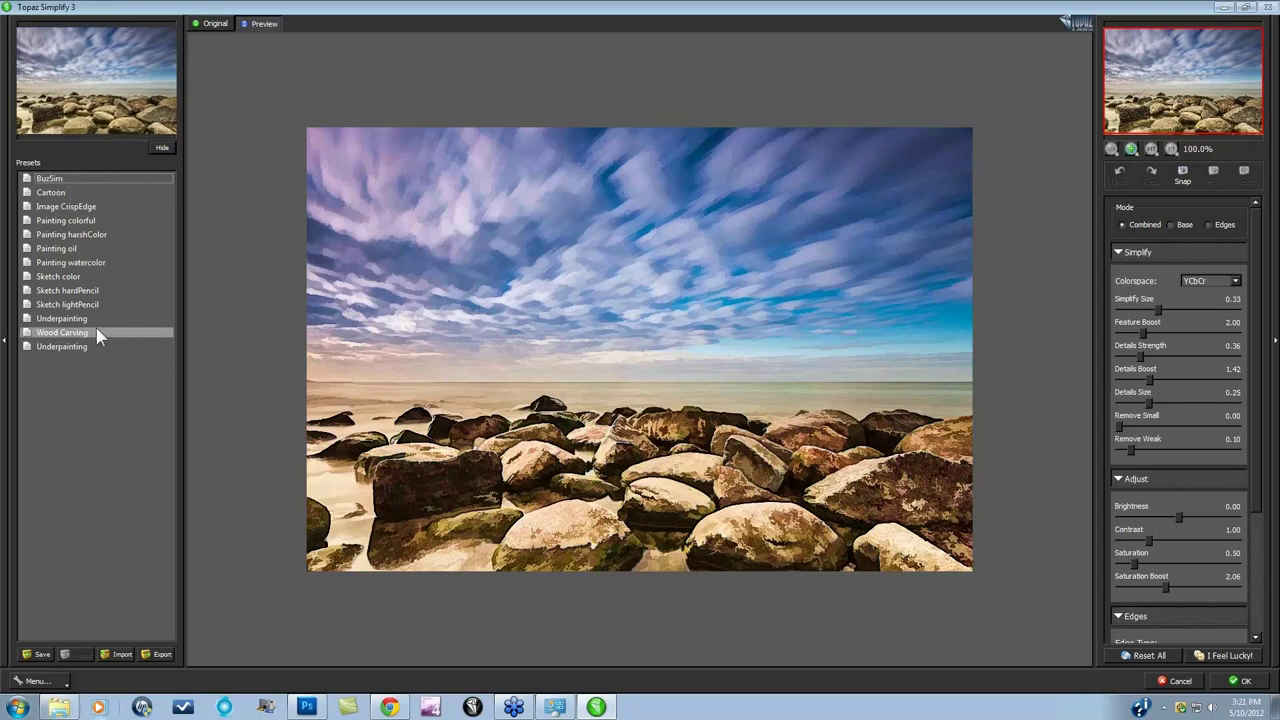
# Step: Try Sketch color and Wood Carving, apply Cartoon, then preview Base and then Edges-only outlines
pyautogui.click(82, 279)
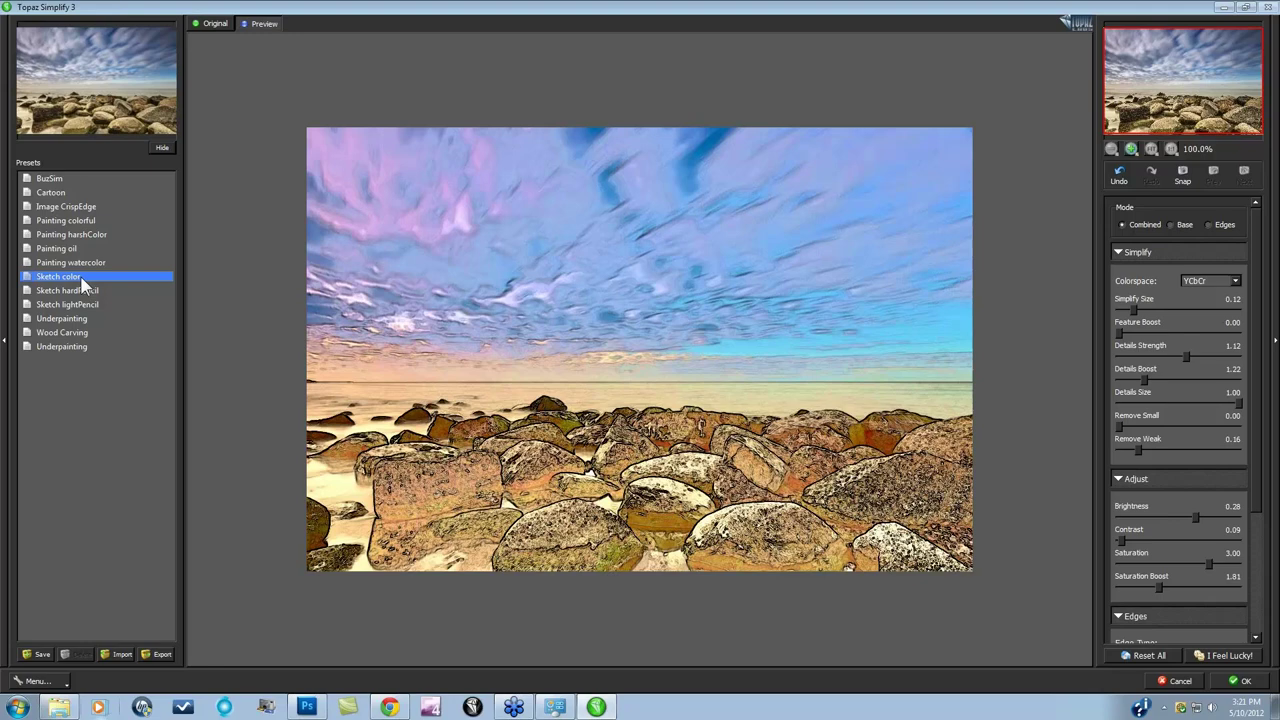
pyautogui.click(85, 333)
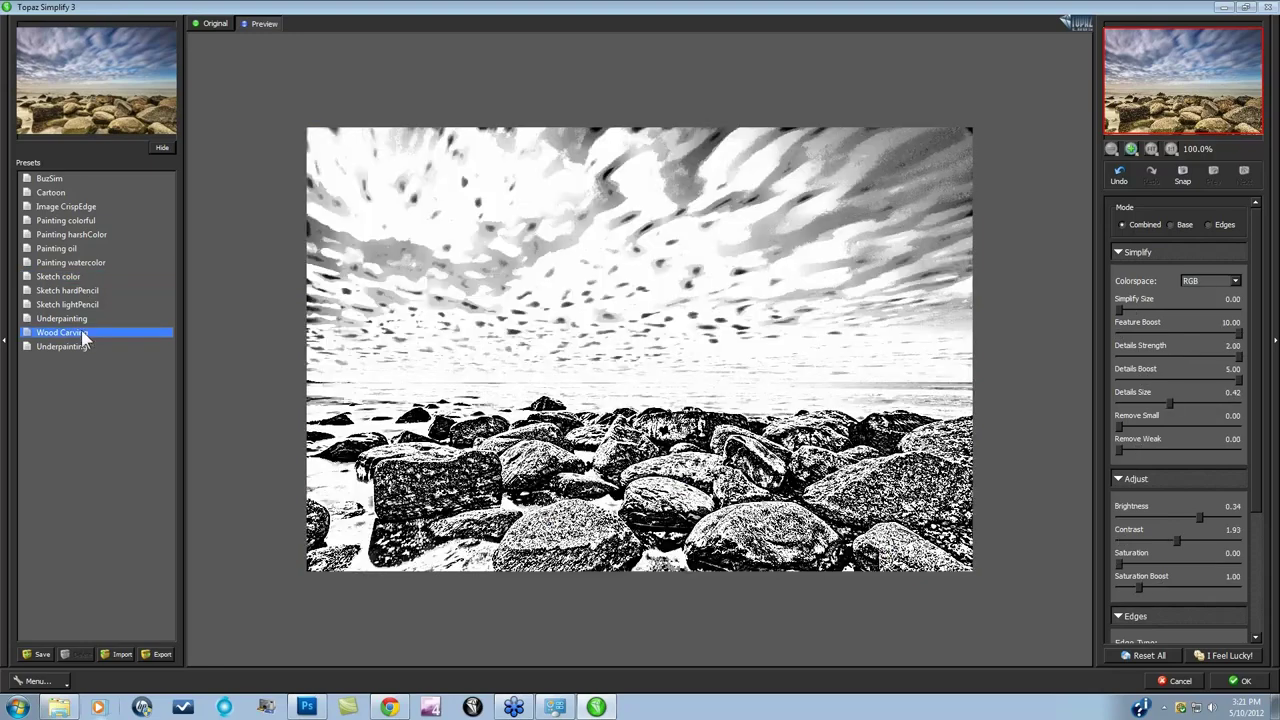
pyautogui.click(59, 193)
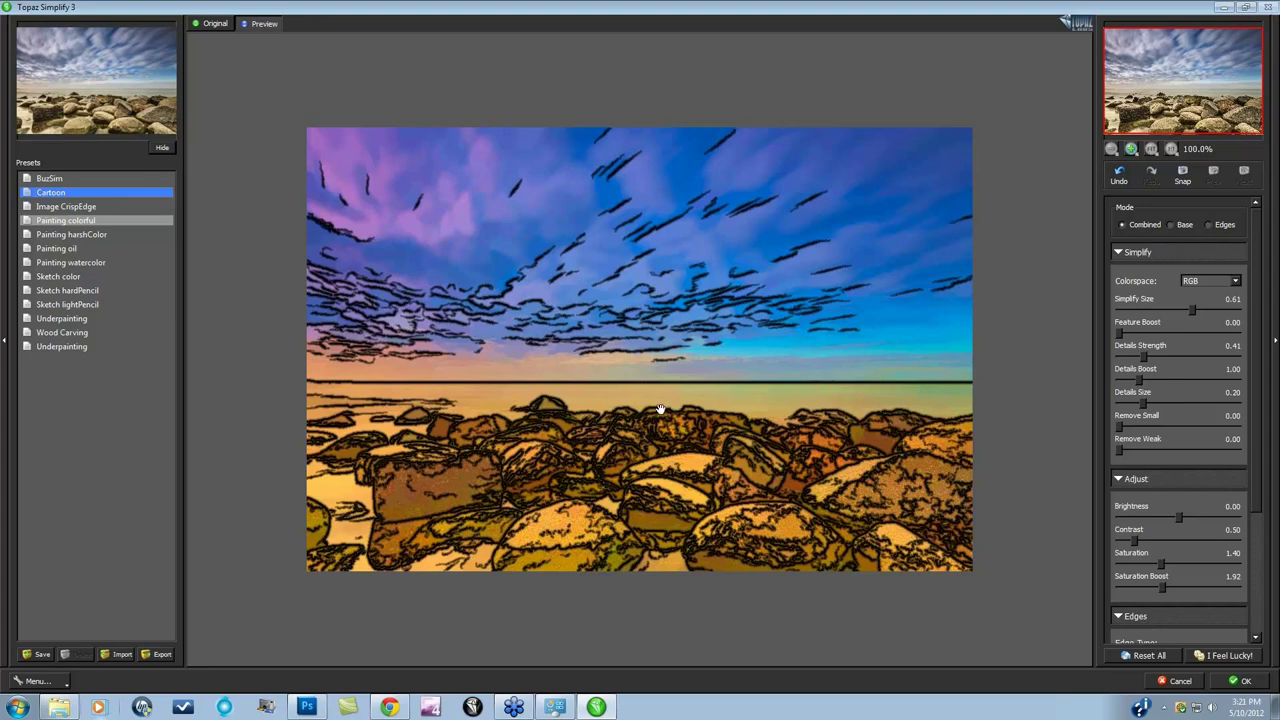
pyautogui.click(1172, 224)
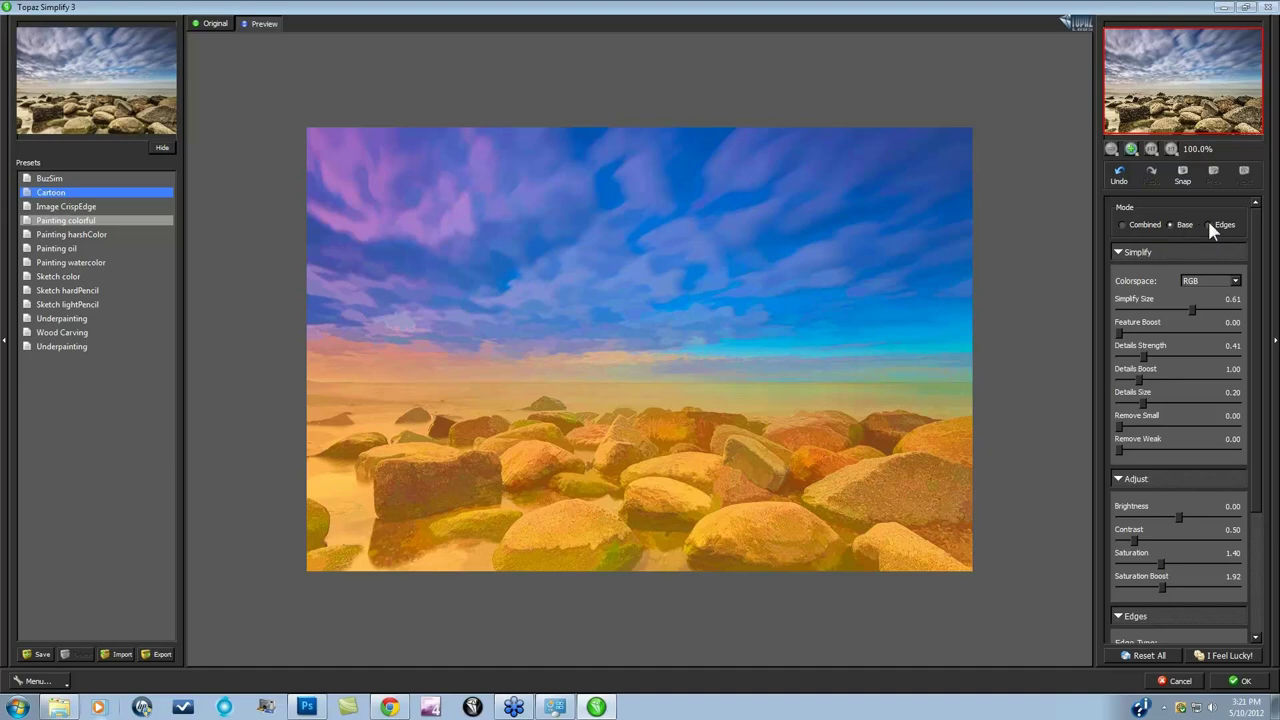
pyautogui.click(1209, 225)
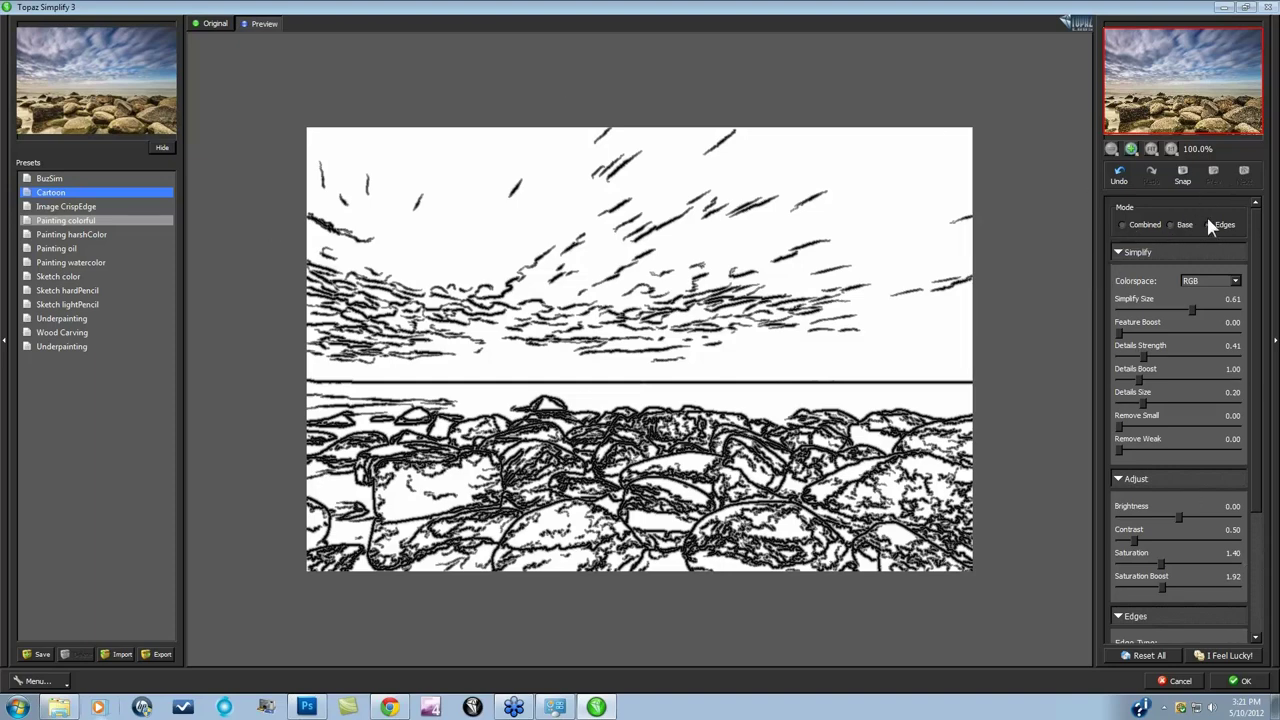
# Step: Apply the Painting oil preset and preview its Base and Edges modes separately
pyautogui.click(66, 252)
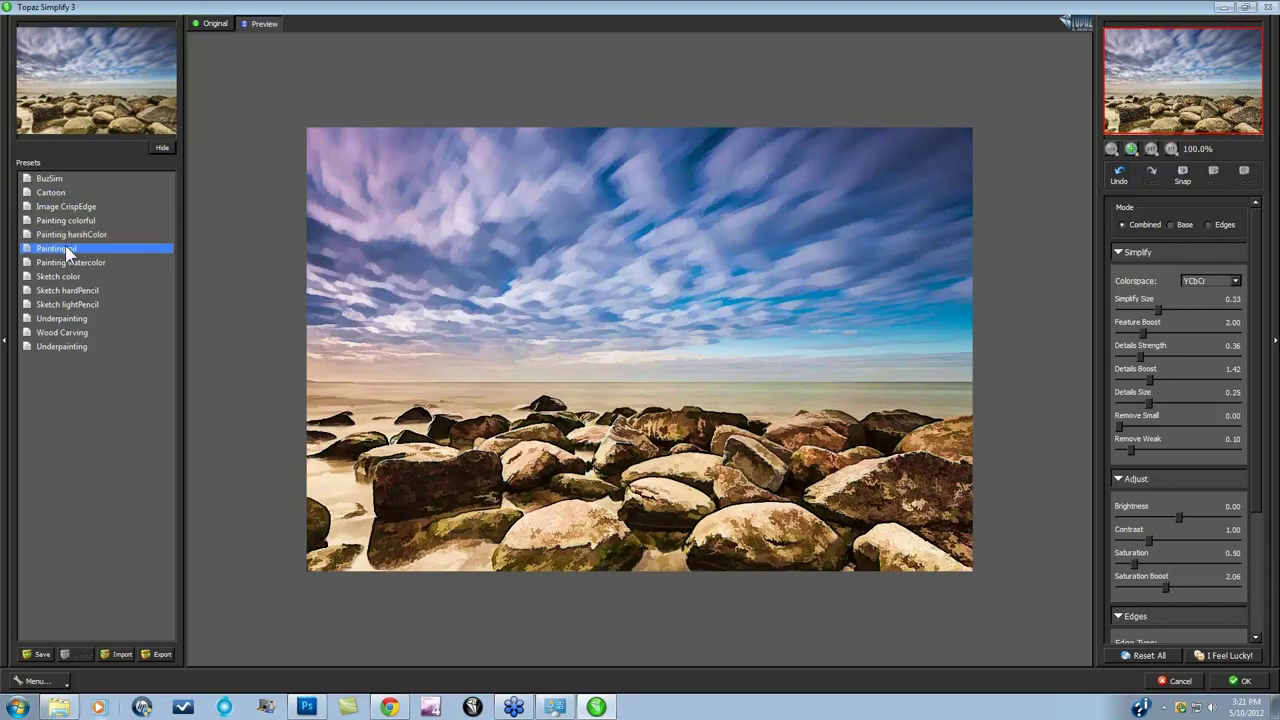
pyautogui.click(1172, 225)
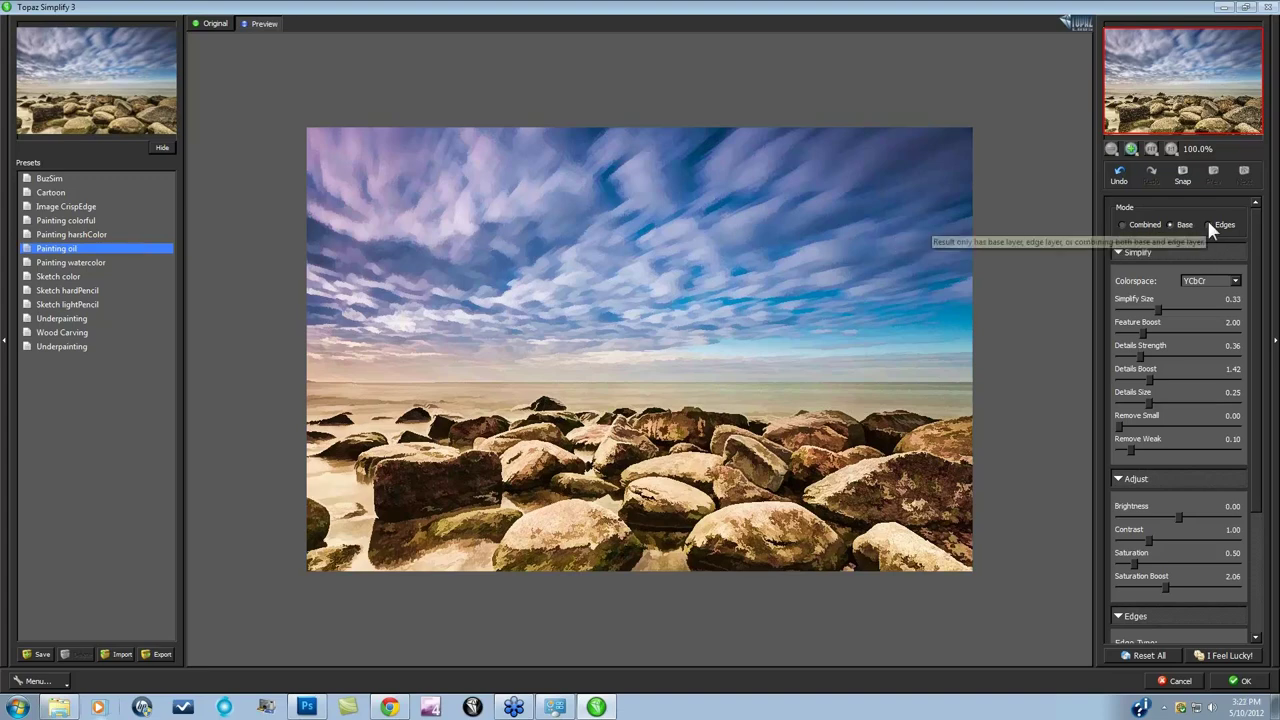
pyautogui.click(1210, 225)
# Step: Set Edge Type to Mono Edge - Normal, adjust Reduce Weak and Edge Strength, and view Combined
pyautogui.scroll(-3, 1262, 390)
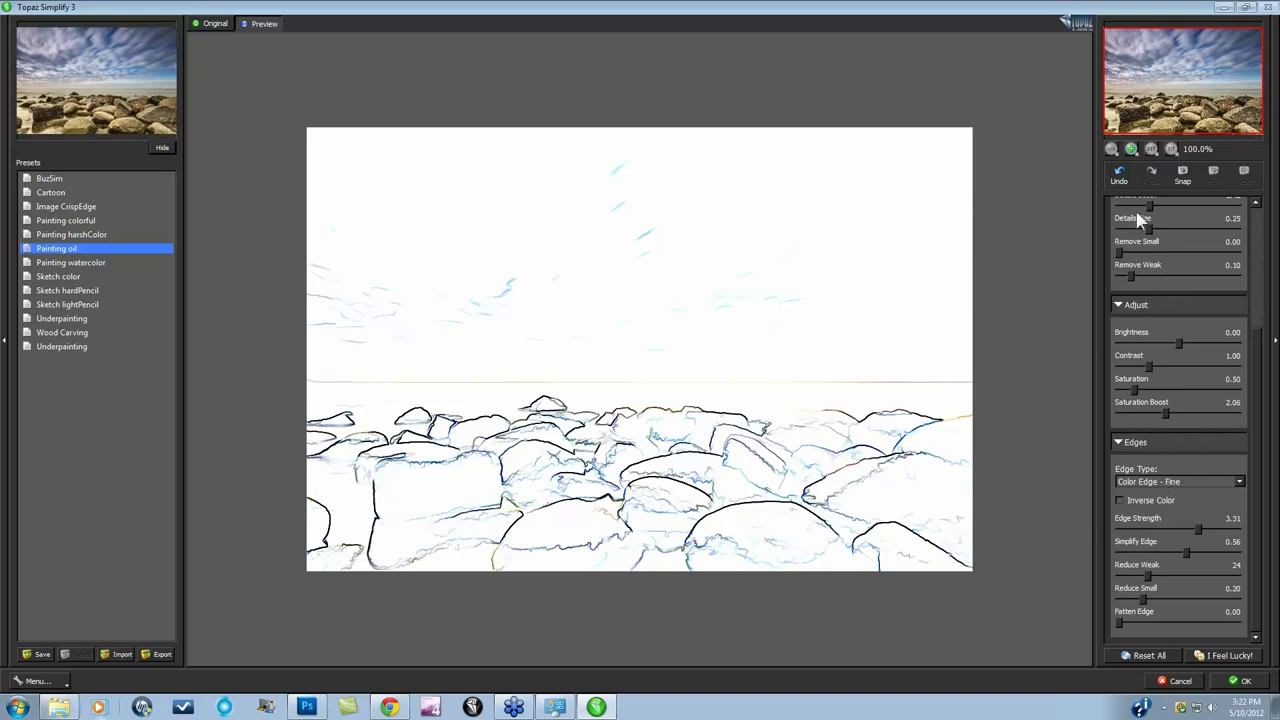
pyautogui.click(1240, 482)
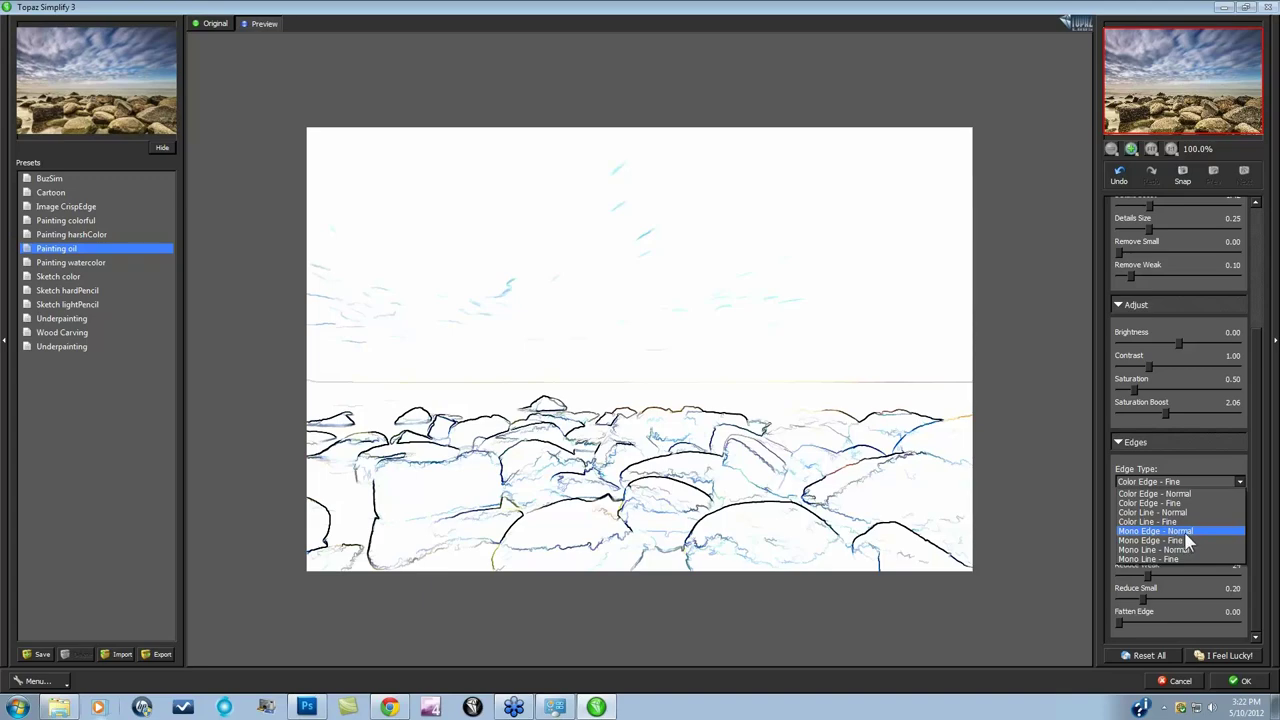
pyautogui.click(1186, 533)
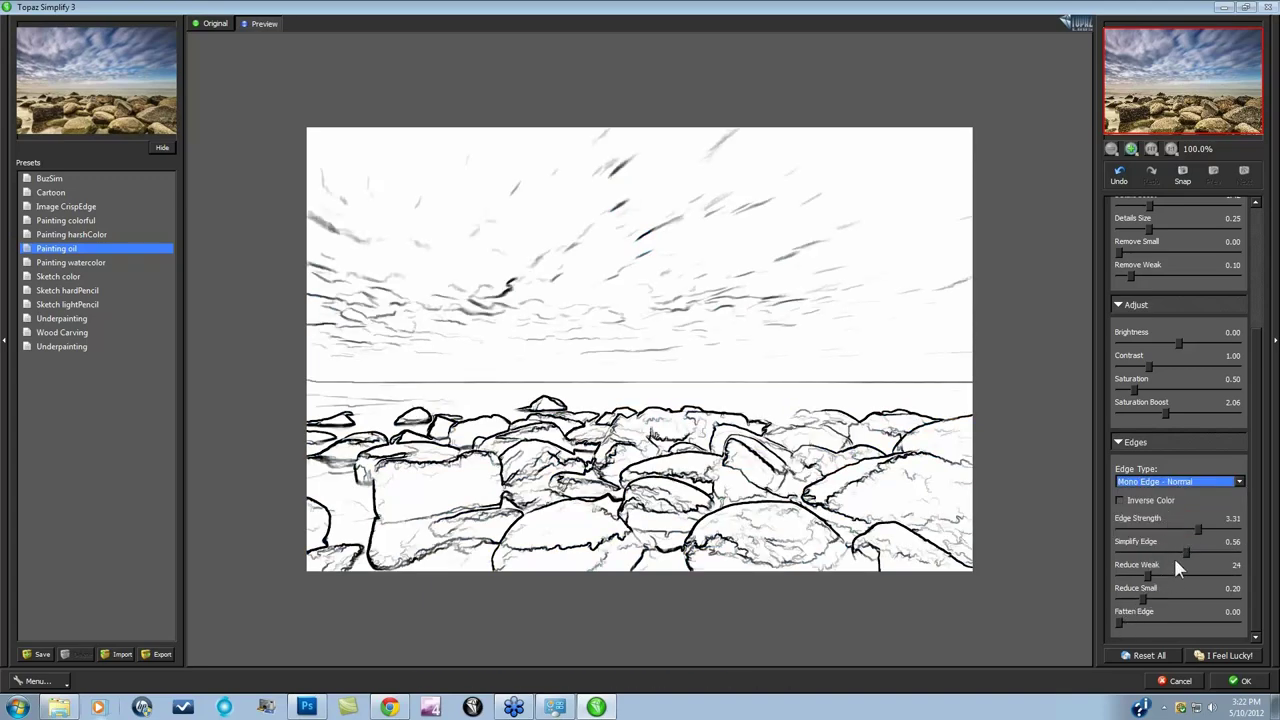
pyautogui.moveTo(1143, 577); pyautogui.dragTo(1137, 601)
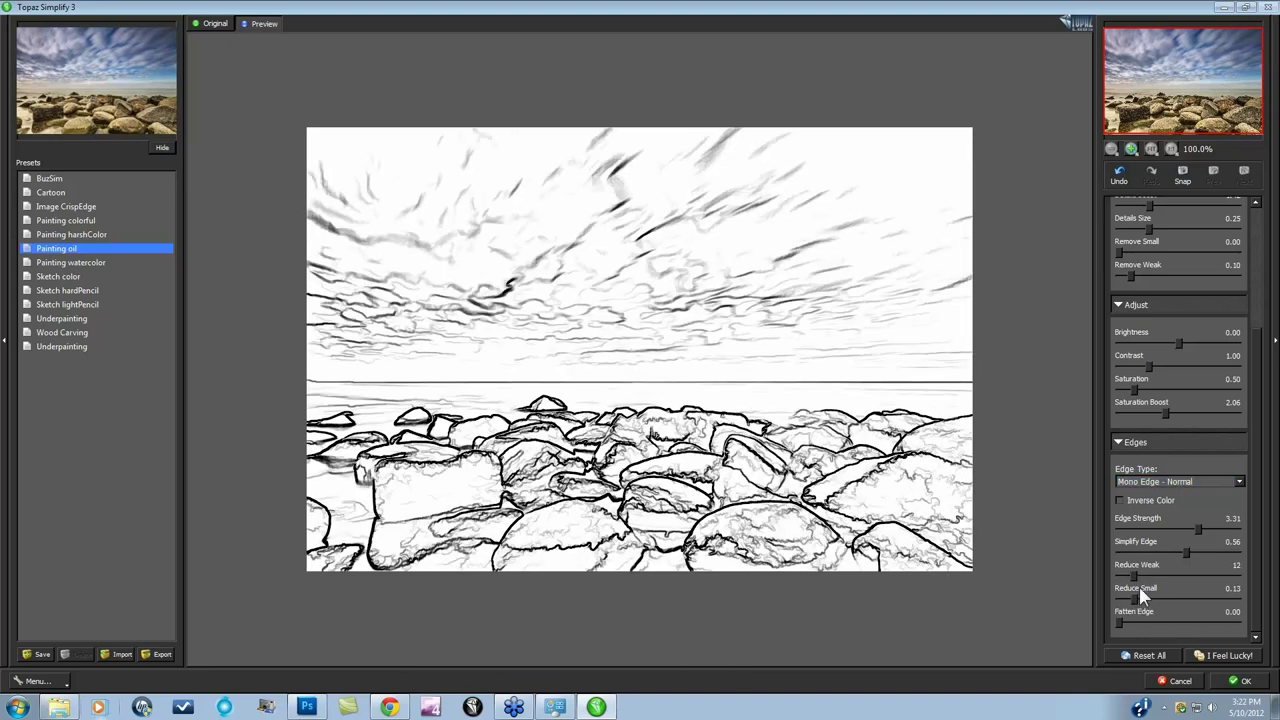
pyautogui.moveTo(1196, 526); pyautogui.dragTo(1152, 558)
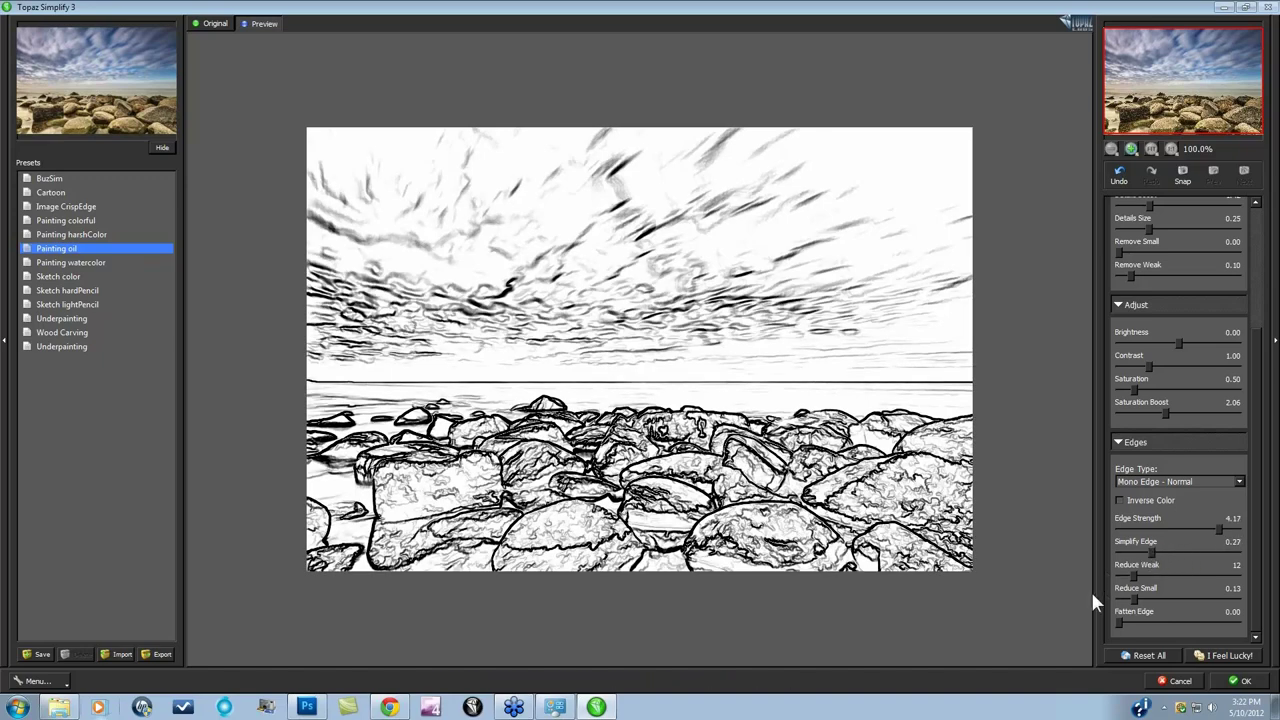
pyautogui.moveTo(1260, 371); pyautogui.dragTo(1260, 223)
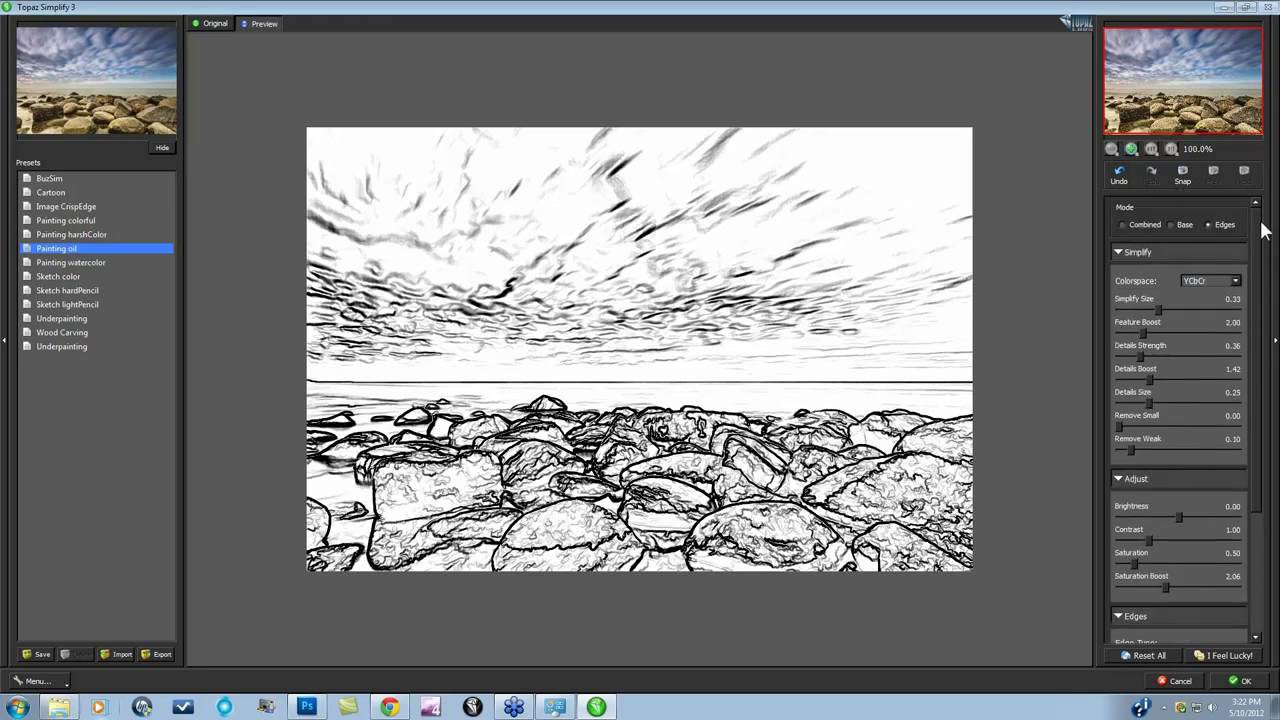
pyautogui.click(1122, 225)
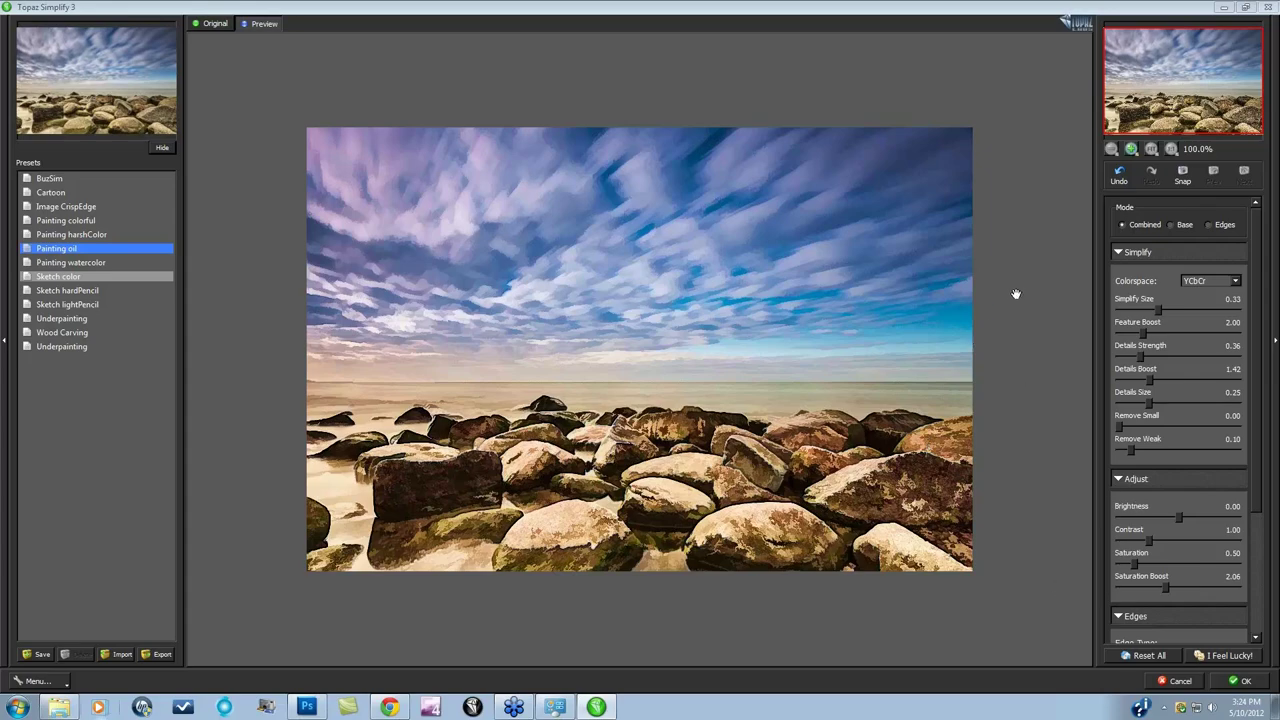
# Step: Accept the Simplify settings and launch Topaz Detail 2 from the Topaz Labs filters
pyautogui.click(1248, 684)
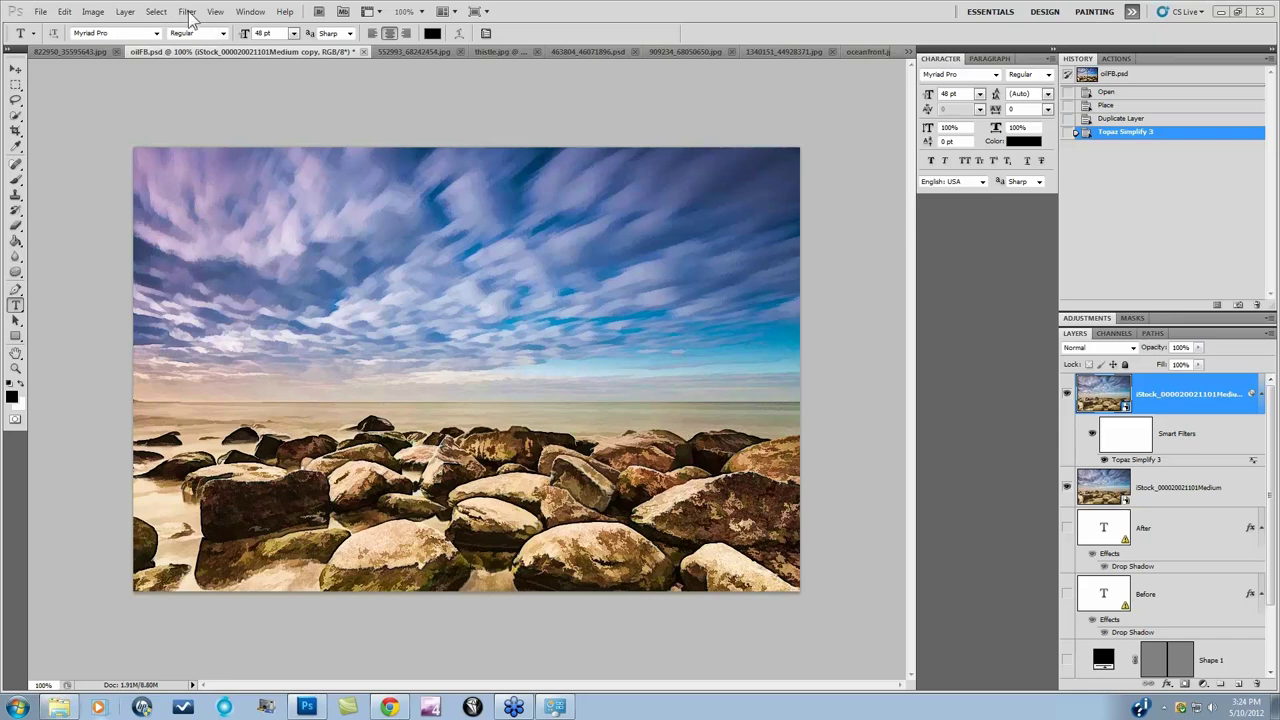
pyautogui.click(188, 12)
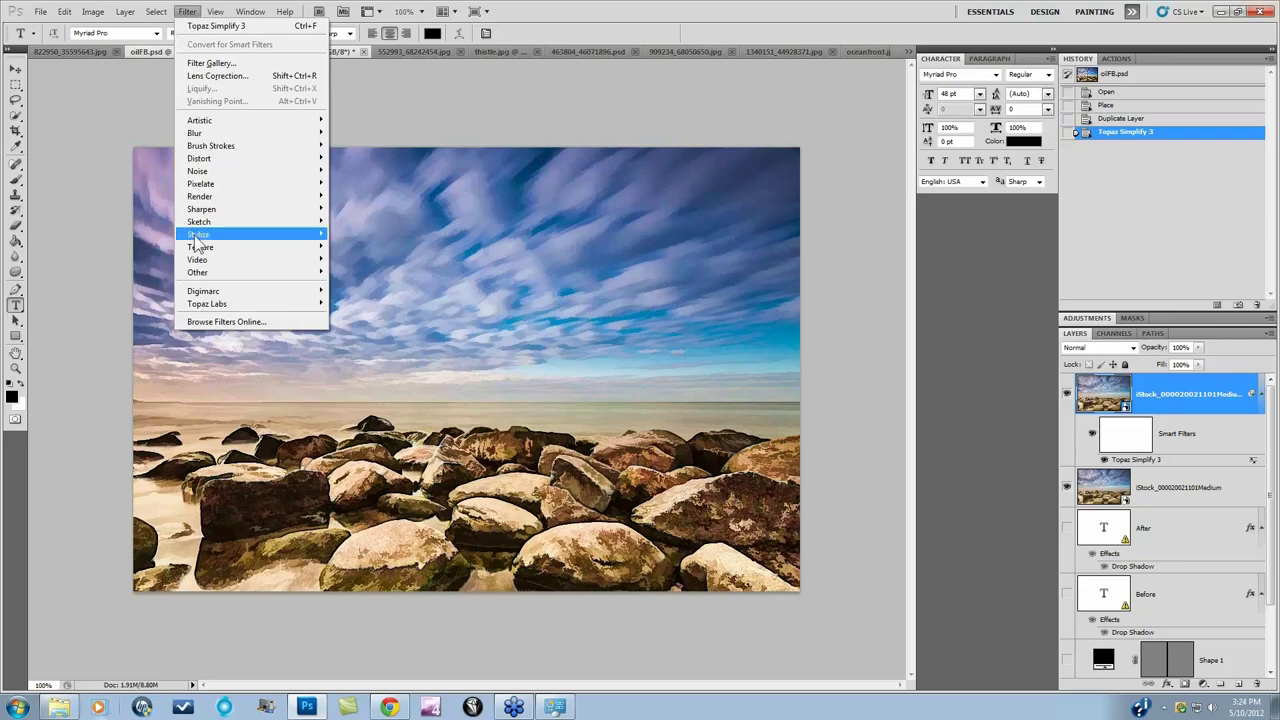
pyautogui.moveTo(228, 310)
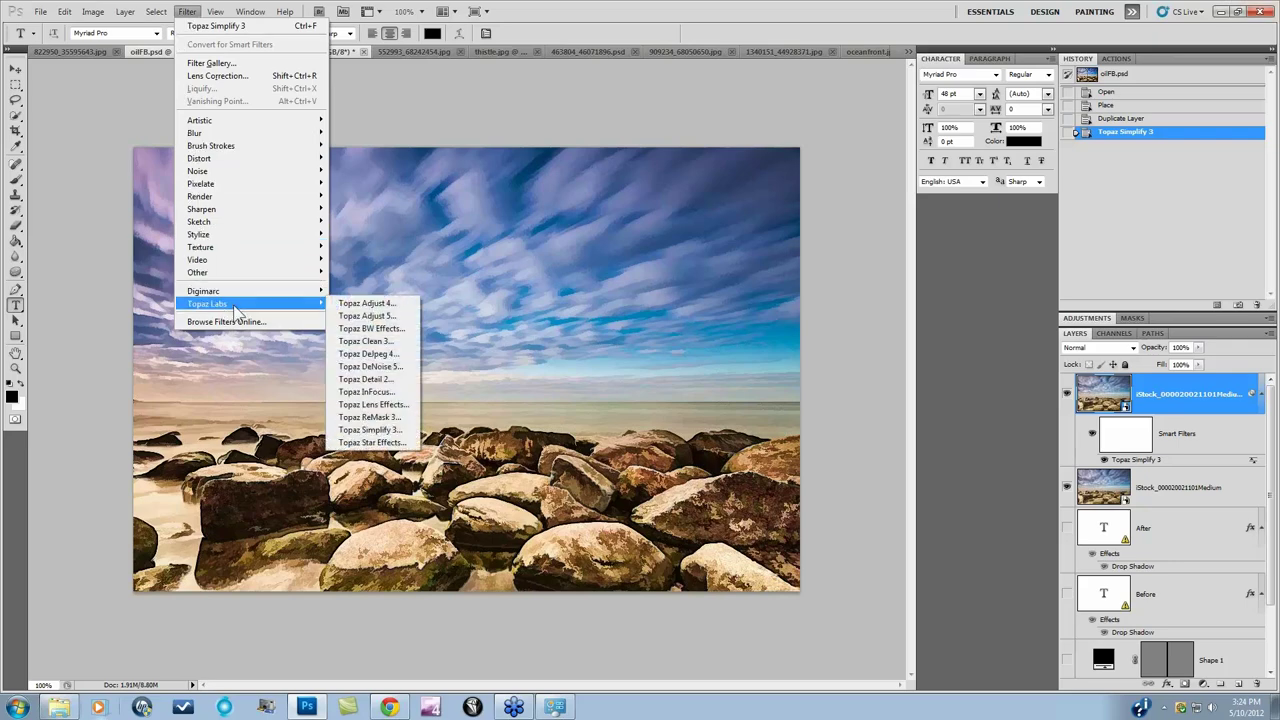
pyautogui.click(368, 380)
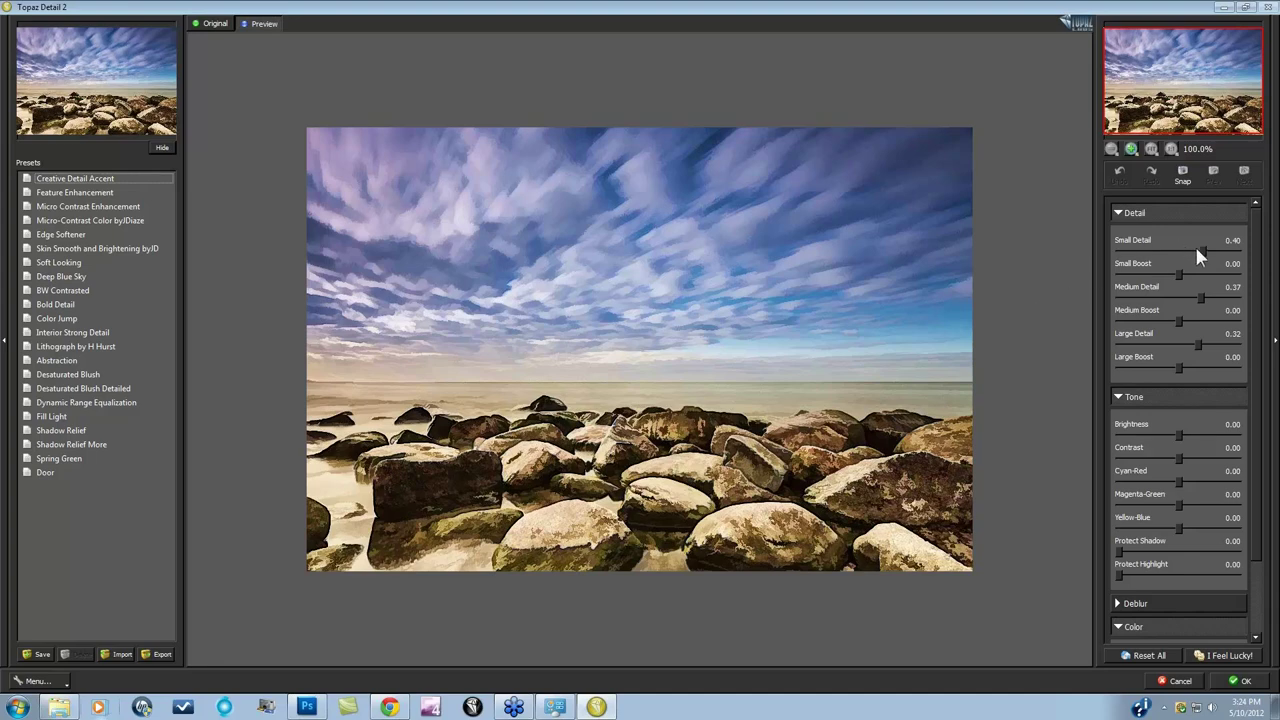
# Step: Reset every Topaz Detail 2 slider to 0.00
pyautogui.click(1146, 655)
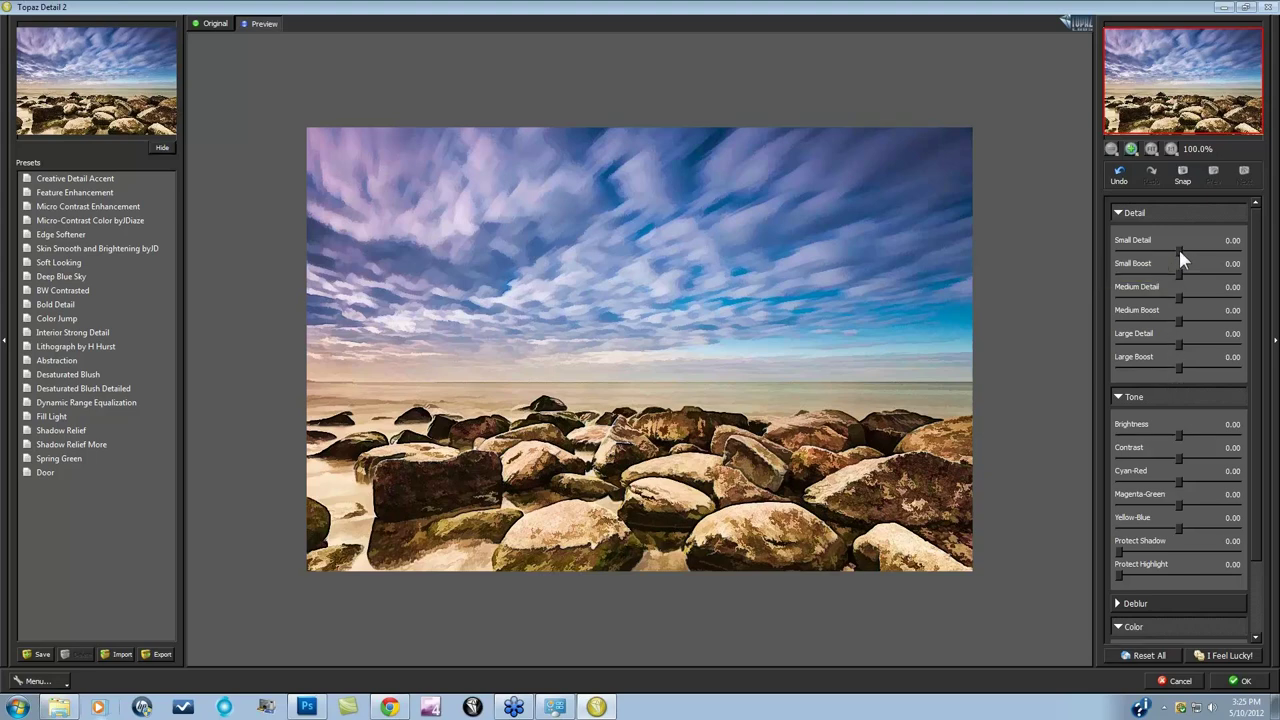
# Step: Set Small Detail 0.54, Medium Detail 0.50 and Large Detail 0.57, with slight medium and large boosts
pyautogui.moveTo(1179, 250); pyautogui.dragTo(1203, 251)
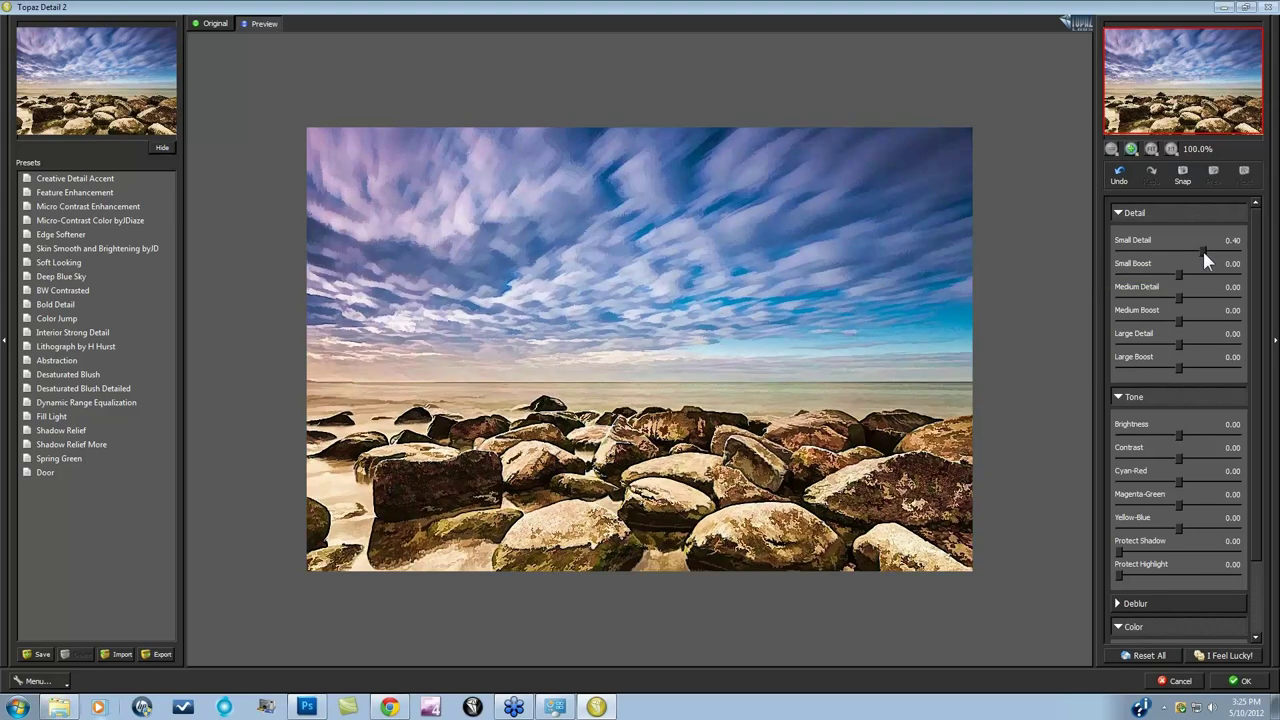
pyautogui.moveTo(1187, 251); pyautogui.dragTo(1212, 258)
pyautogui.moveTo(1196, 343)
pyautogui.mouseDown()
pyautogui.moveTo(1207, 343)
pyautogui.moveTo(1184, 343)
pyautogui.moveTo(1206, 342)
pyautogui.mouseUp()
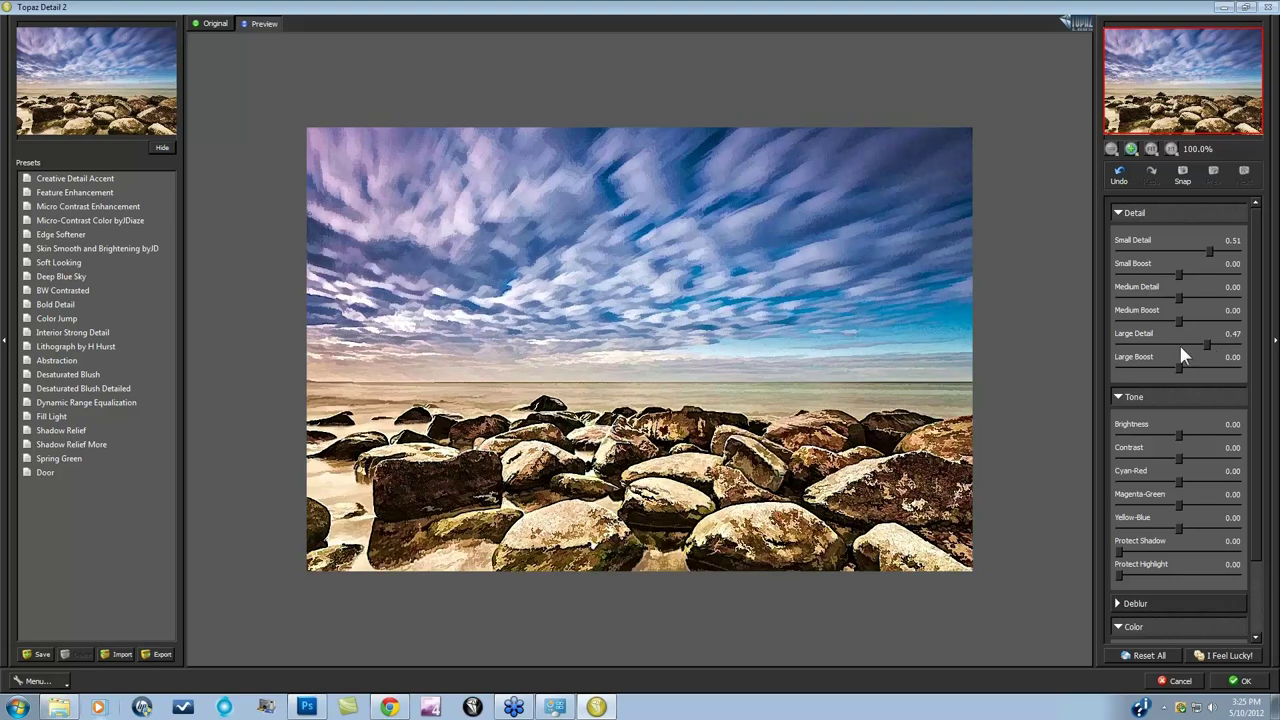
pyautogui.moveTo(1173, 344); pyautogui.dragTo(1172, 344)
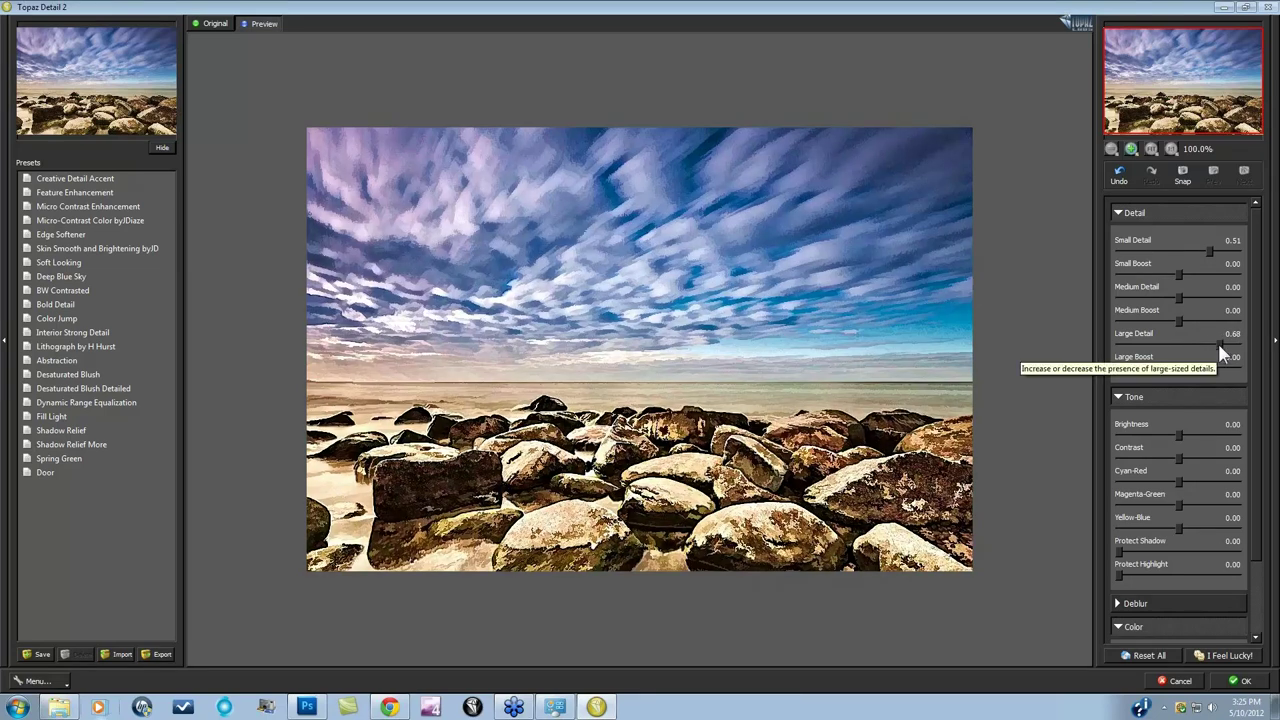
pyautogui.moveTo(1217, 344)
pyautogui.mouseDown()
pyautogui.moveTo(1179, 341)
pyautogui.moveTo(1212, 347)
pyautogui.mouseUp()
pyautogui.moveTo(1179, 276); pyautogui.dragTo(1198, 278)
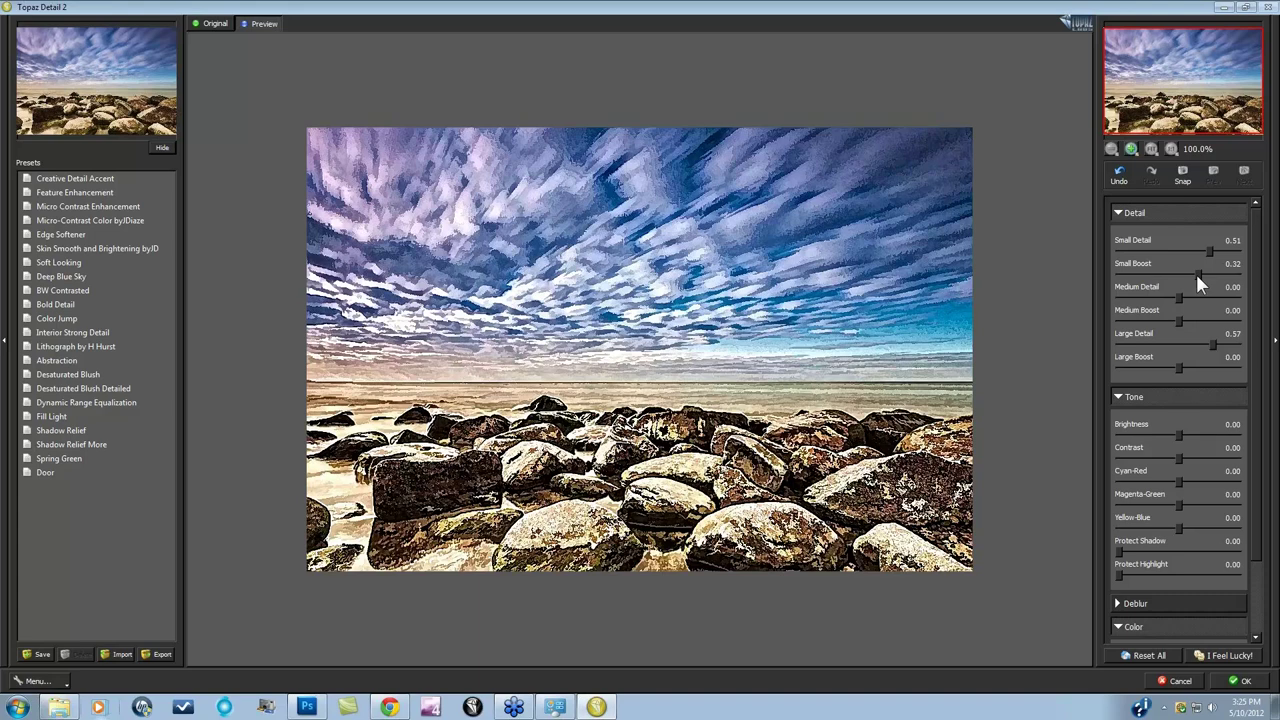
pyautogui.moveTo(1199, 285); pyautogui.dragTo(1185, 286)
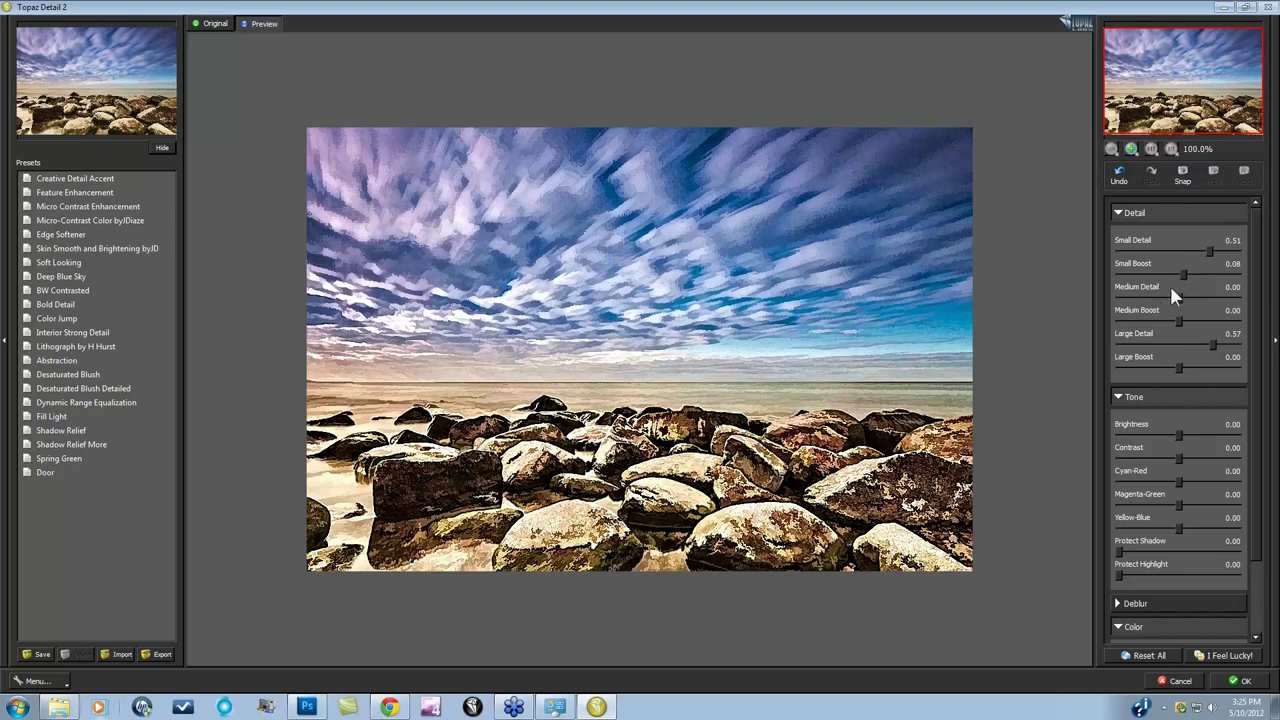
pyautogui.moveTo(1186, 280); pyautogui.dragTo(1213, 255)
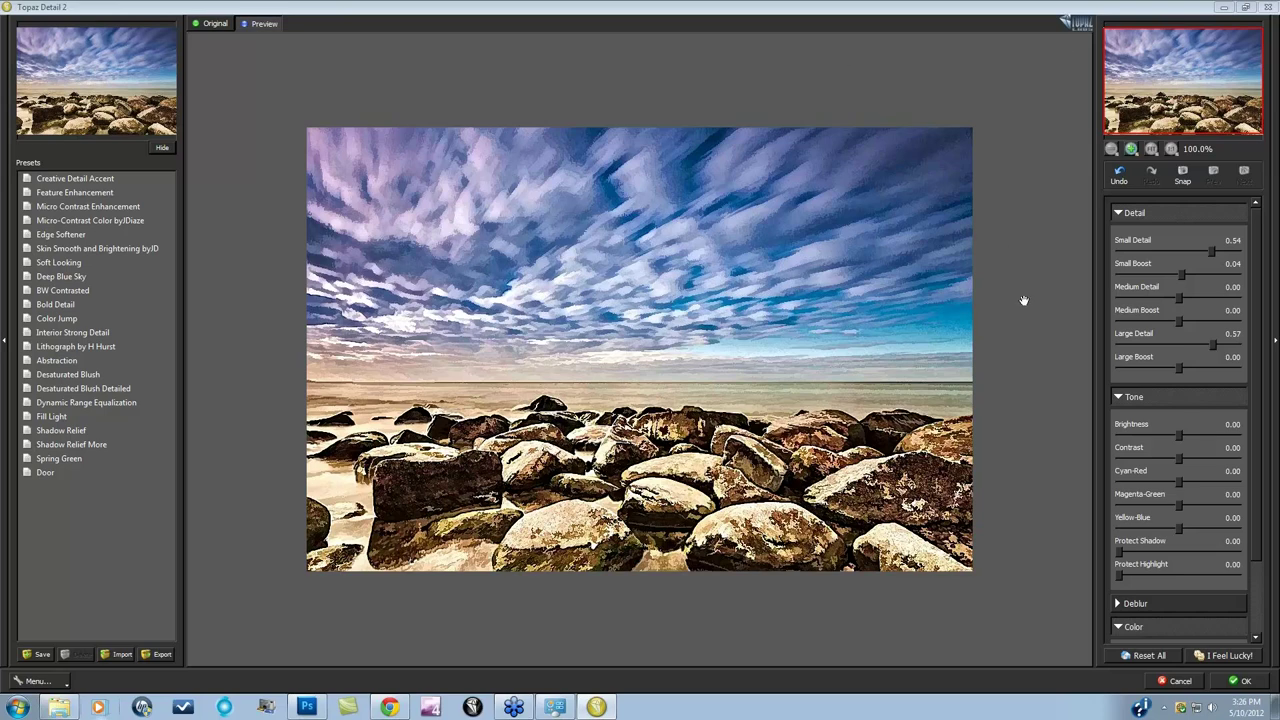
pyautogui.moveTo(1181, 299); pyautogui.dragTo(1209, 299)
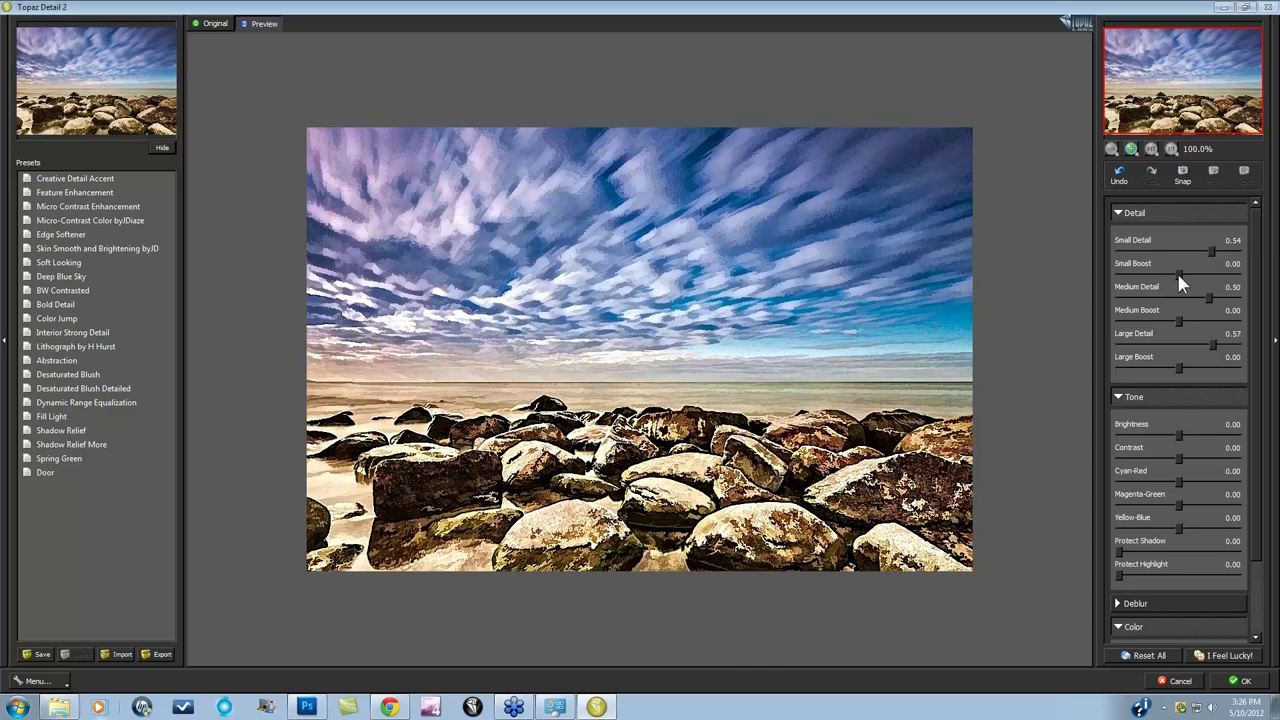
pyautogui.moveTo(1183, 330)
pyautogui.mouseDown()
pyautogui.moveTo(1195, 332)
pyautogui.moveTo(1188, 319)
pyautogui.mouseUp()
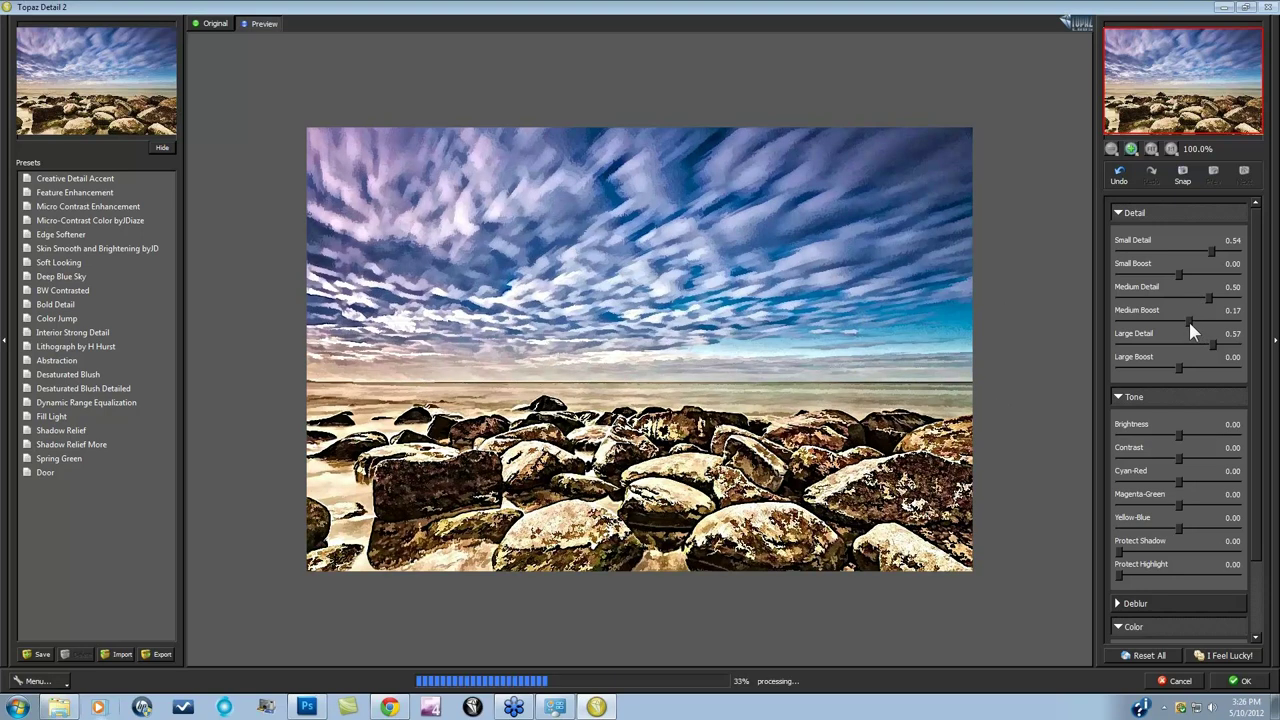
pyautogui.moveTo(1180, 368); pyautogui.dragTo(1188, 366)
# Step: Adjust the Large Boost slider and scroll down toward the Color settings
pyautogui.click(1191, 369)
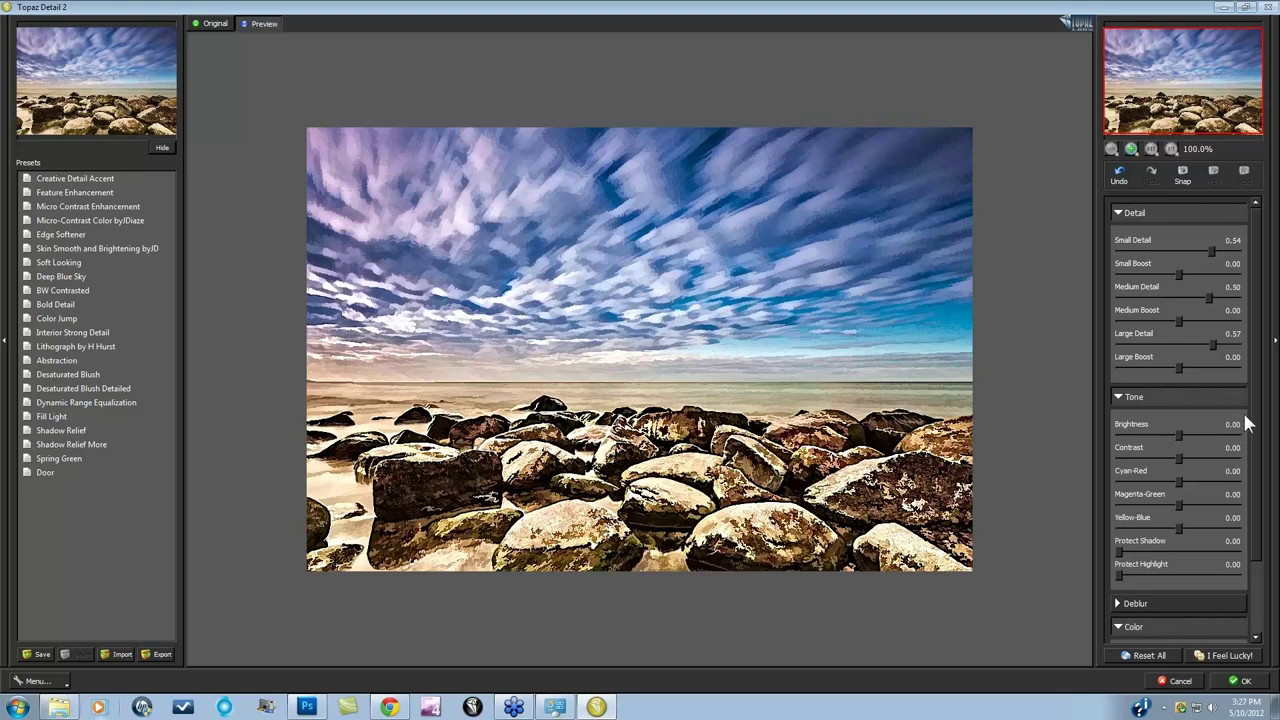
pyautogui.scroll(-3, 1255, 480)
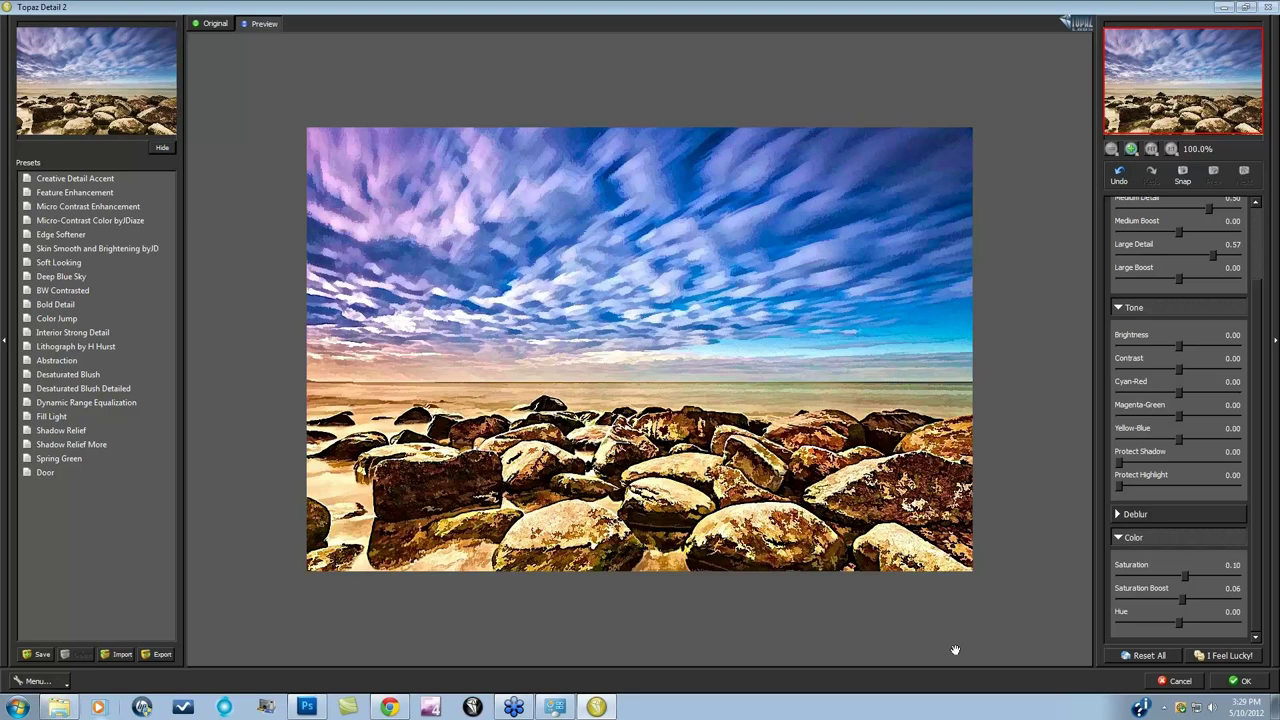
pyautogui.click(764, 605)
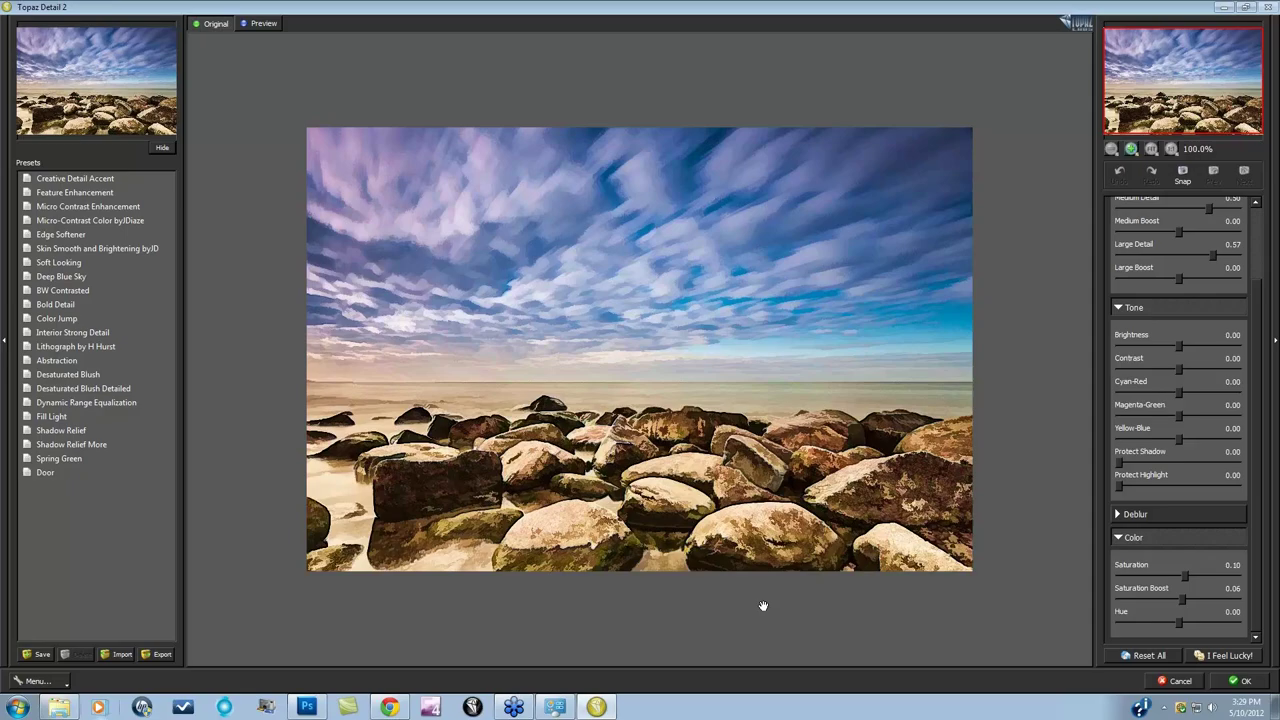
pyautogui.click(763, 605)
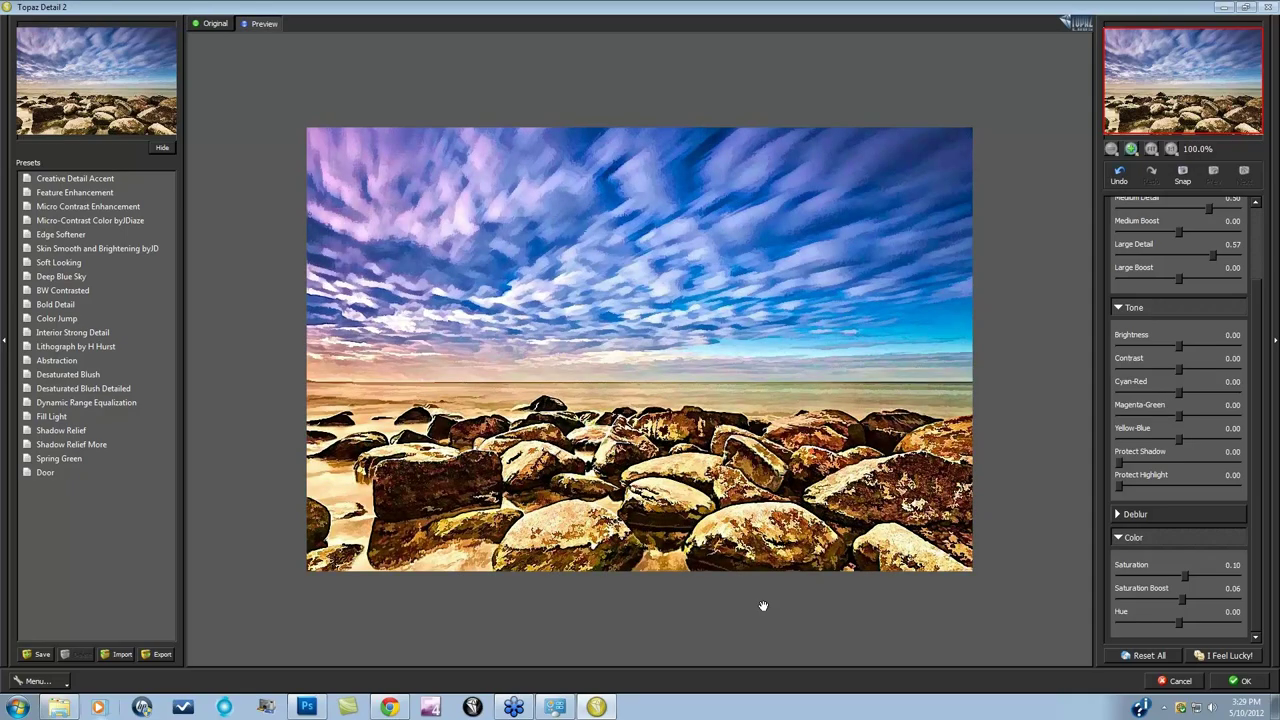